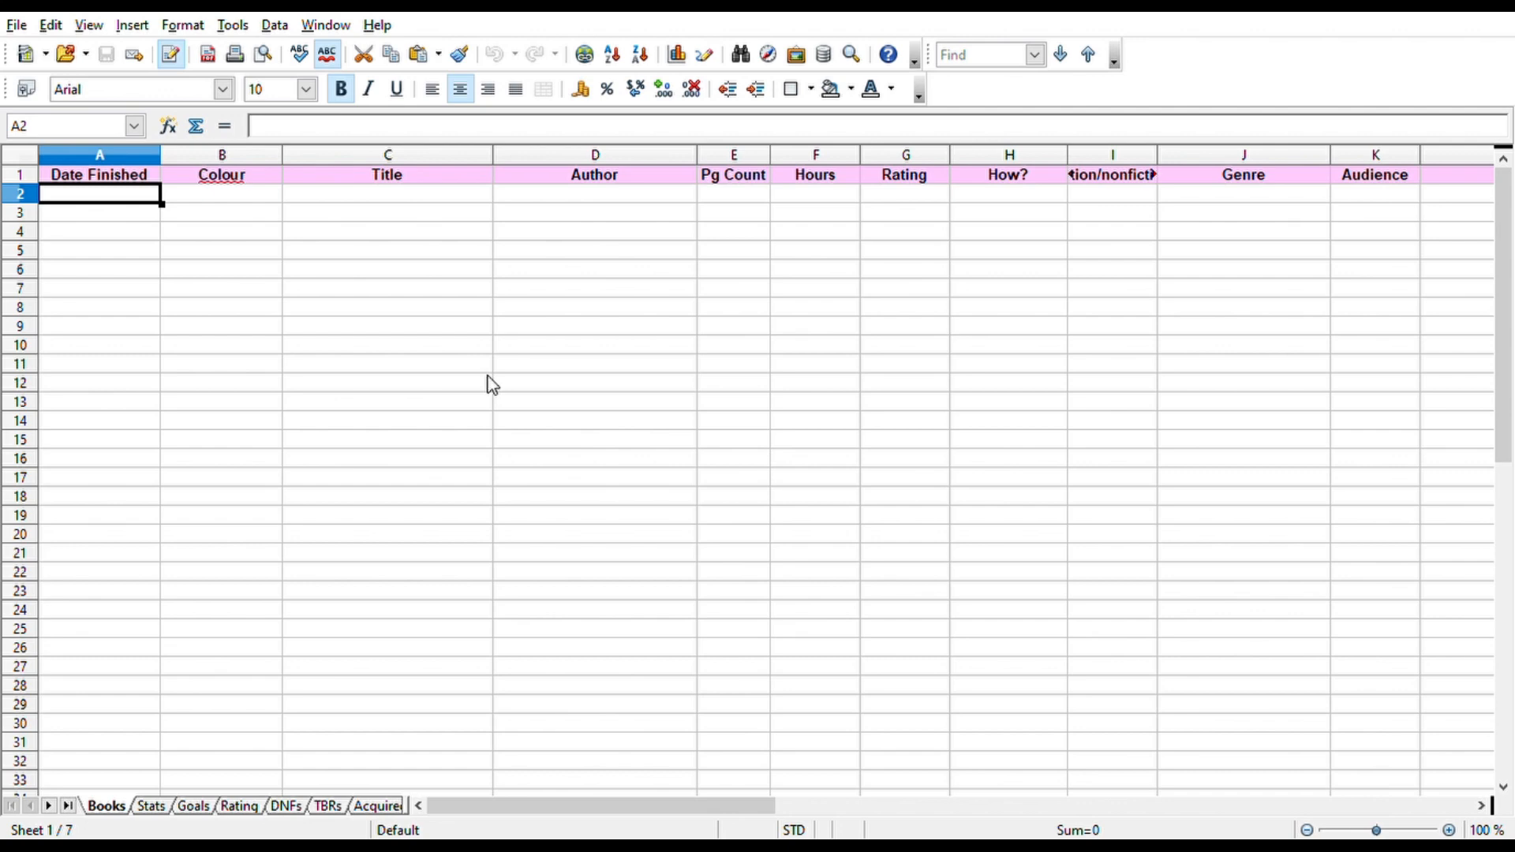
Review the Books sheet's column headers from Date Finished through Colour, Title, Author and Pg Count to Hours.
click(81, 180)
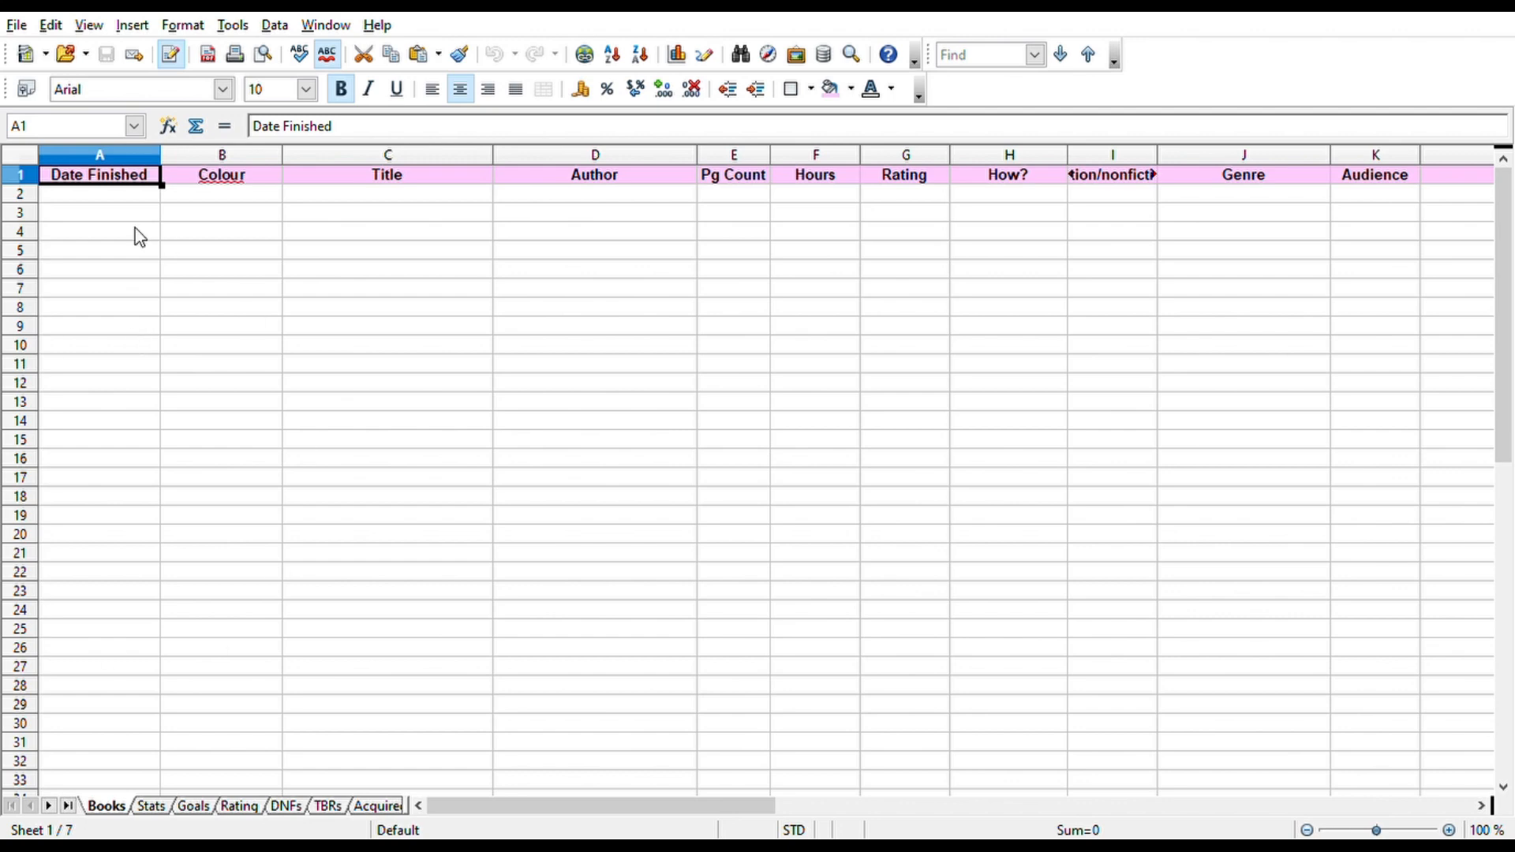
click(236, 190)
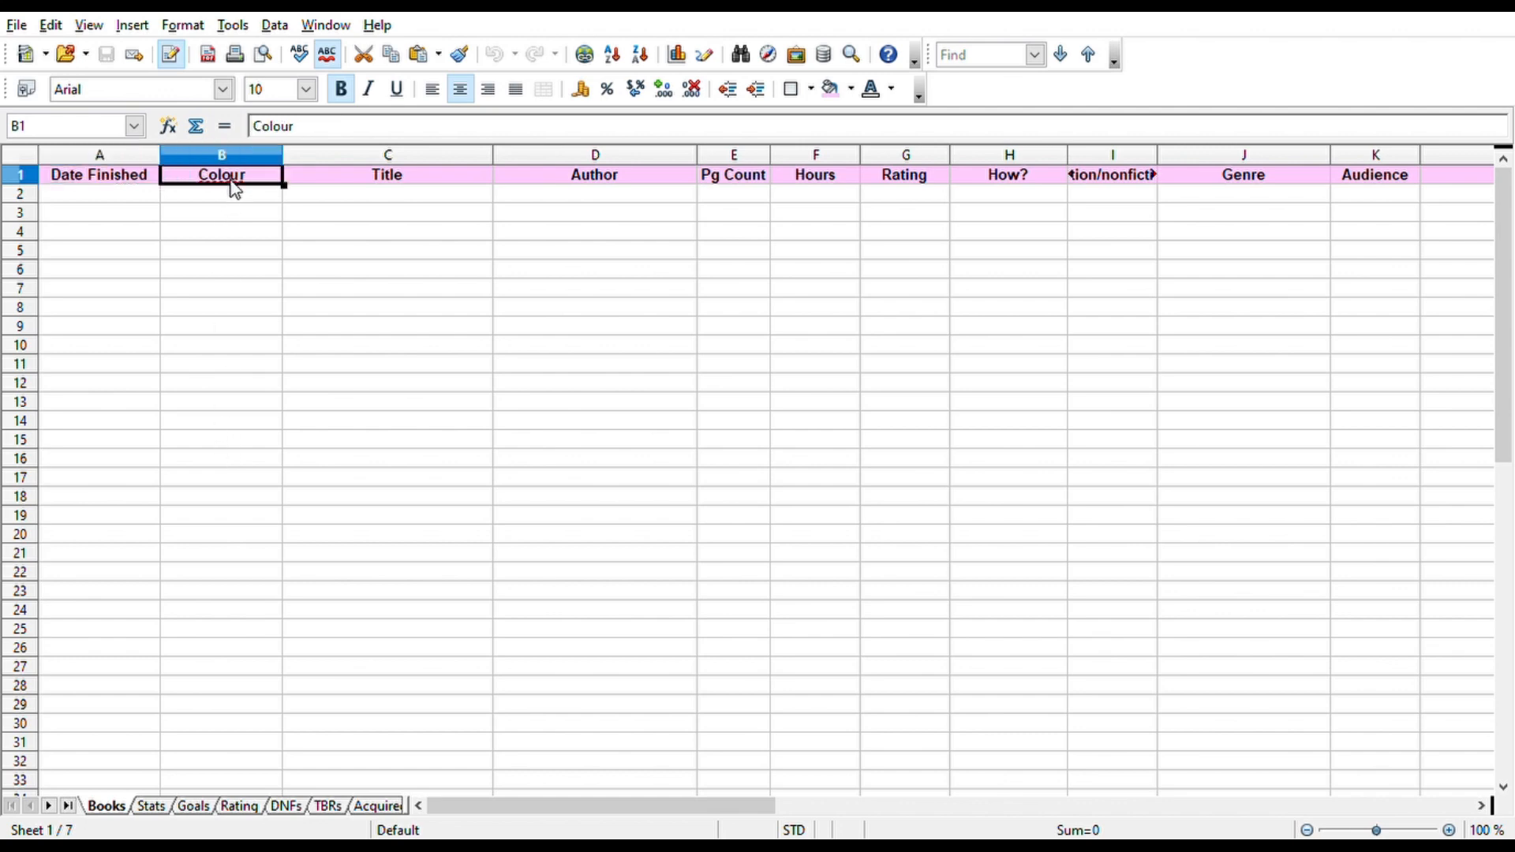
click(352, 181)
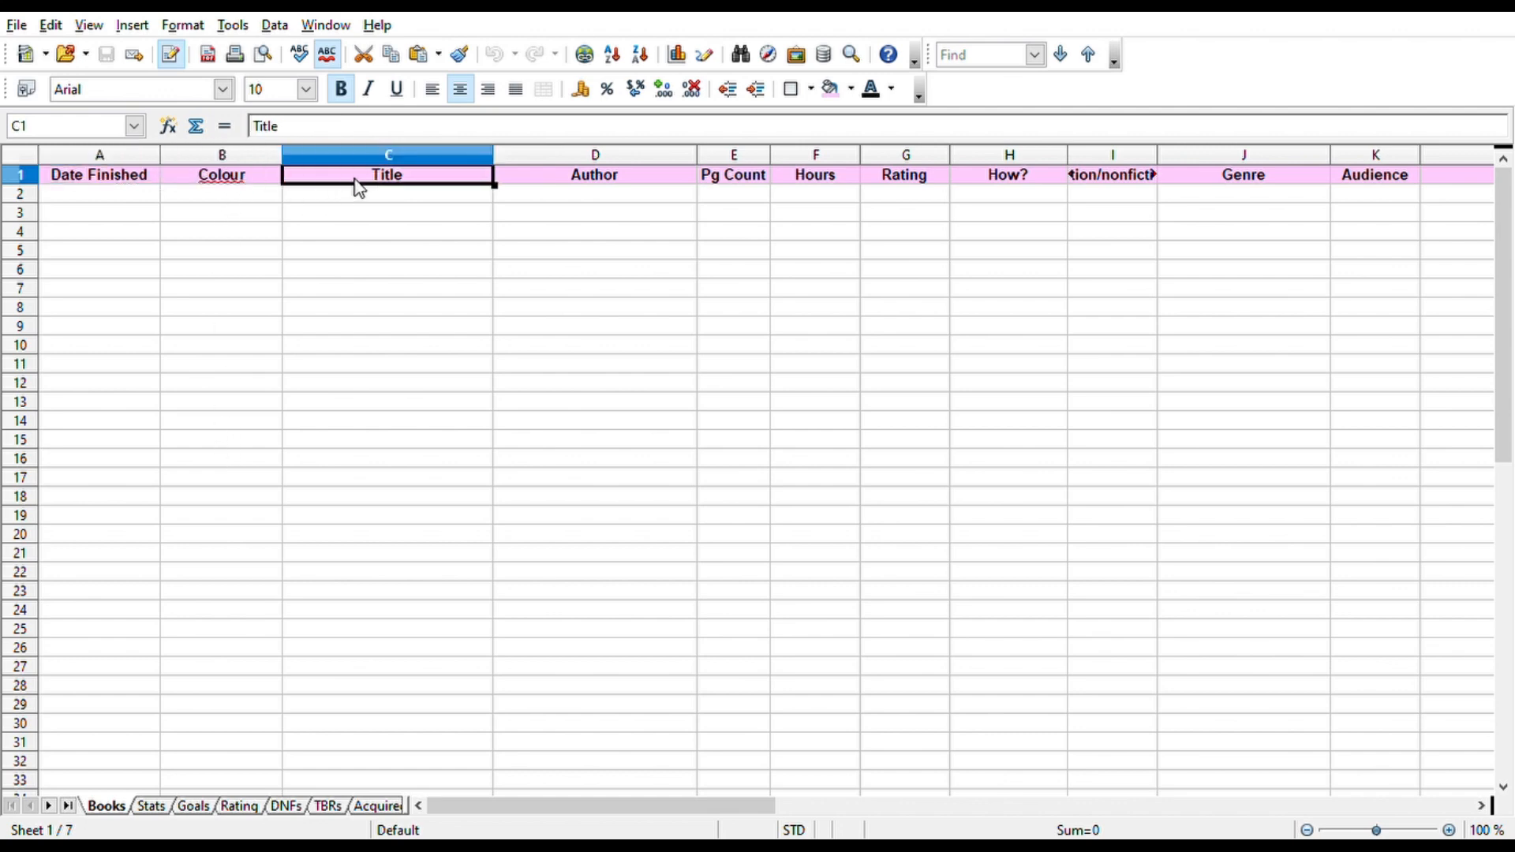
click(572, 180)
click(718, 187)
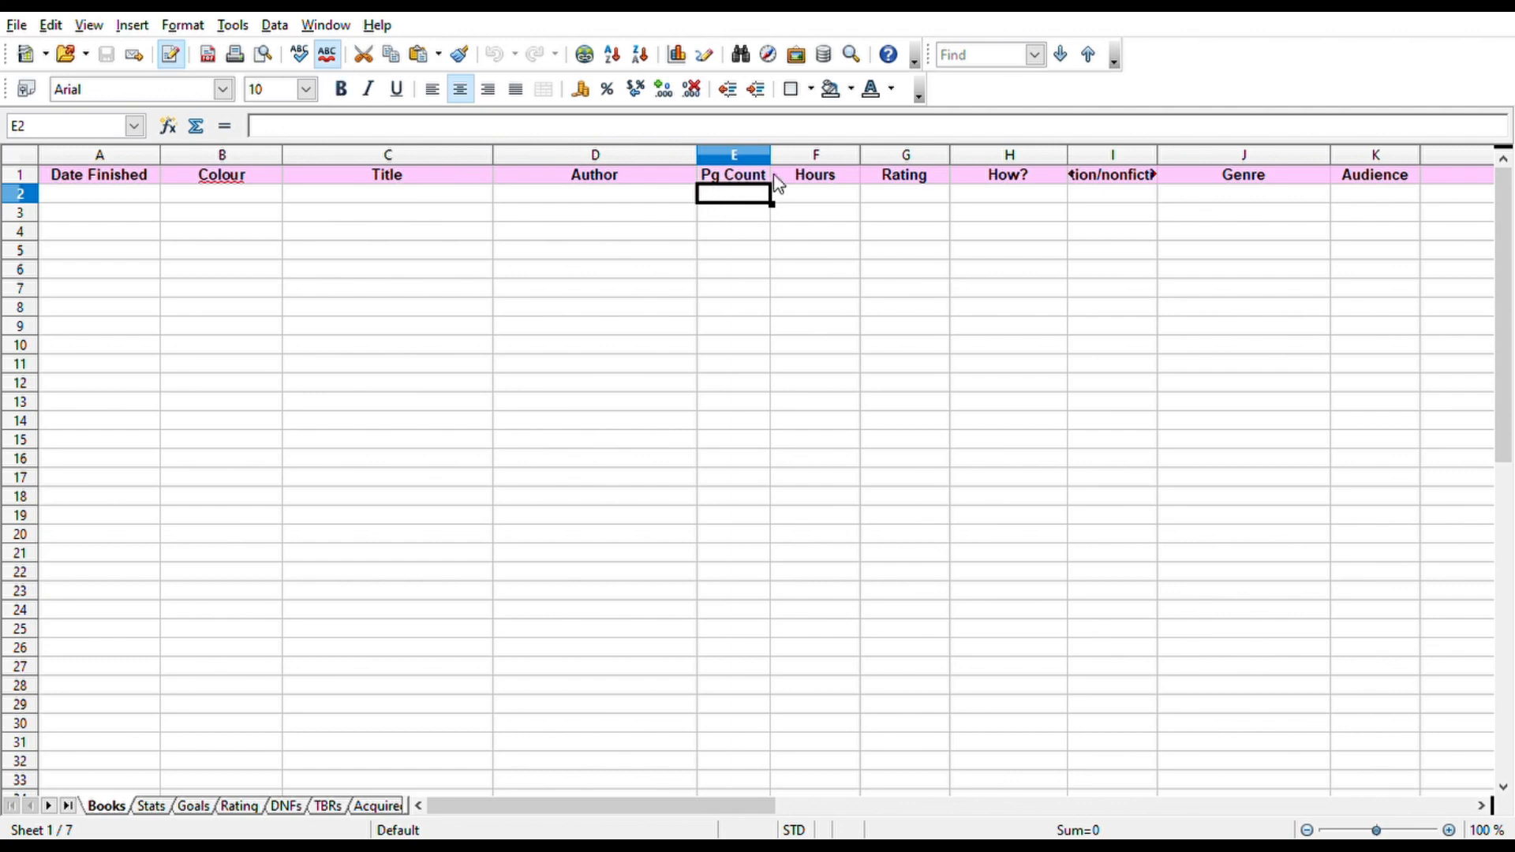
click(820, 187)
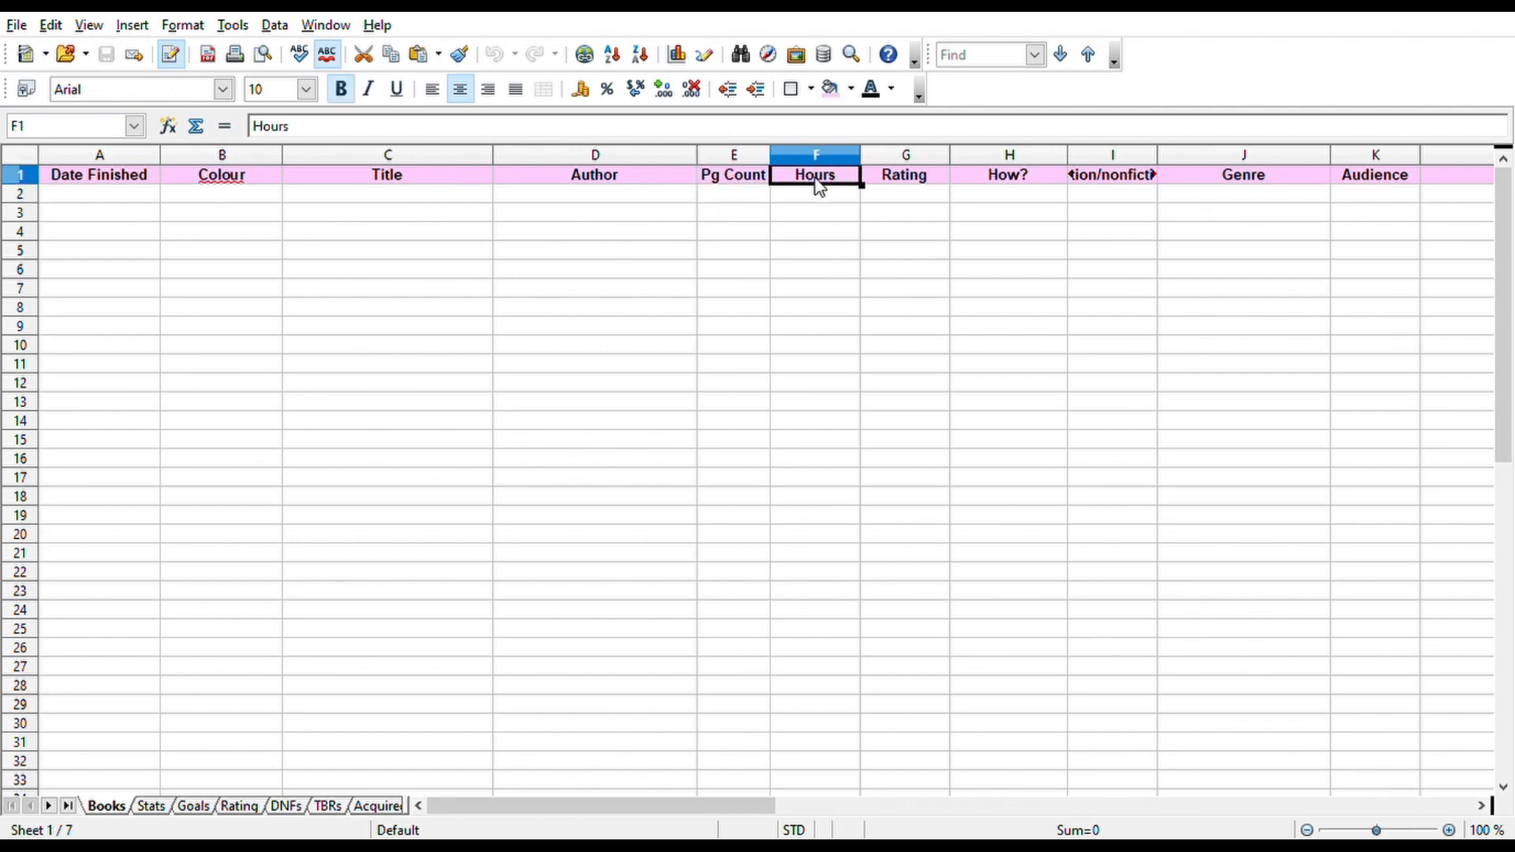
Review the Books sheet's Rating, How?, fiction/nonfiction, Genre and Audience columns.
drag(663, 808, 804, 808)
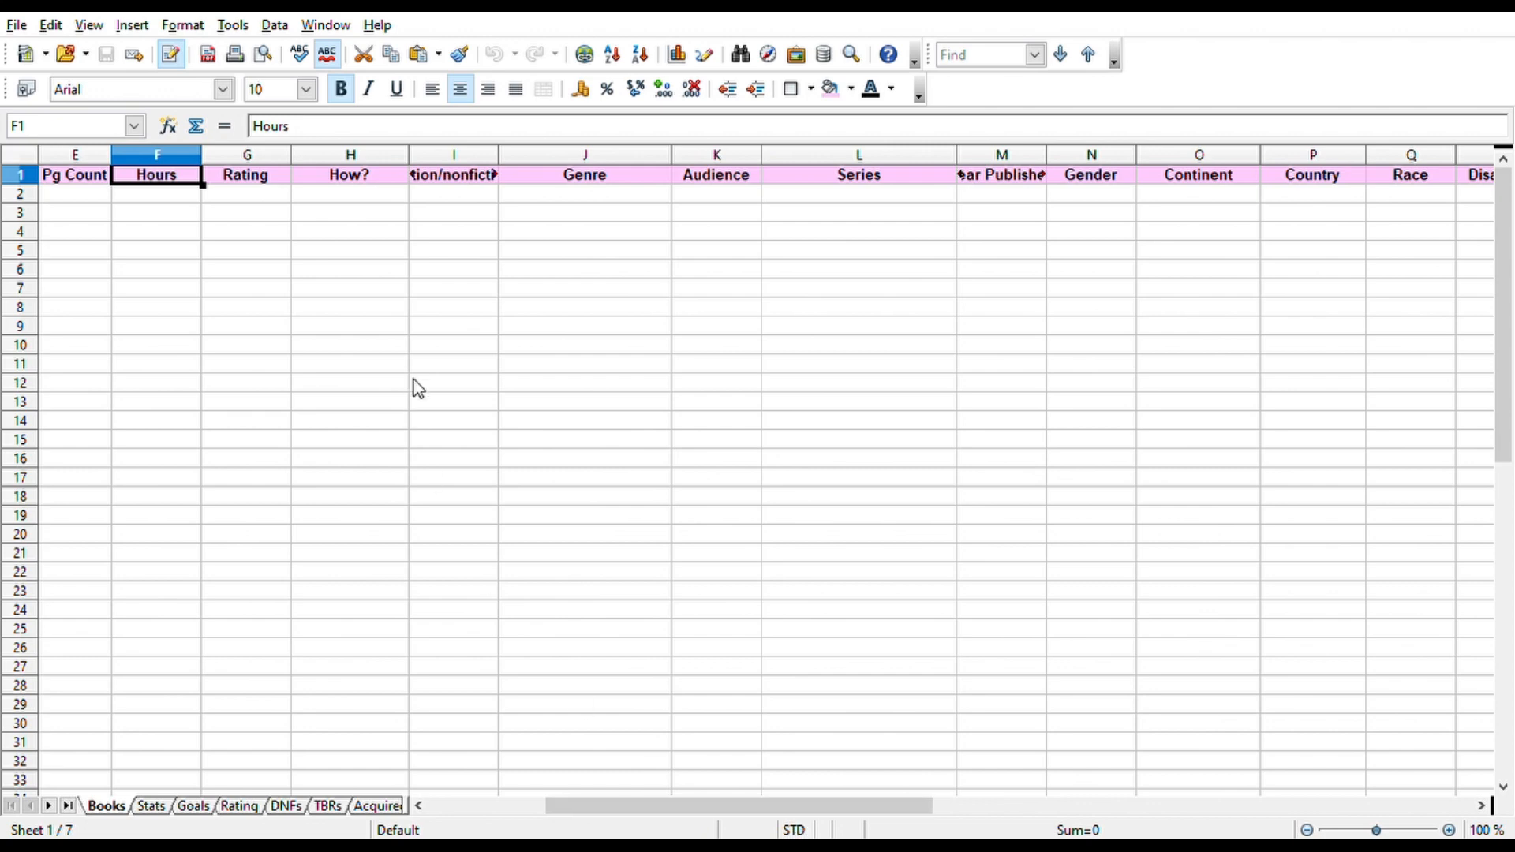
click(261, 190)
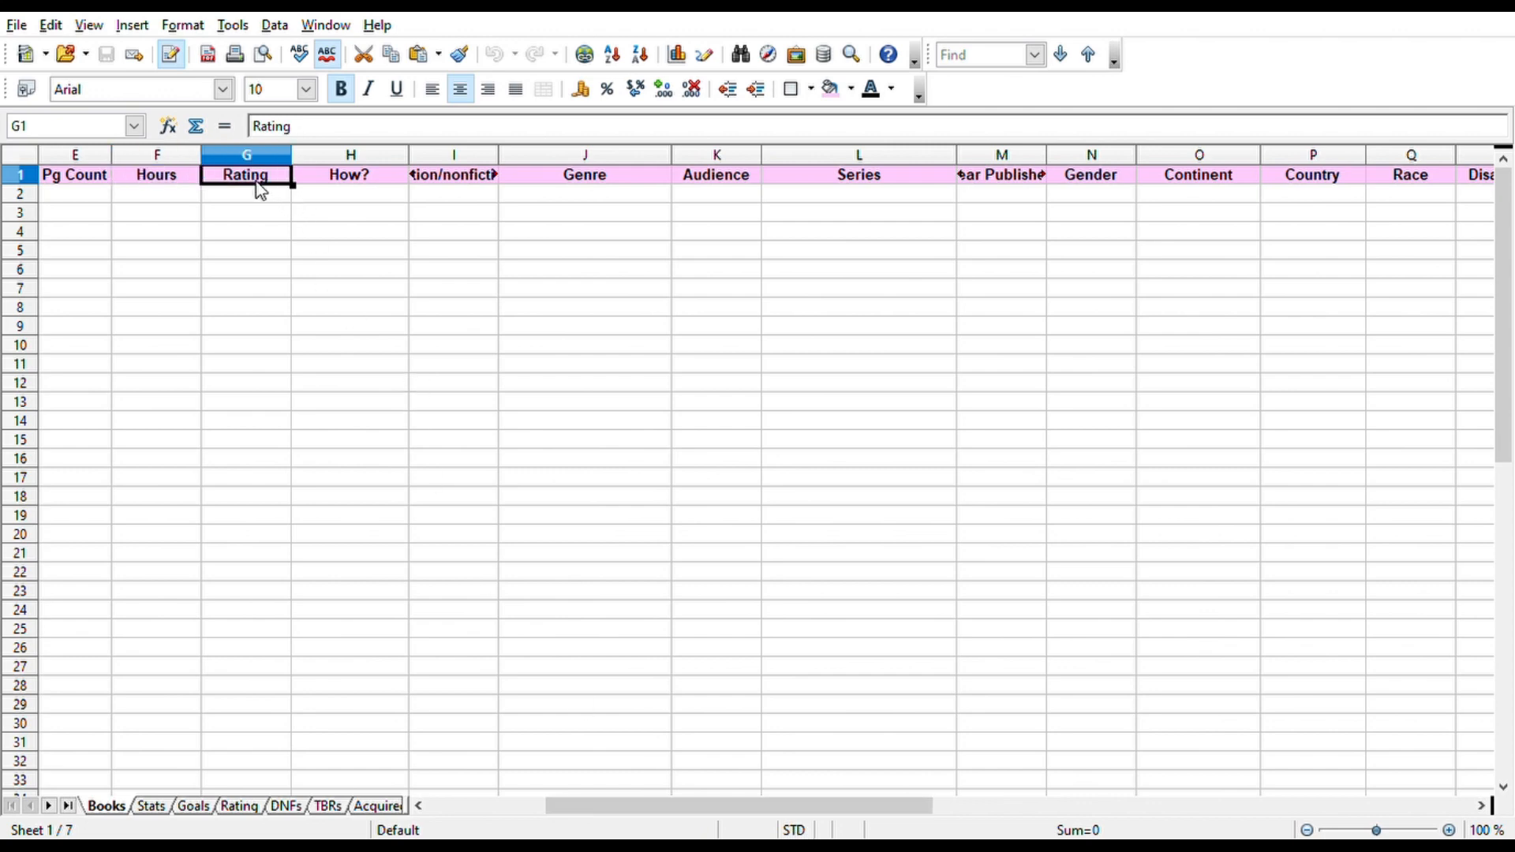
click(361, 192)
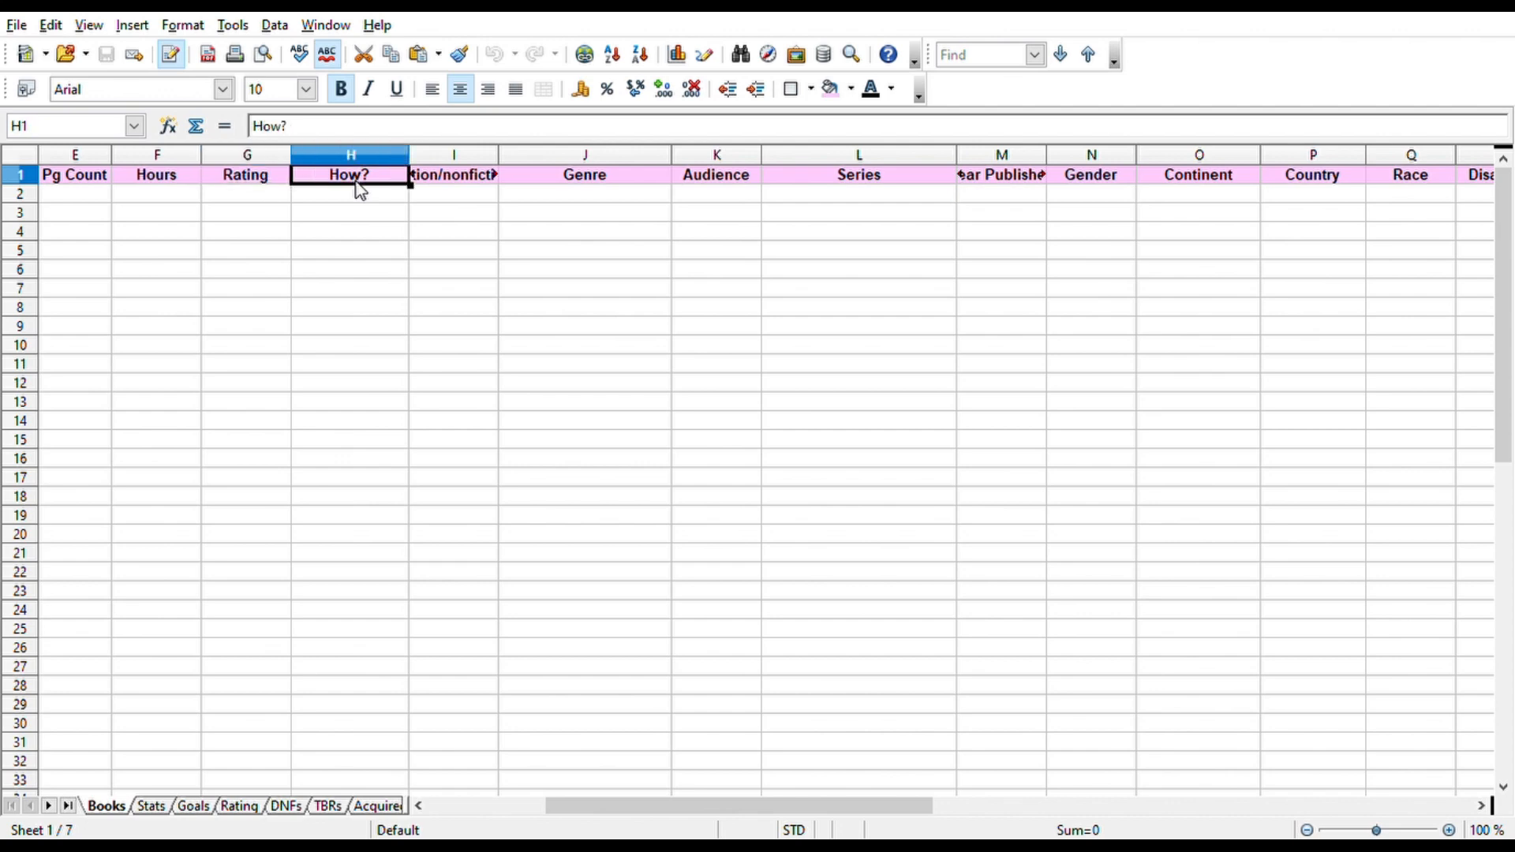
click(355, 202)
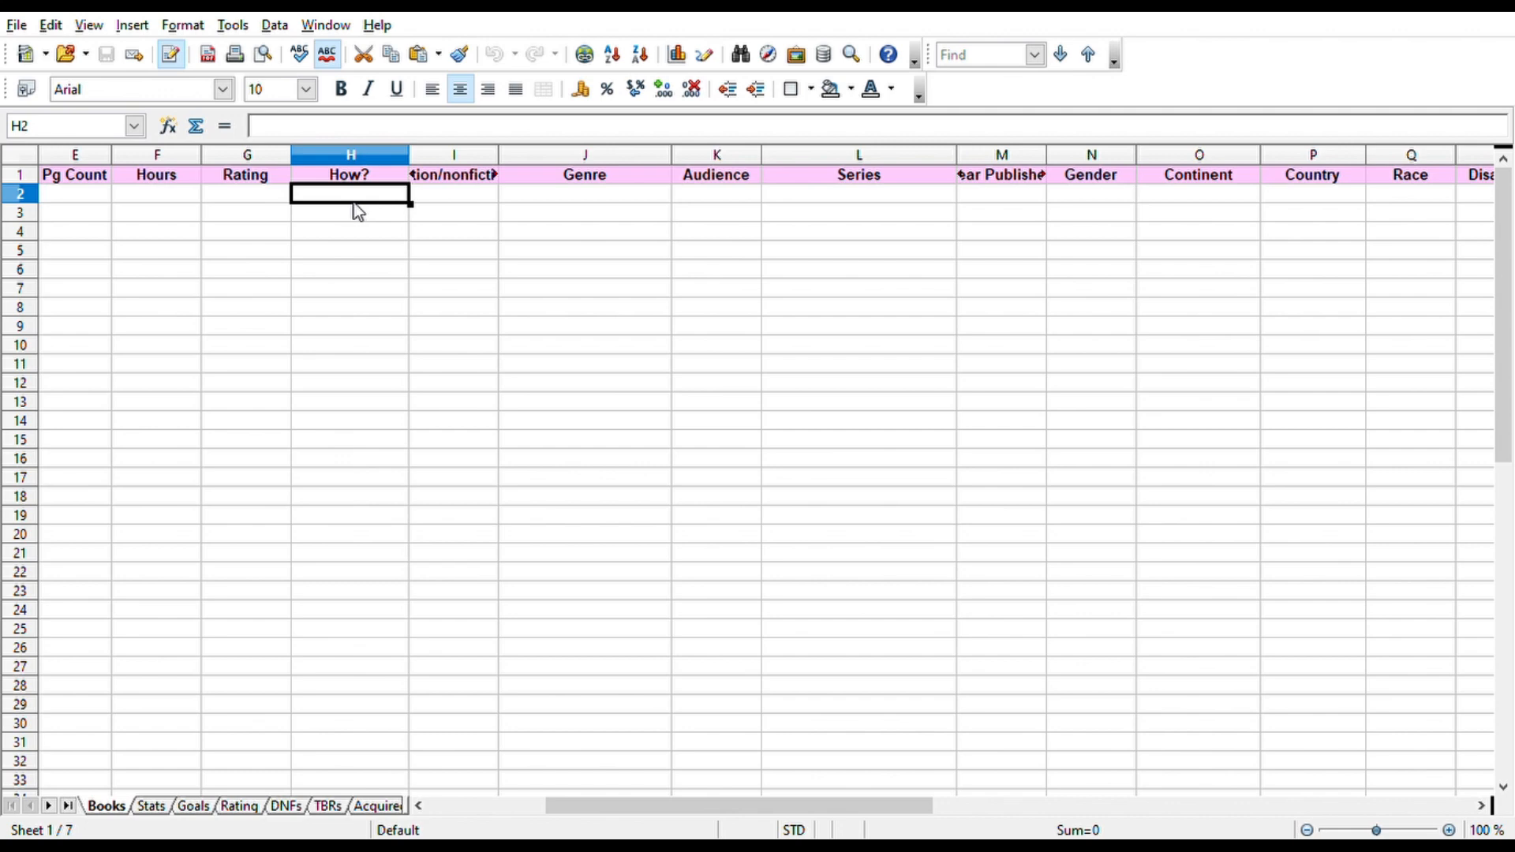
click(480, 200)
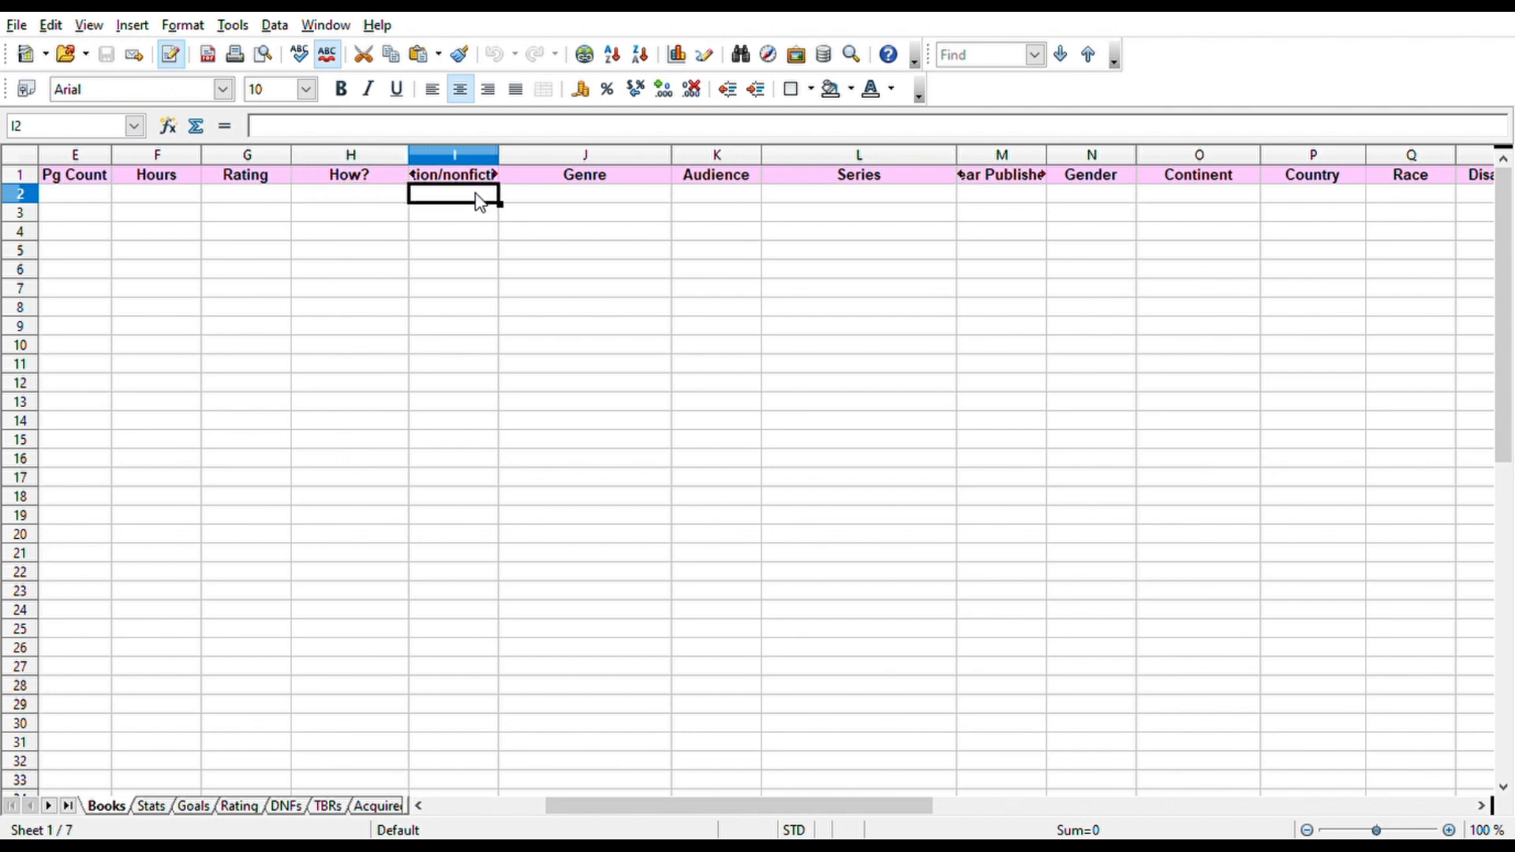
click(613, 205)
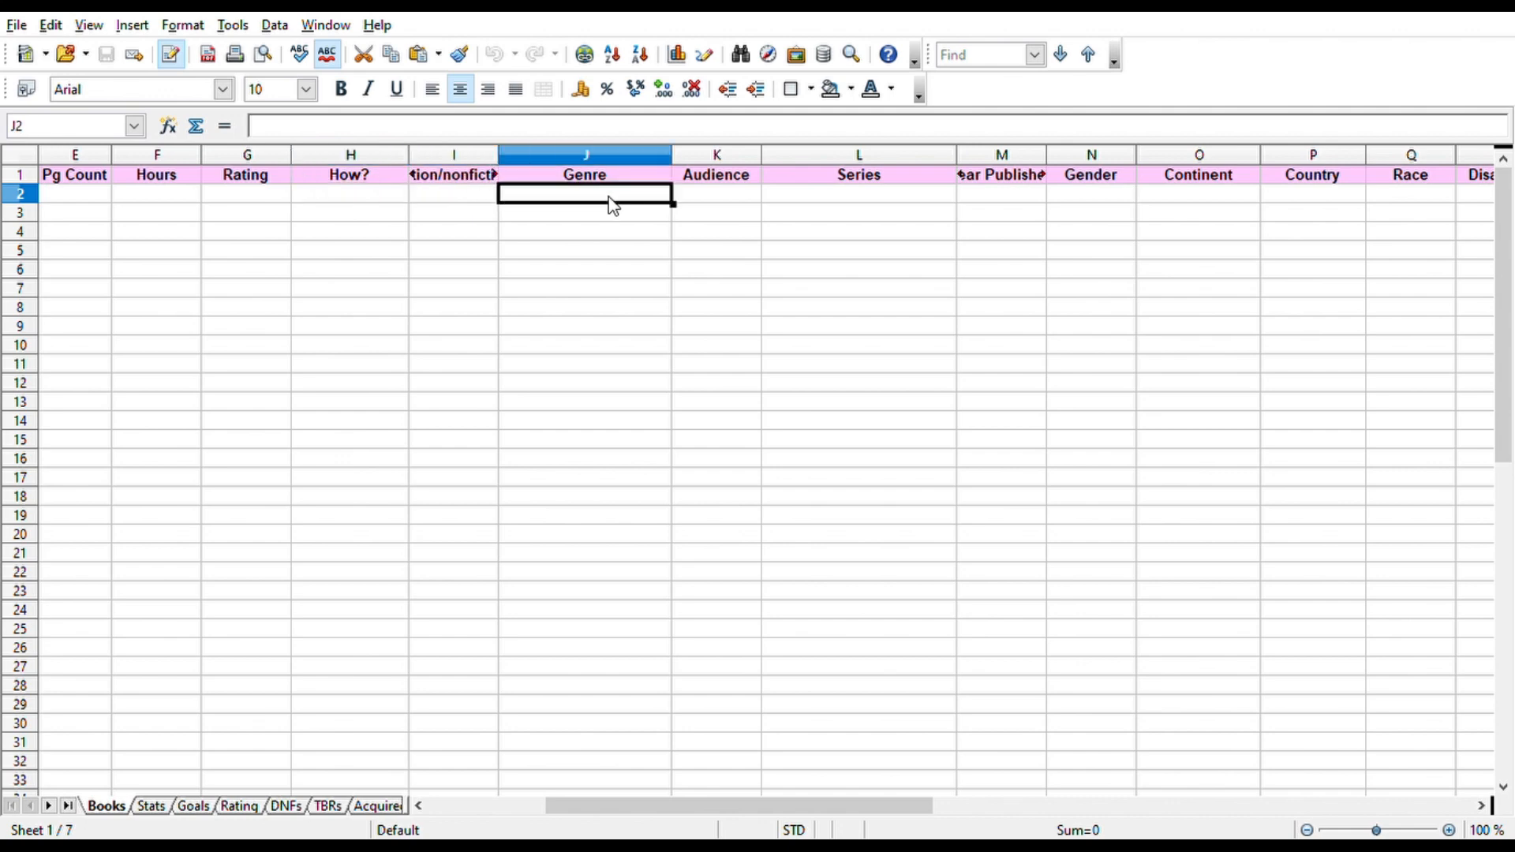
click(724, 200)
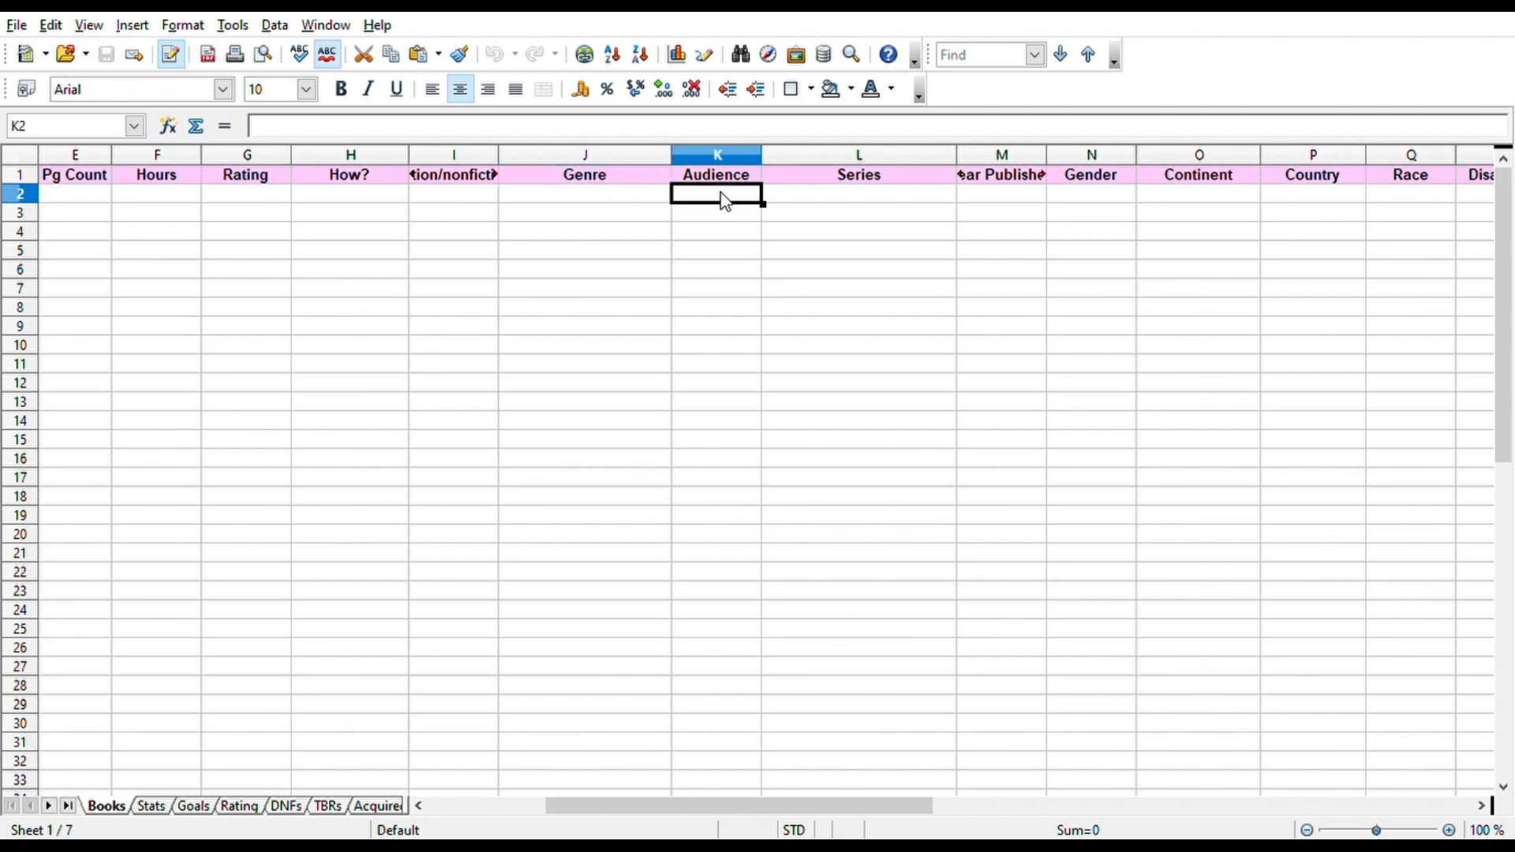
click(720, 186)
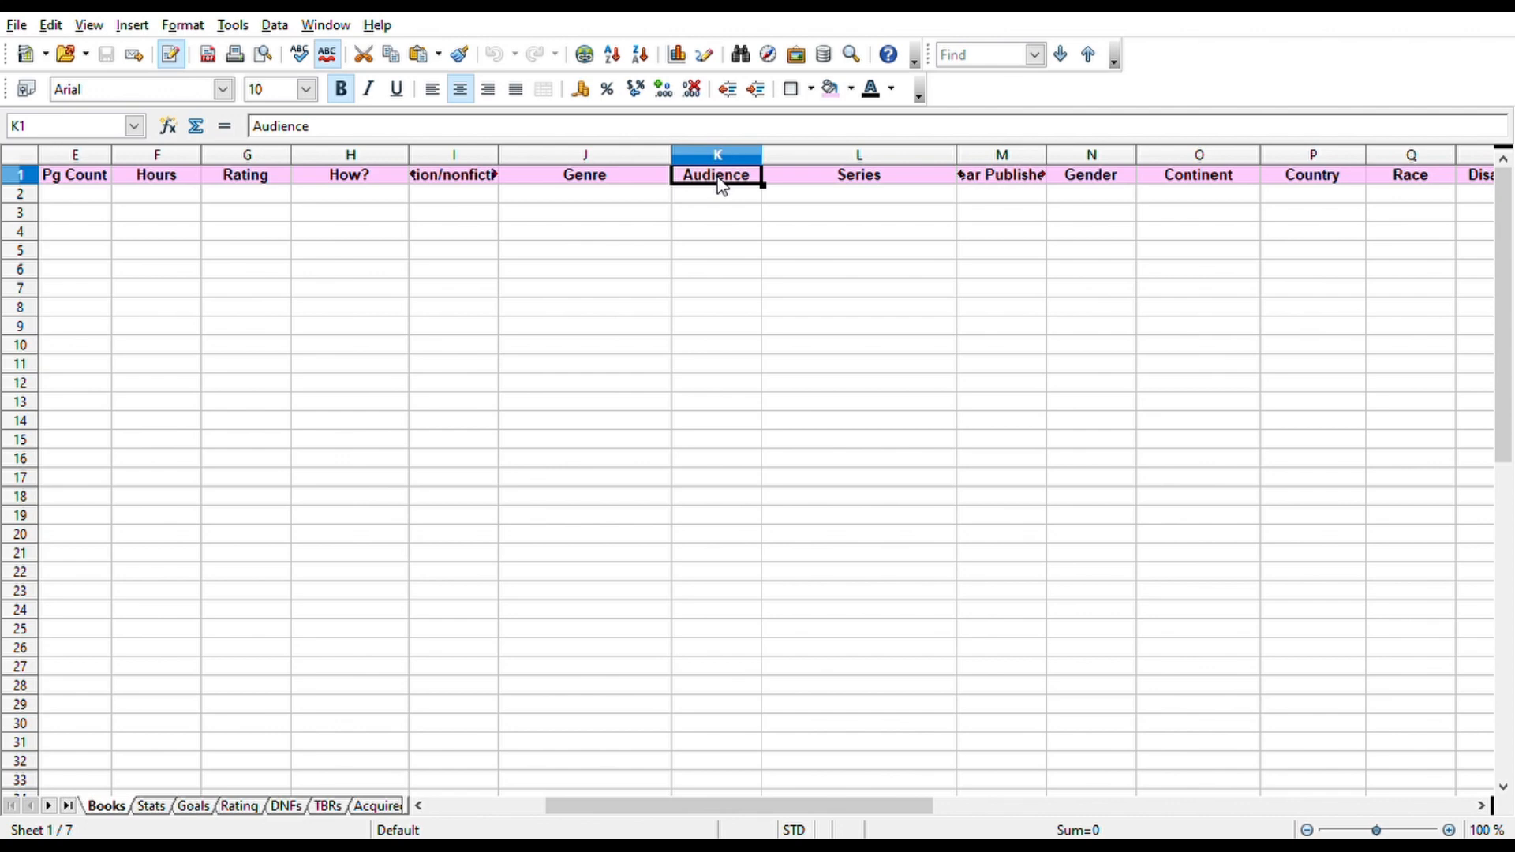
Examine the Series, Year Published and Gender headers, viewing the full text of the cut-off Year Published header.
click(842, 189)
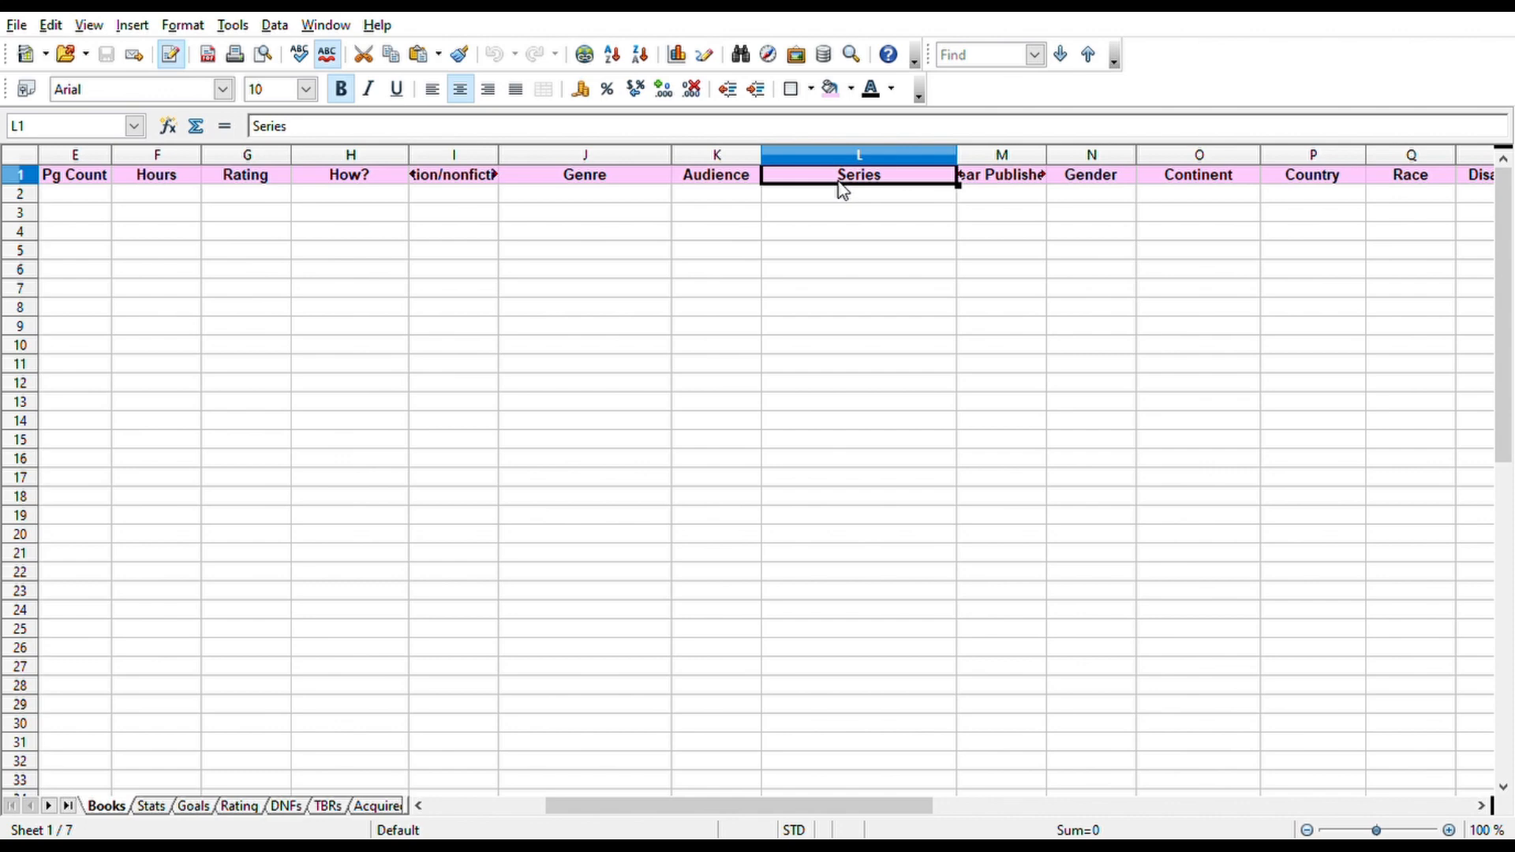
click(987, 187)
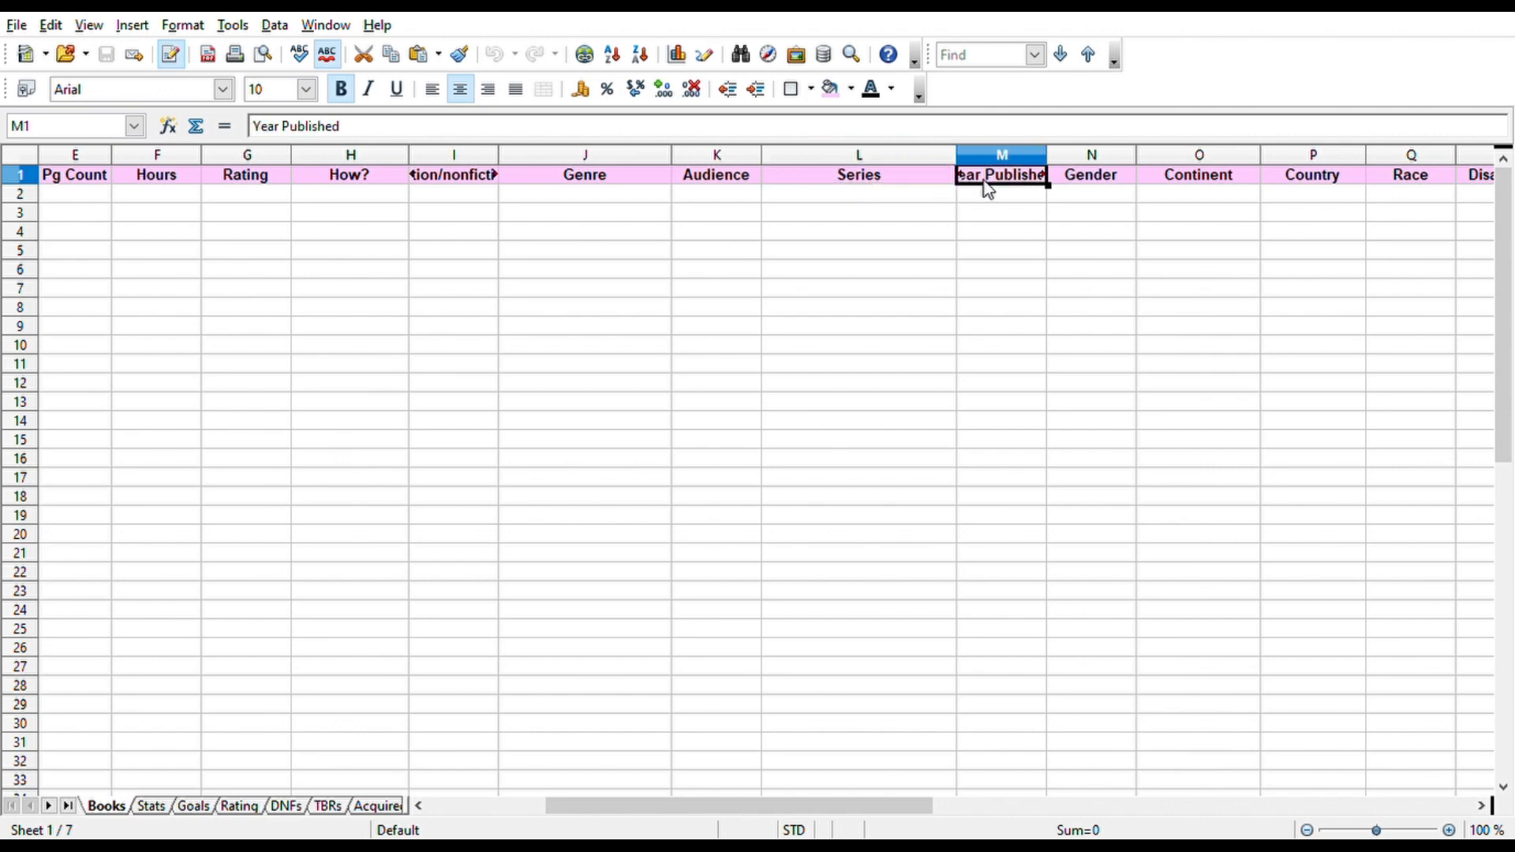
click(387, 128)
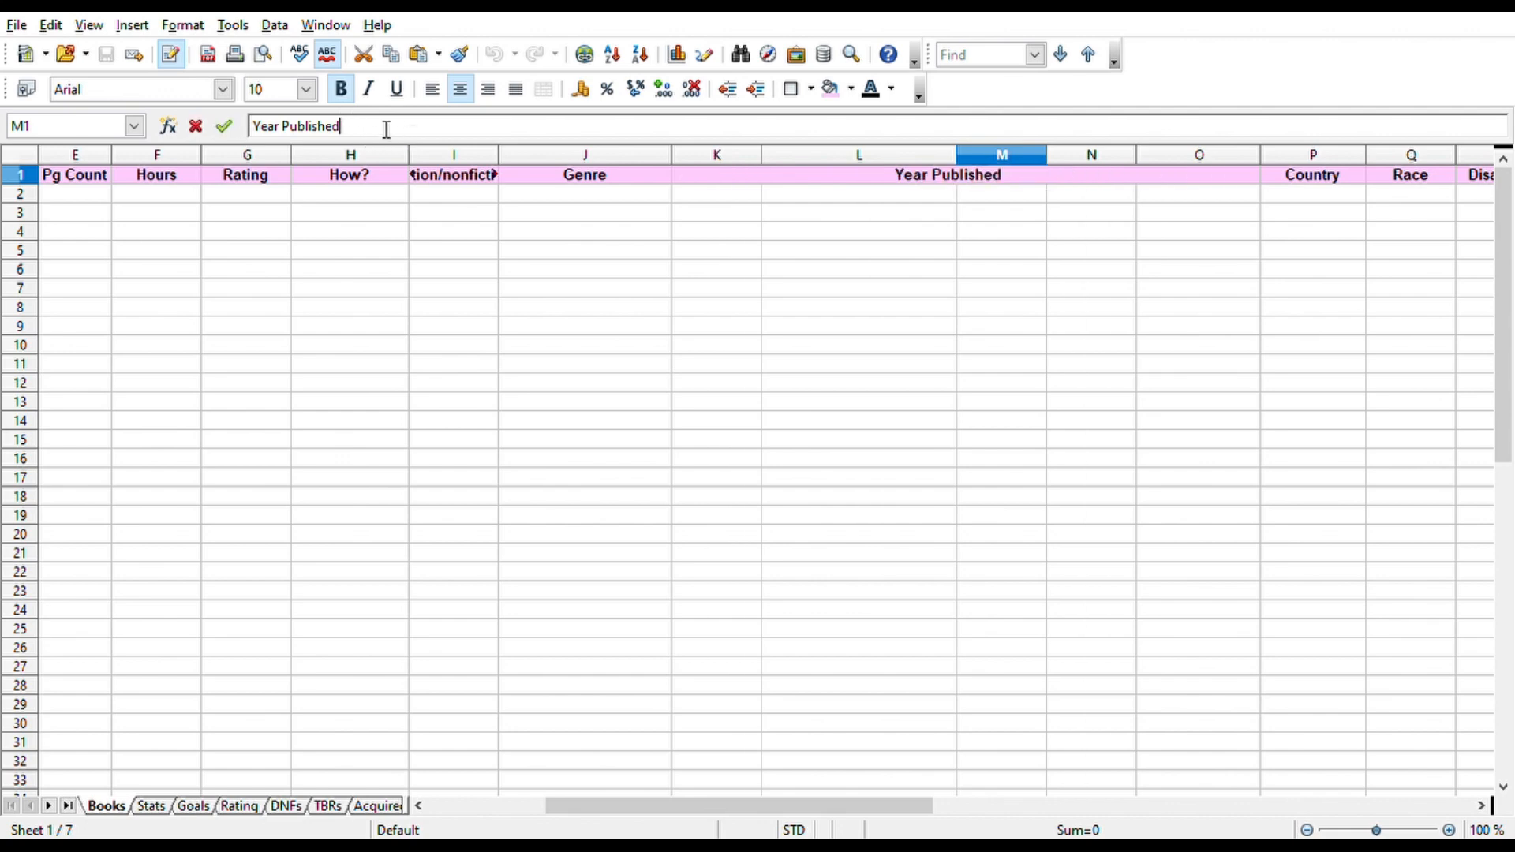
click(992, 291)
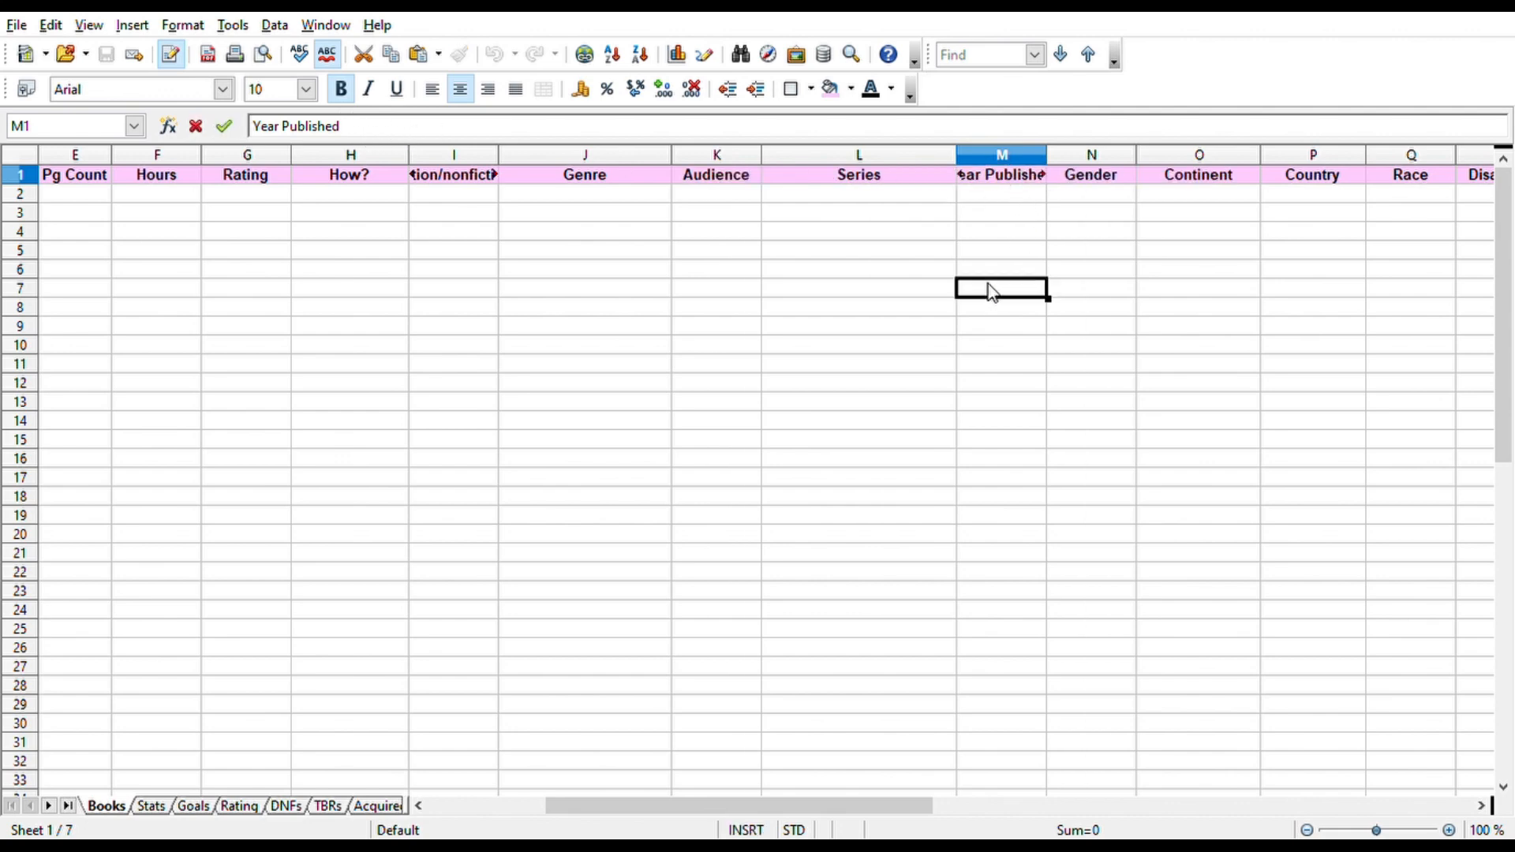
click(1125, 182)
Review the remaining Books headers from Continent, Country, Race, Disability and LGBT to Publisher, Translated? and Translator's Name.
drag(632, 810, 818, 829)
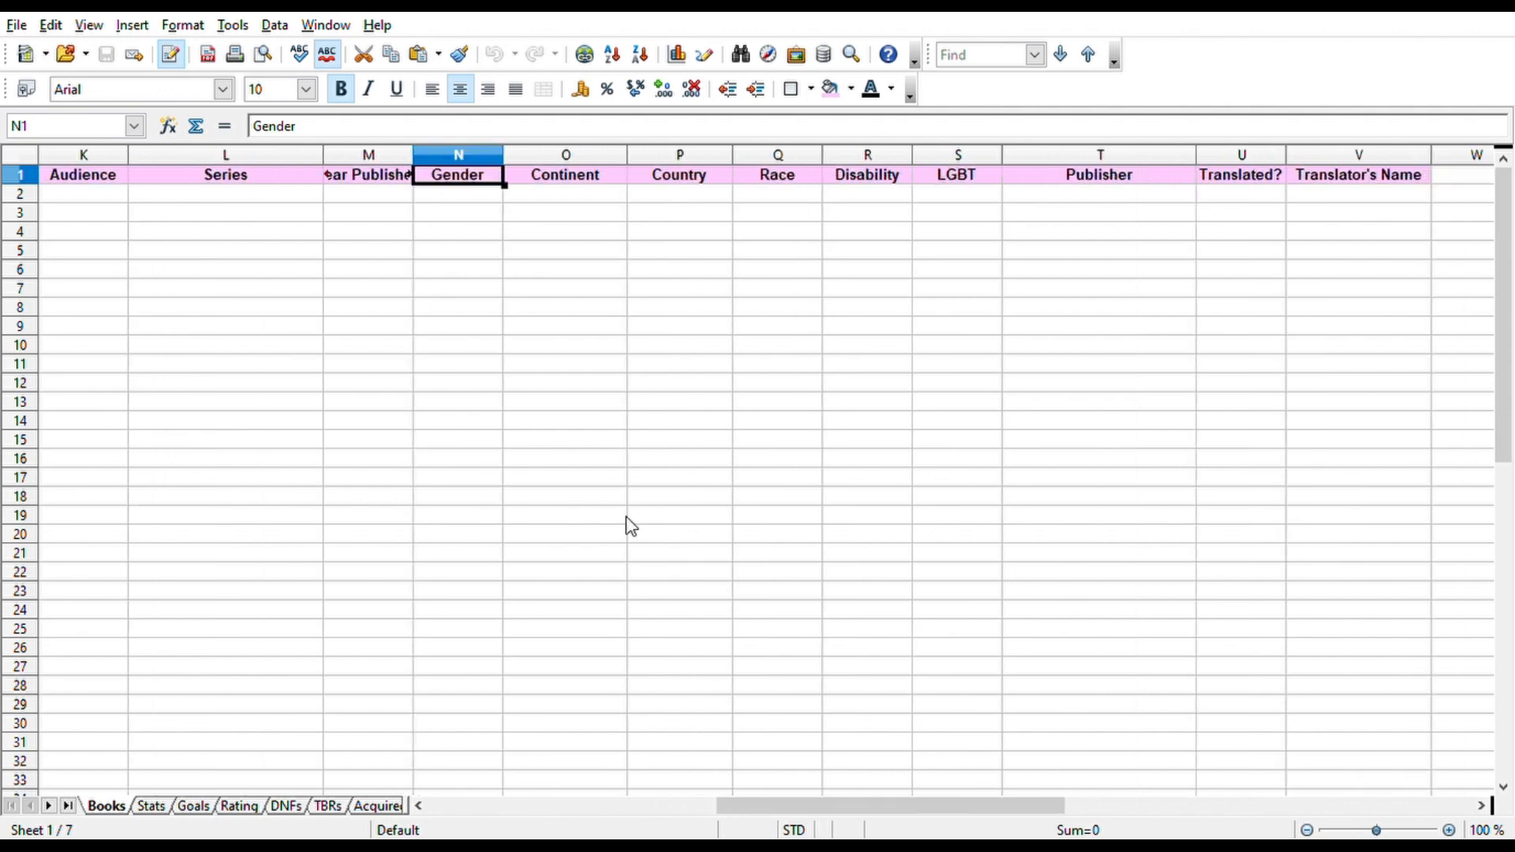
click(588, 180)
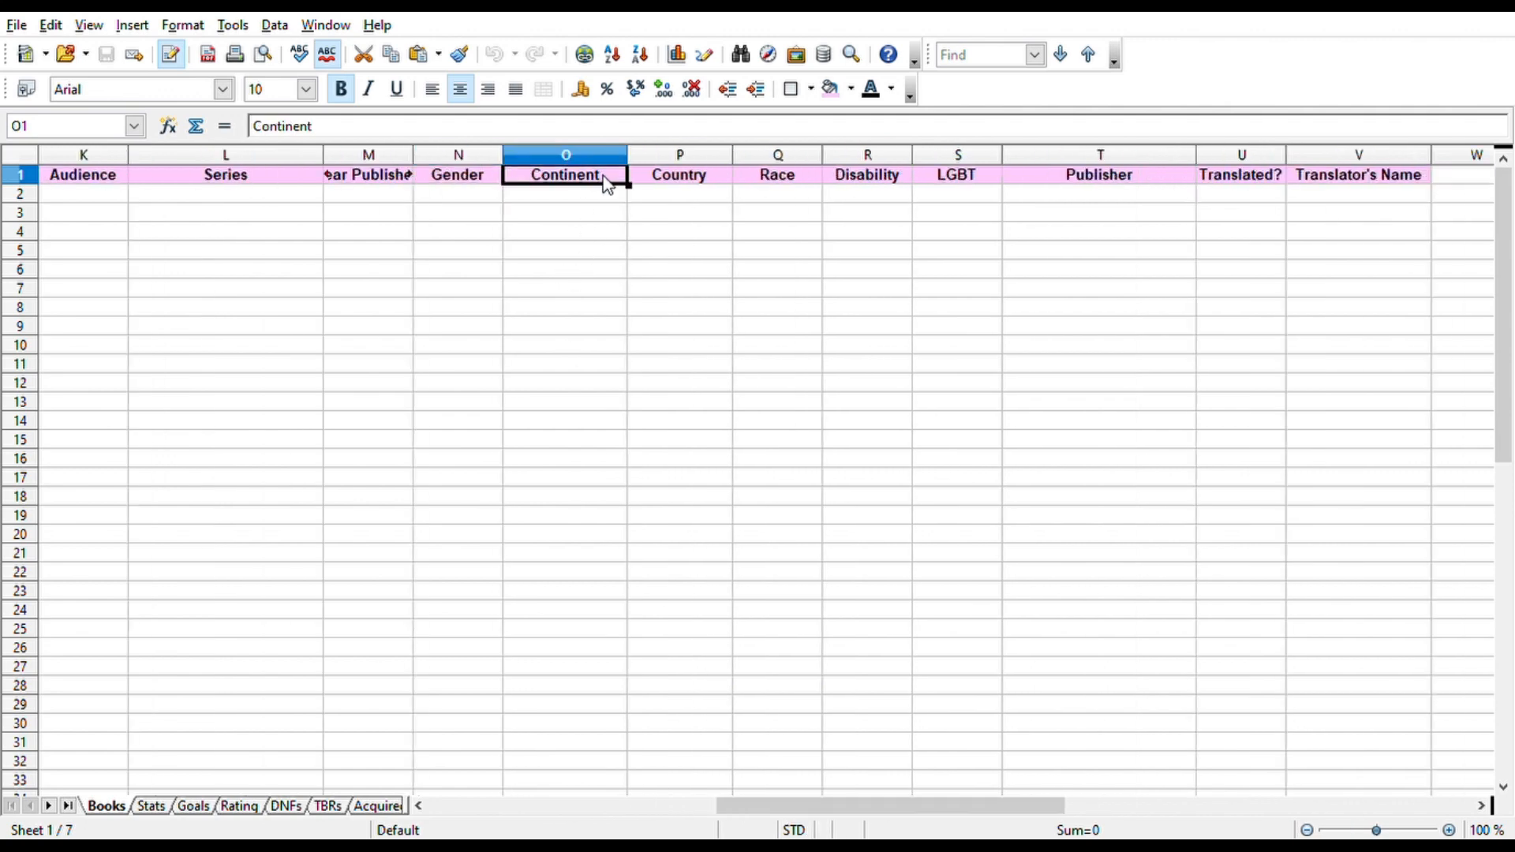
click(710, 188)
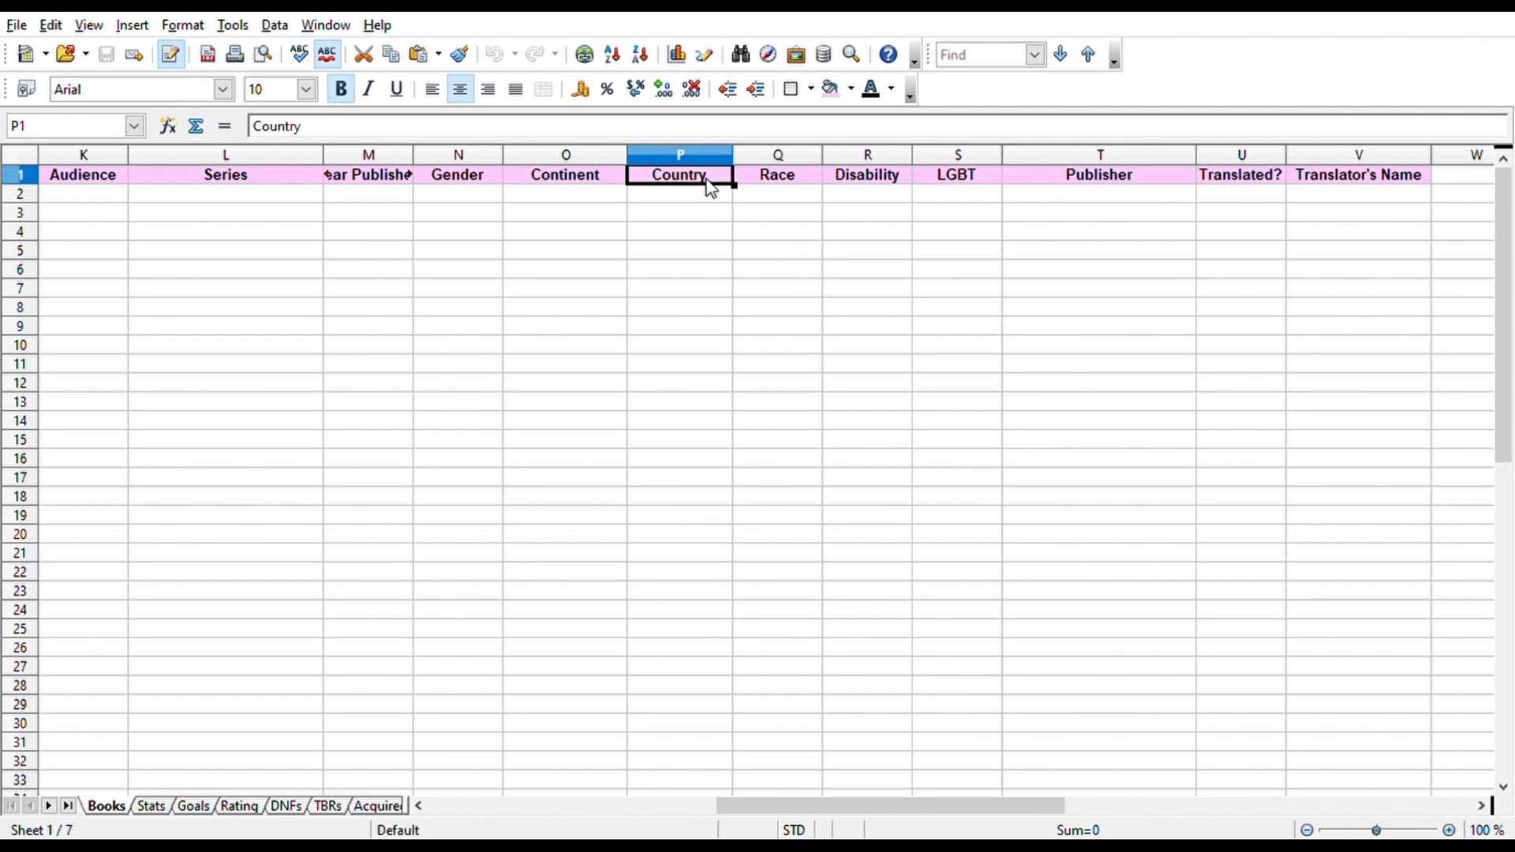
click(796, 190)
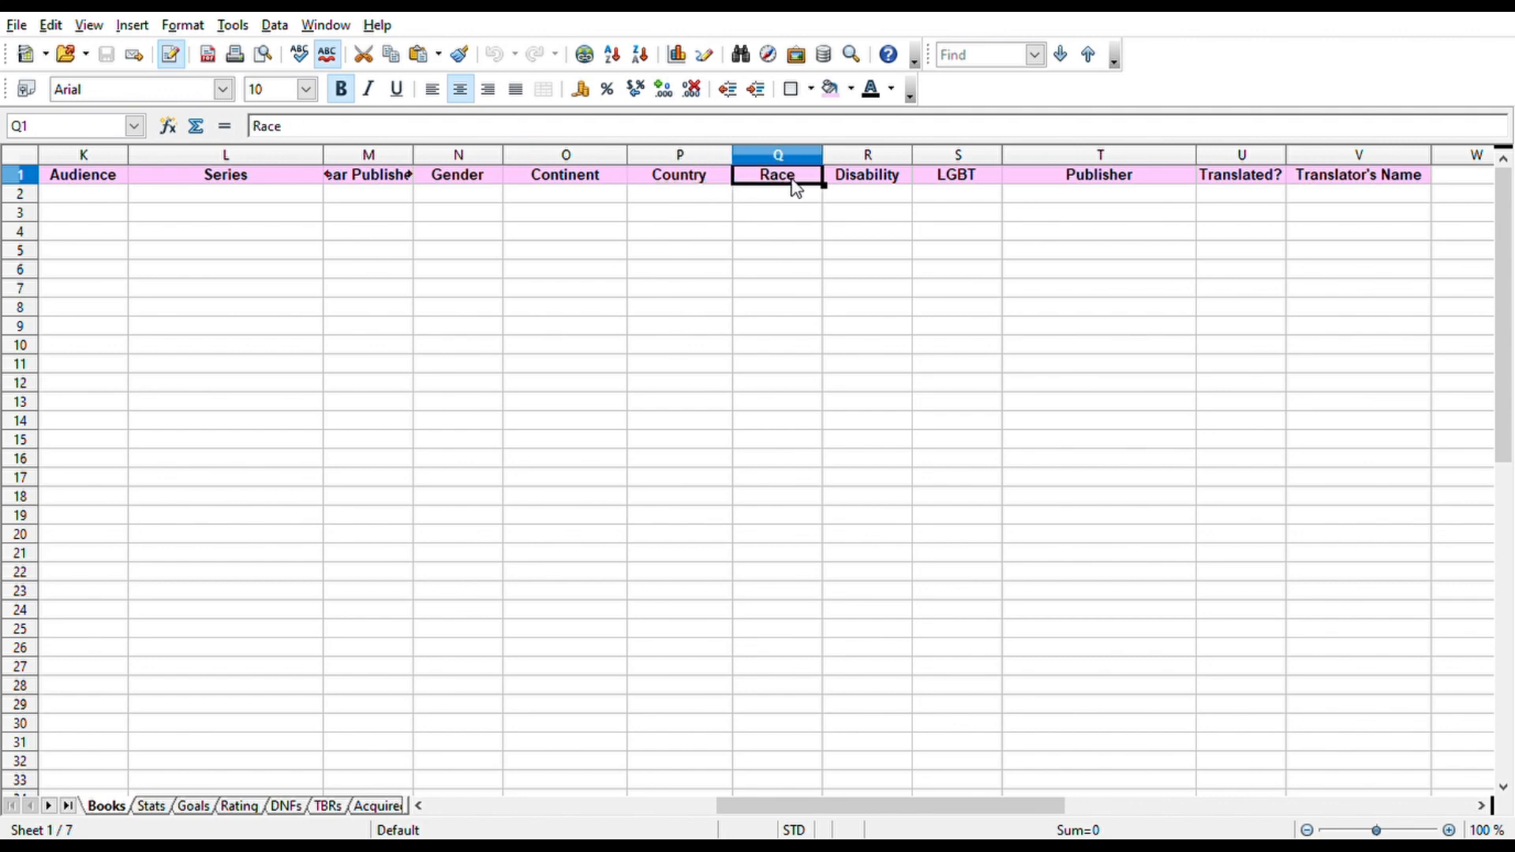
click(882, 184)
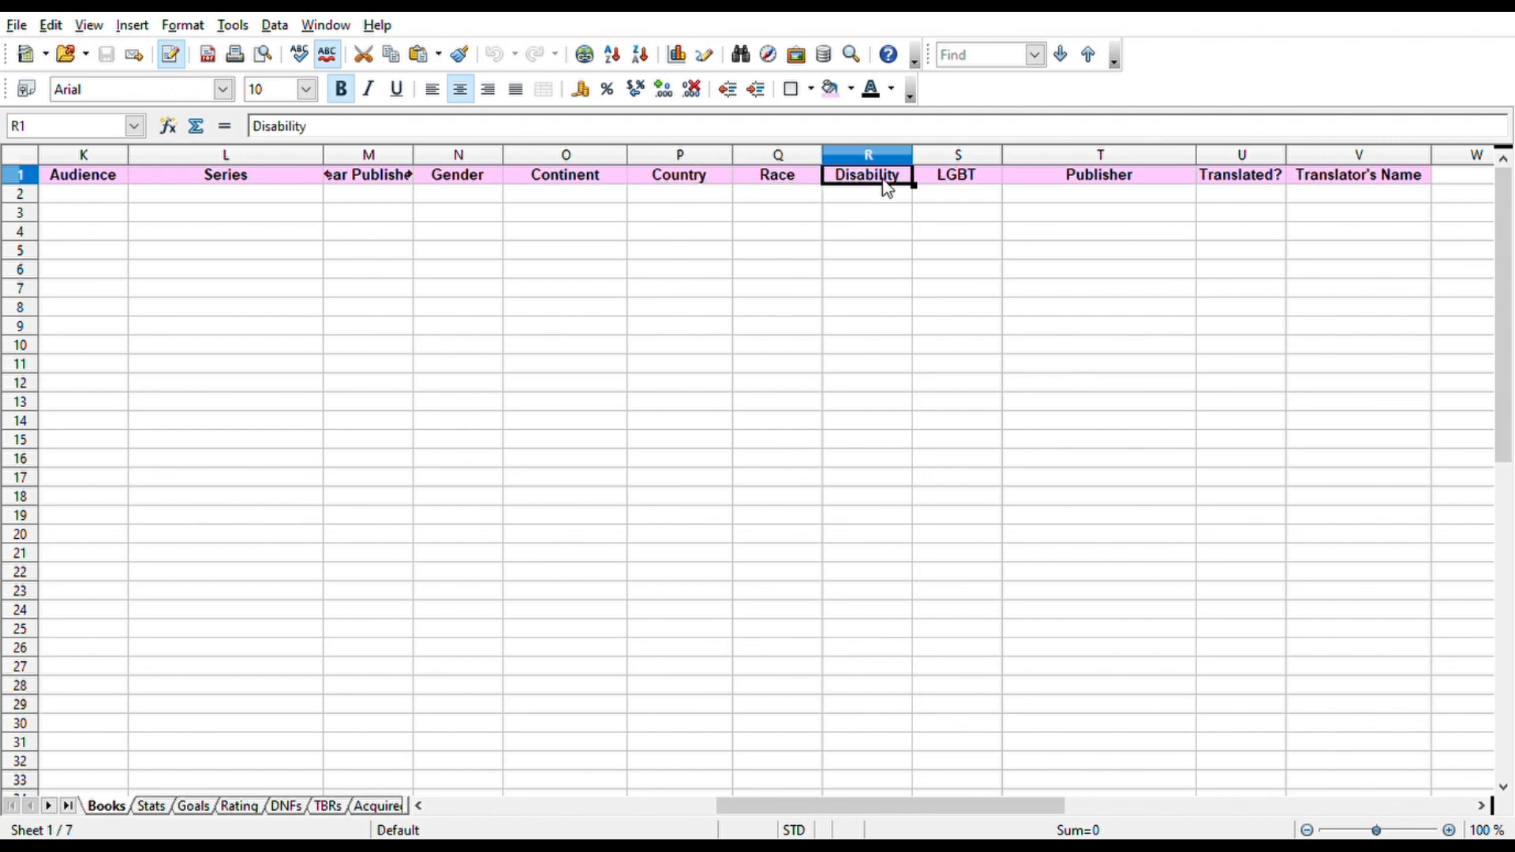
click(986, 181)
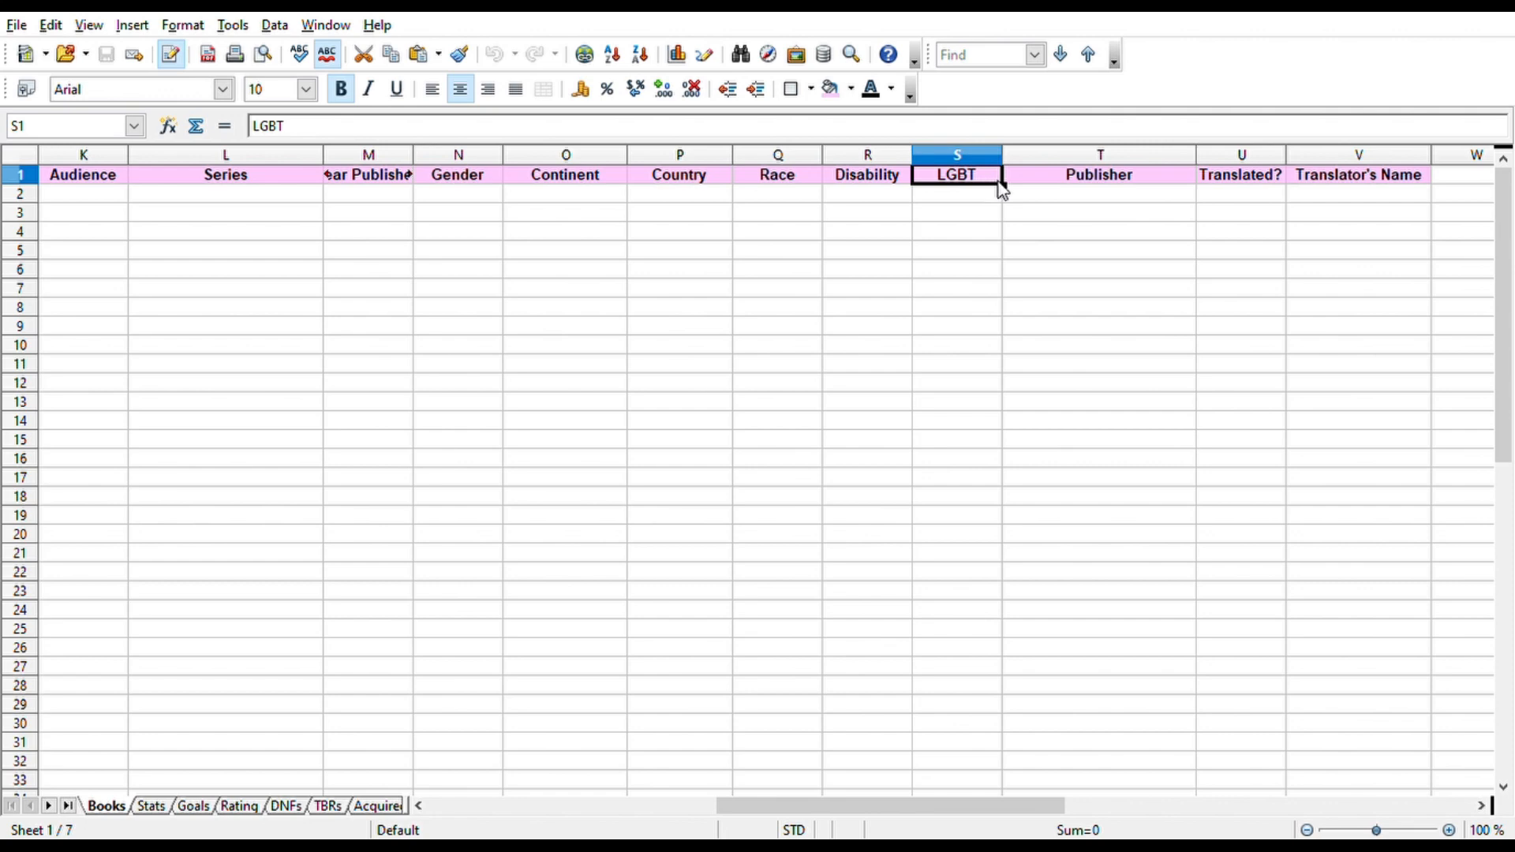
click(1092, 189)
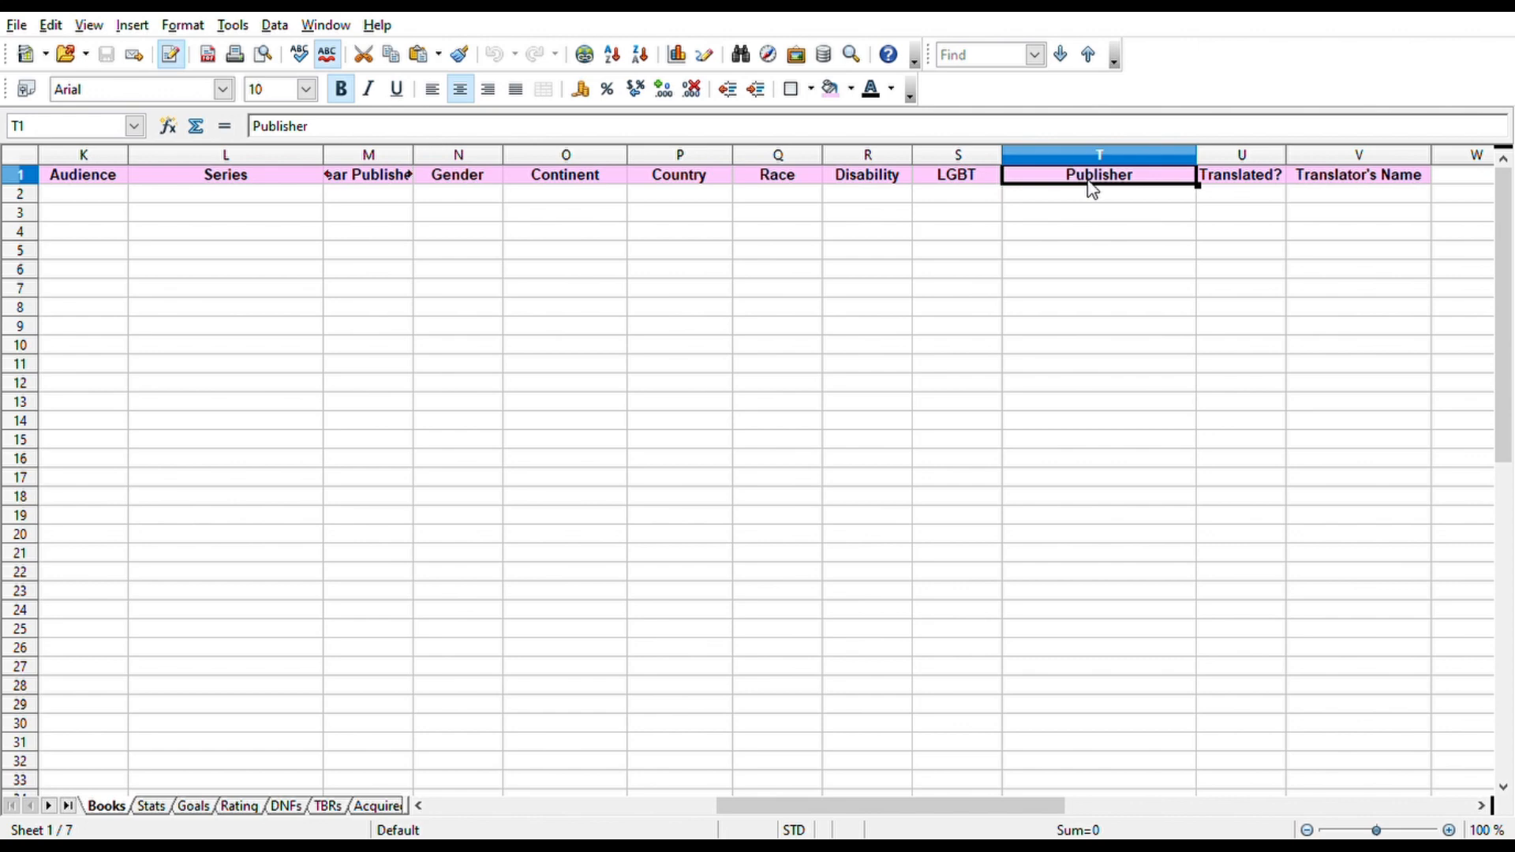
click(1246, 184)
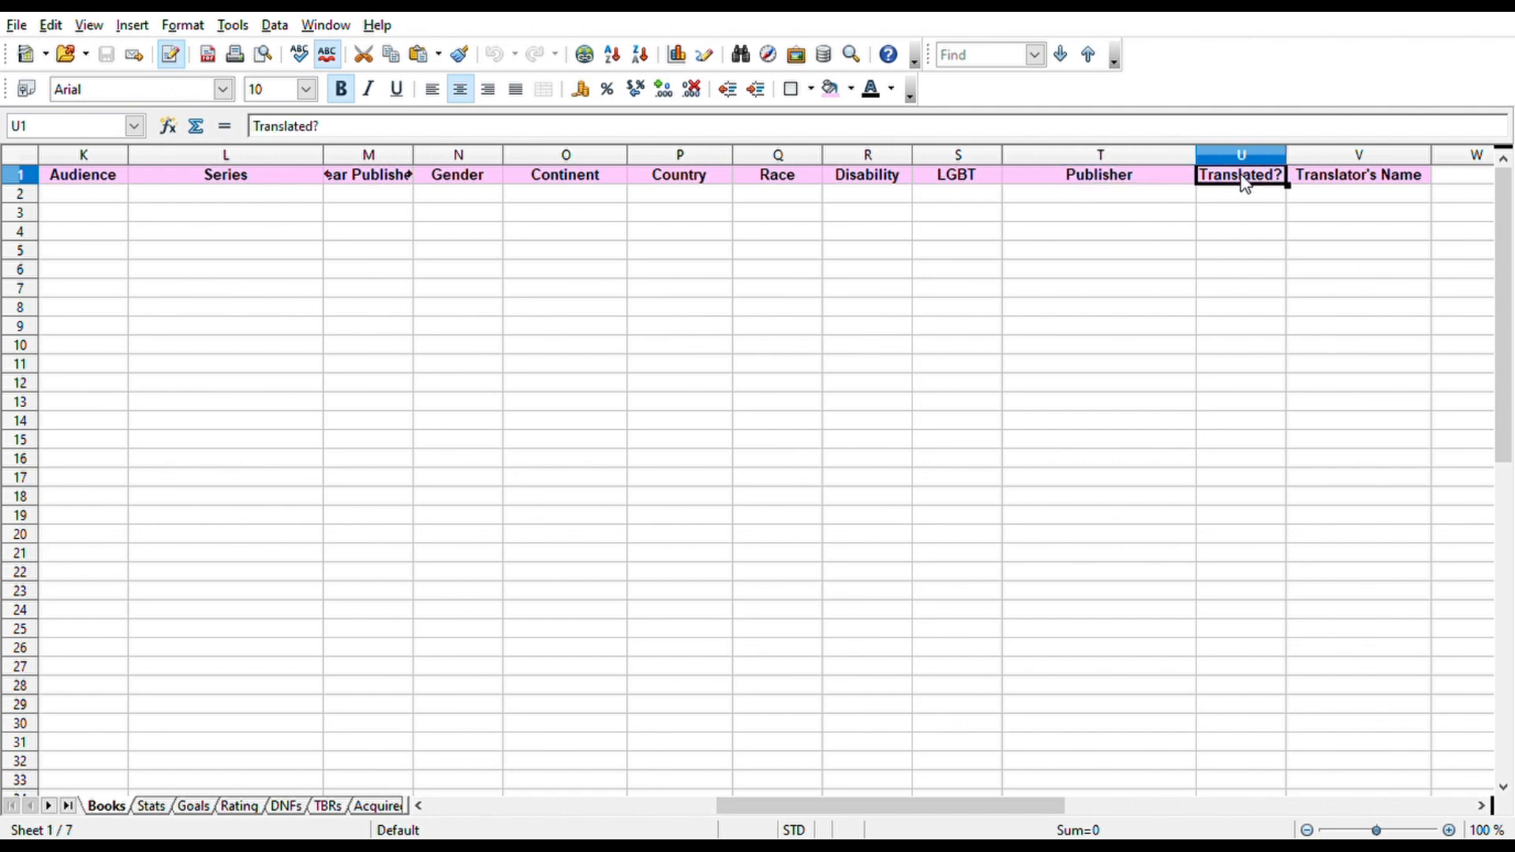
click(1341, 183)
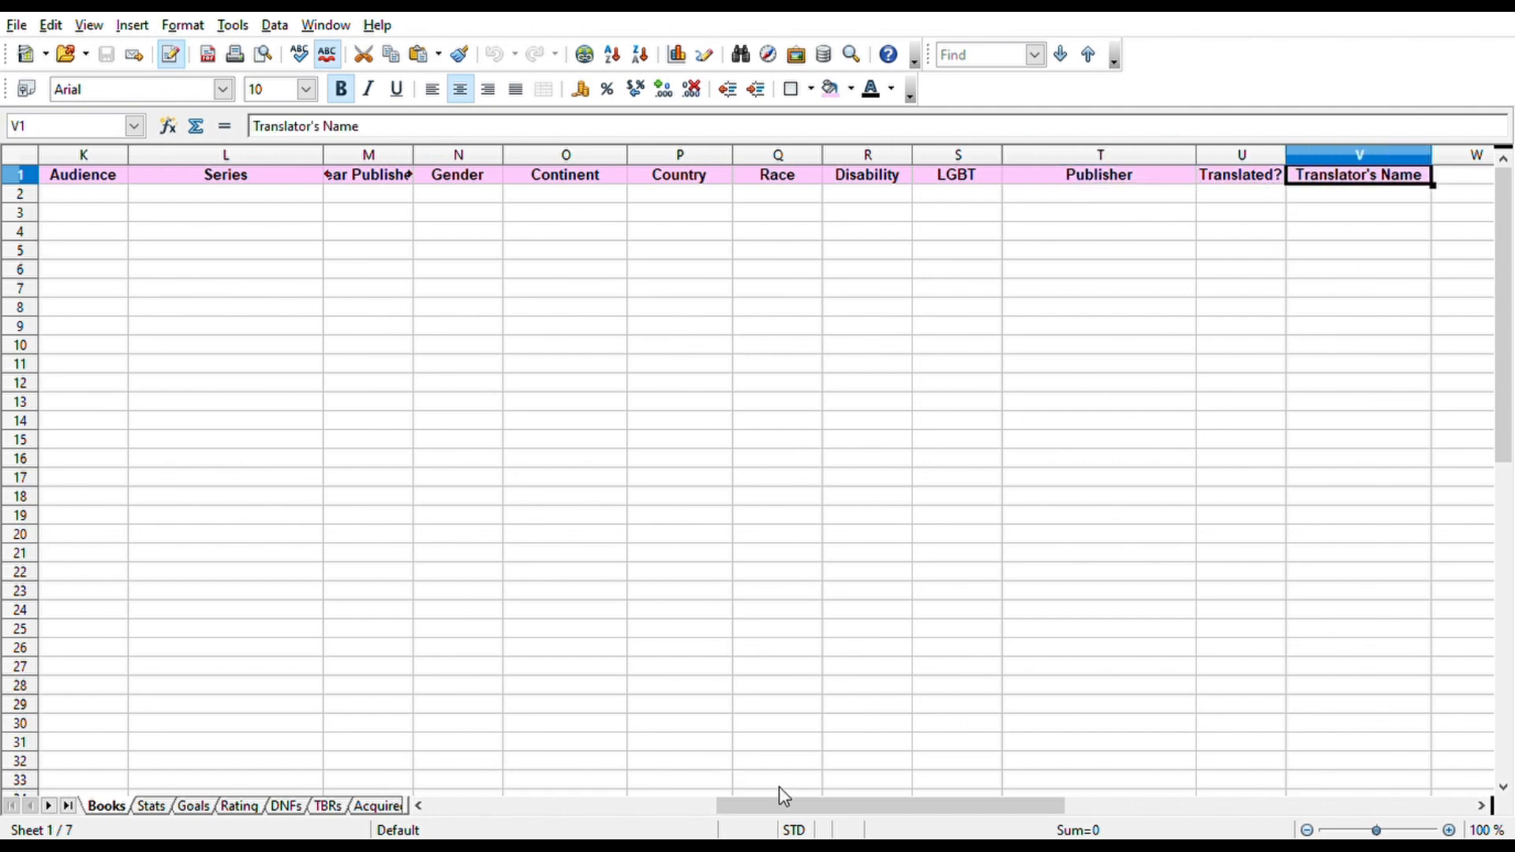
drag(804, 807, 433, 795)
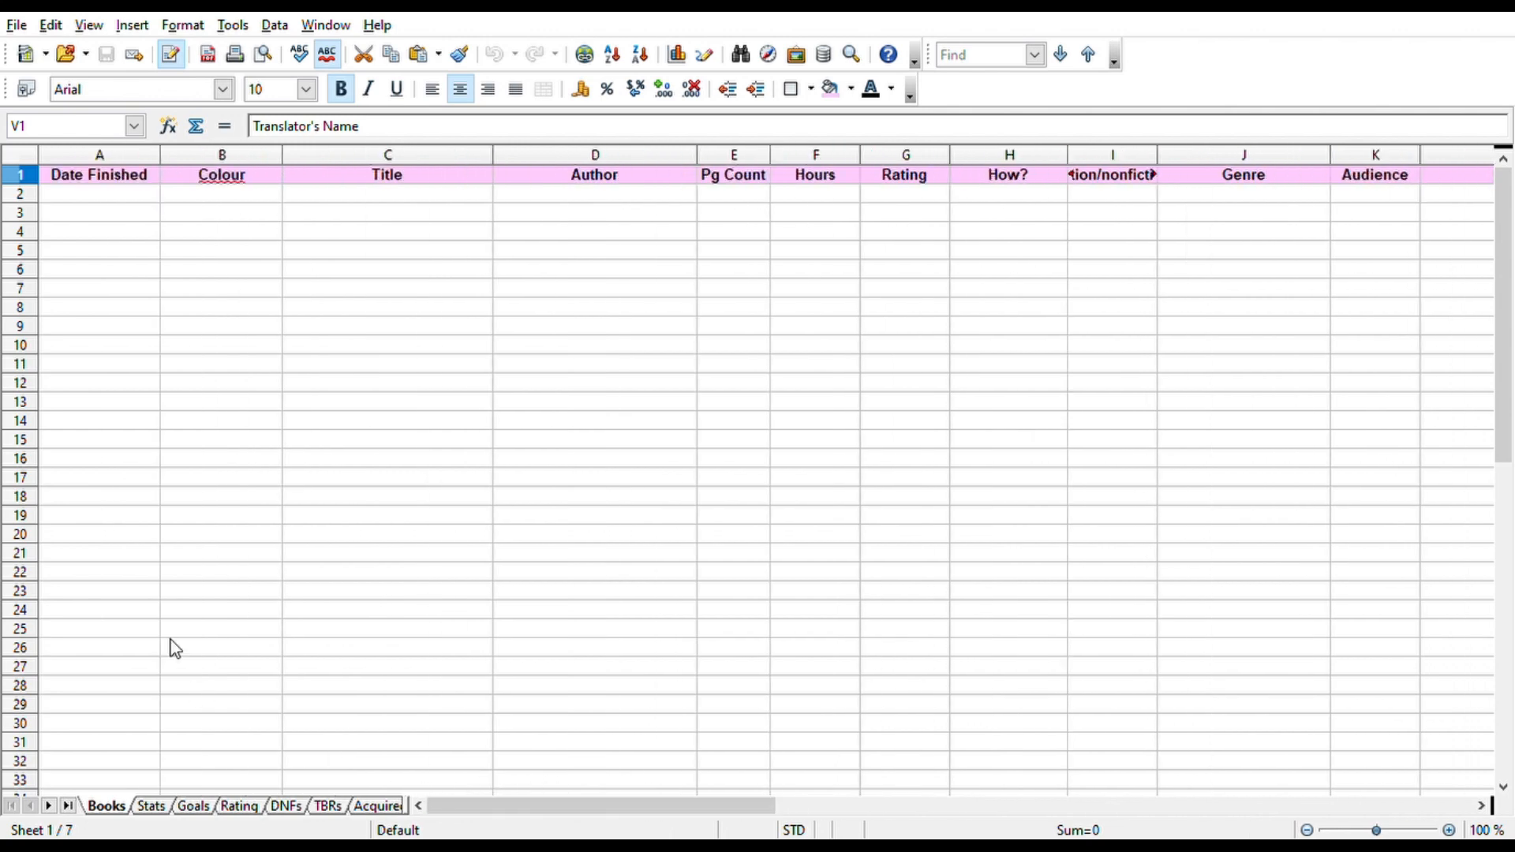
Inspect the Stats sheet's formulas for average pages, total books, total pages and total pages including DNFs.
click(151, 805)
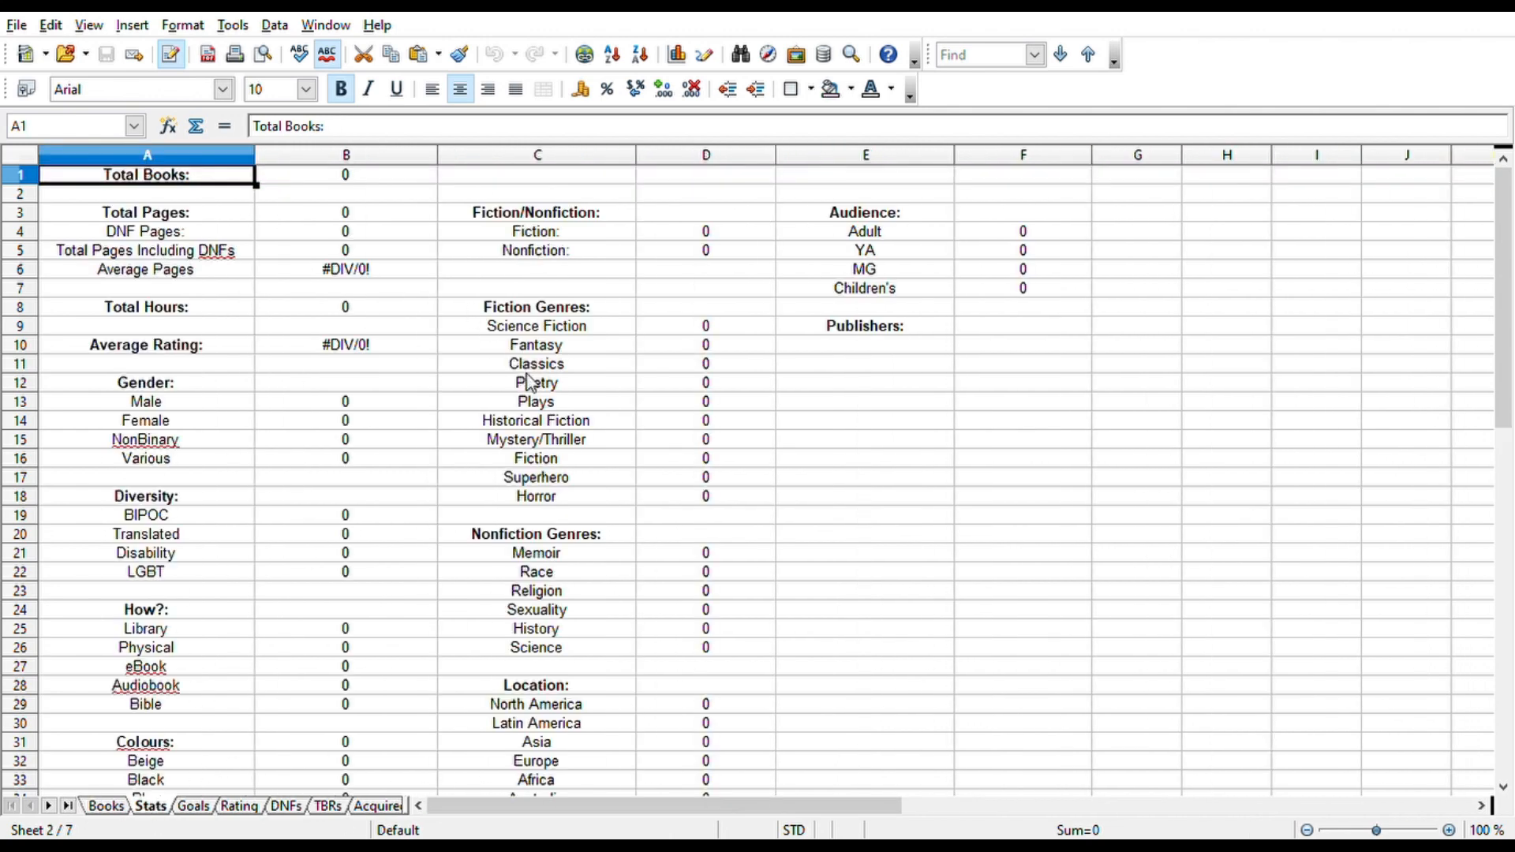
click(358, 275)
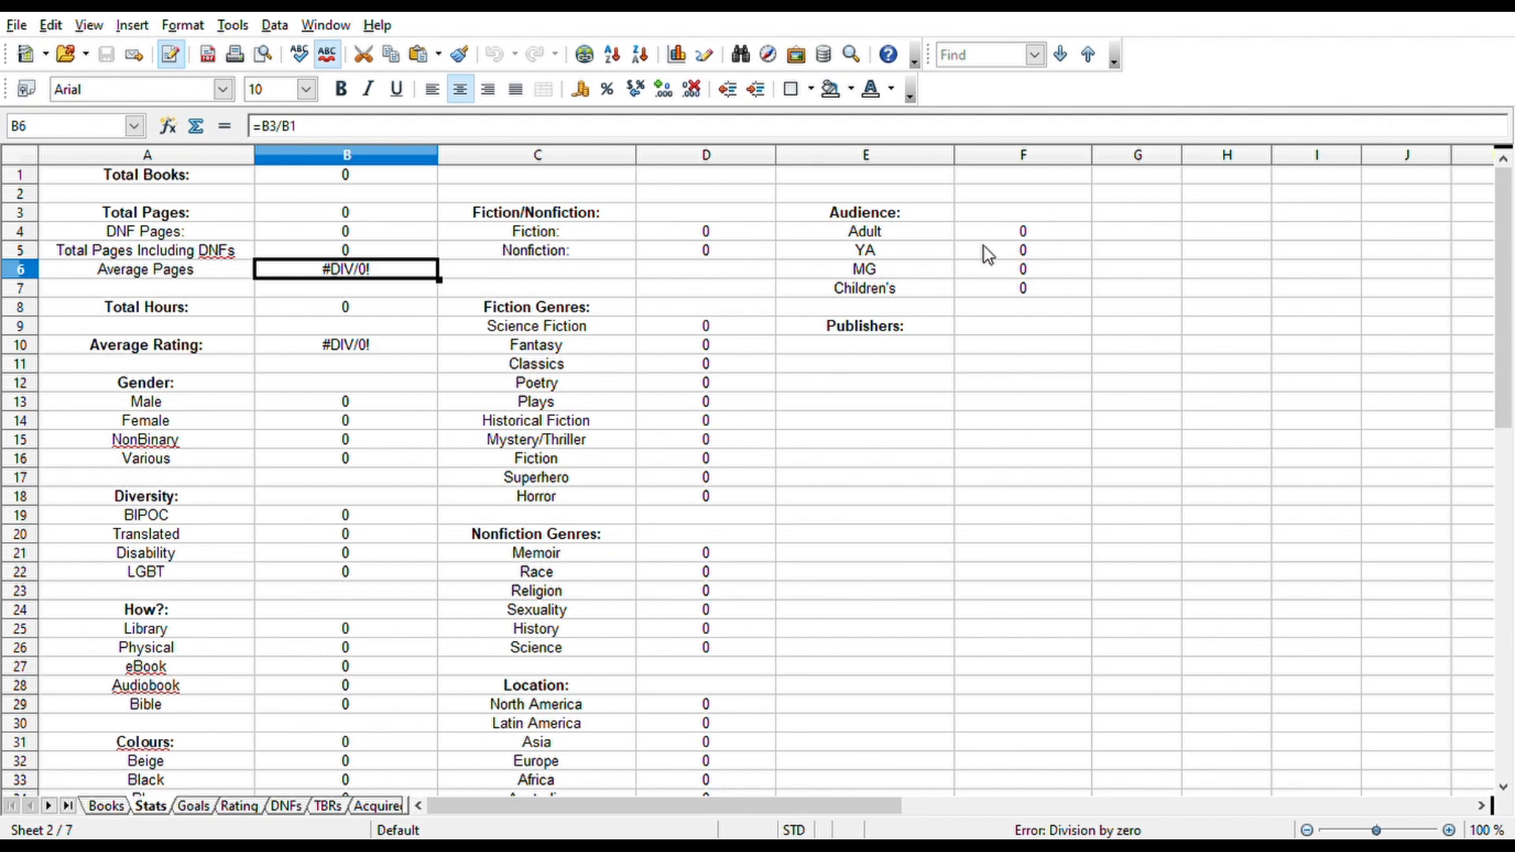
click(329, 182)
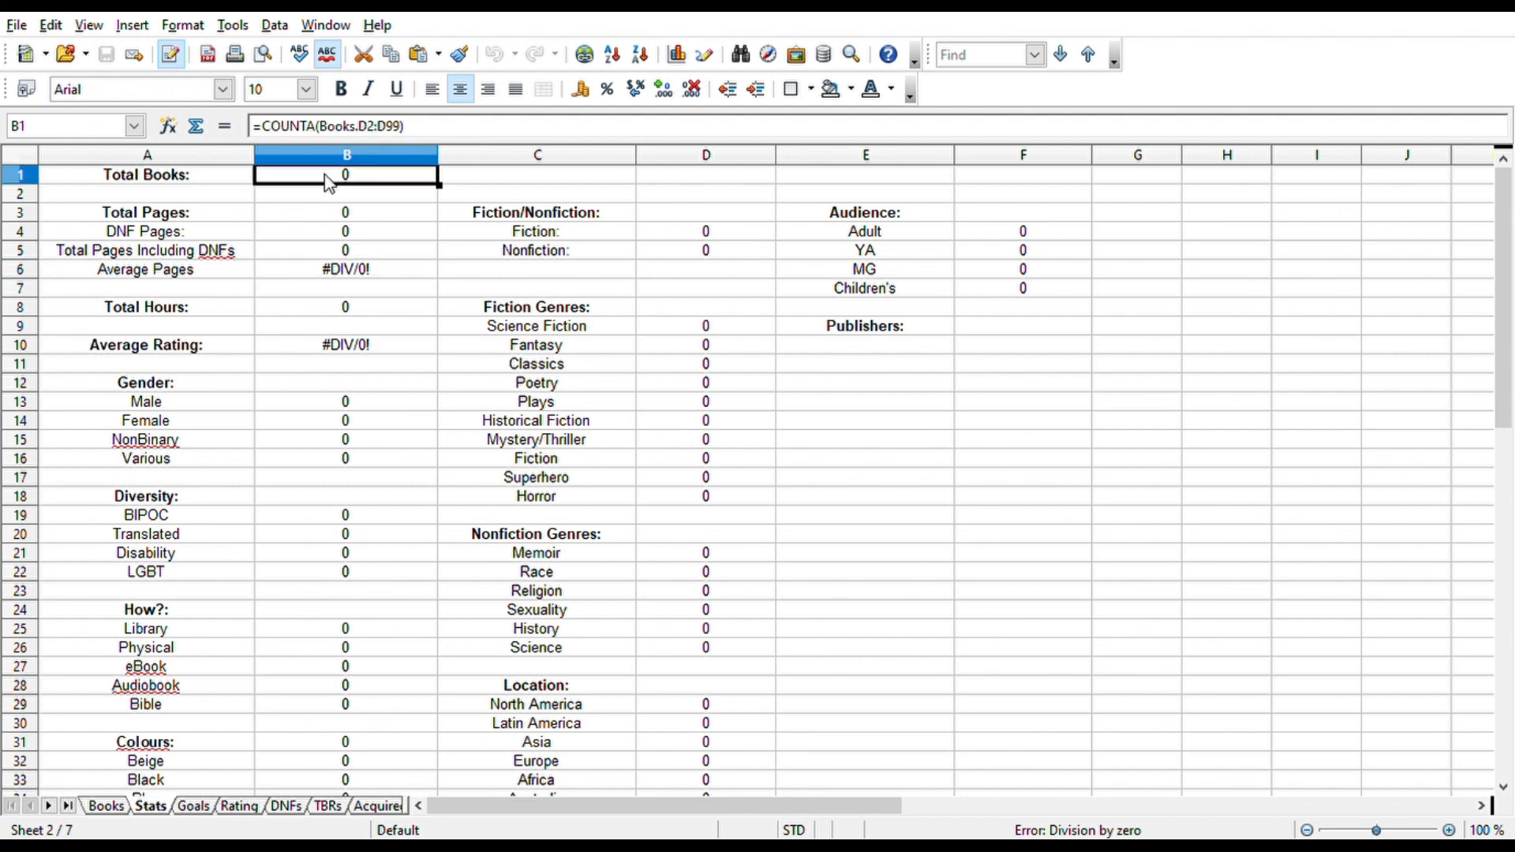
click(374, 221)
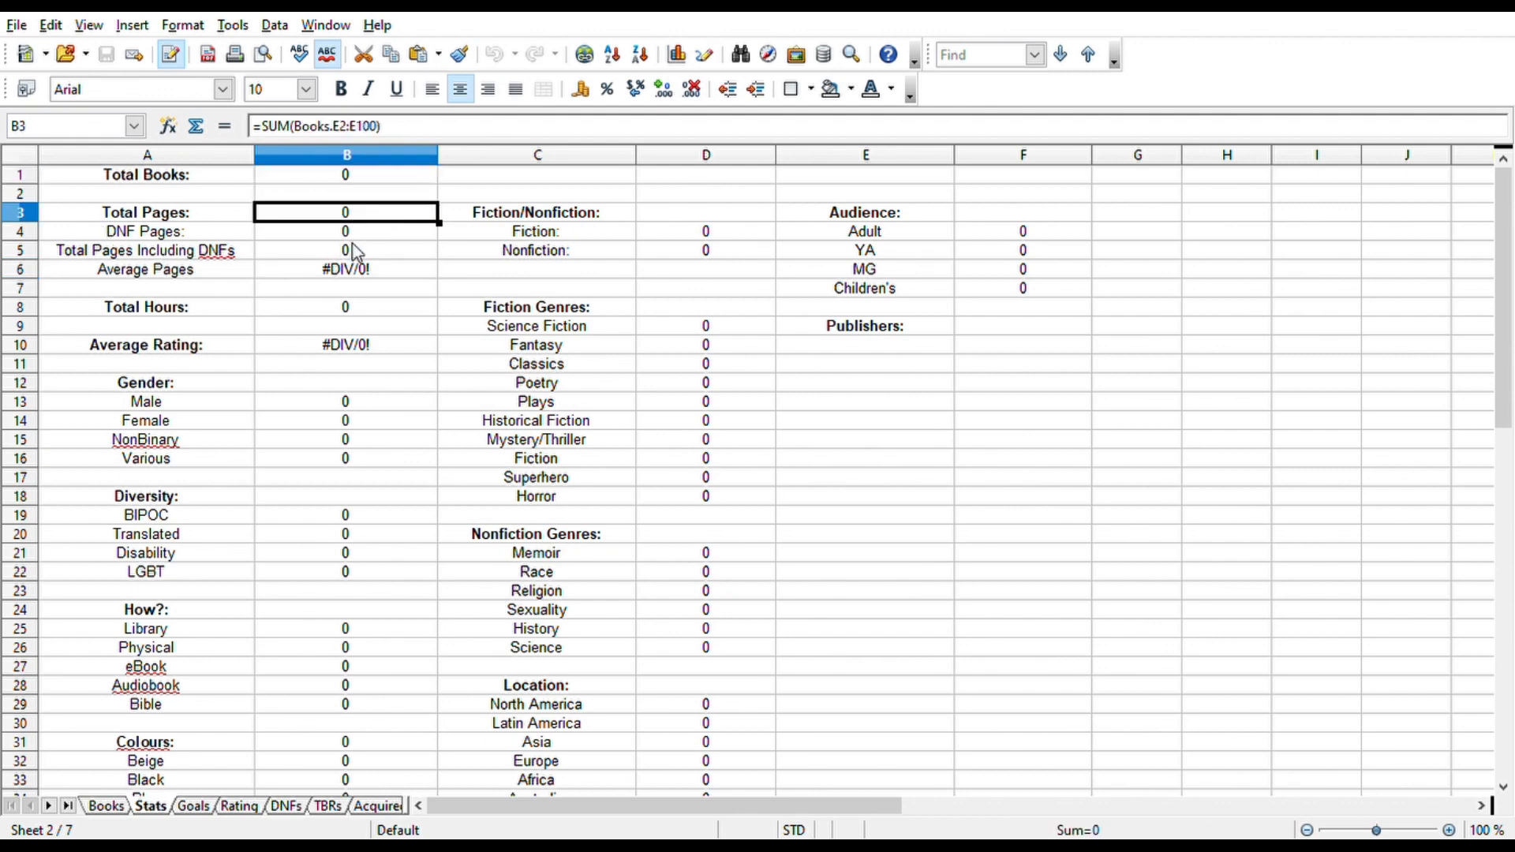
click(362, 251)
Trace the Stats sheet's DNF Pages formula to its source on the DNFs sheet and recheck the Average Pages formula.
click(353, 237)
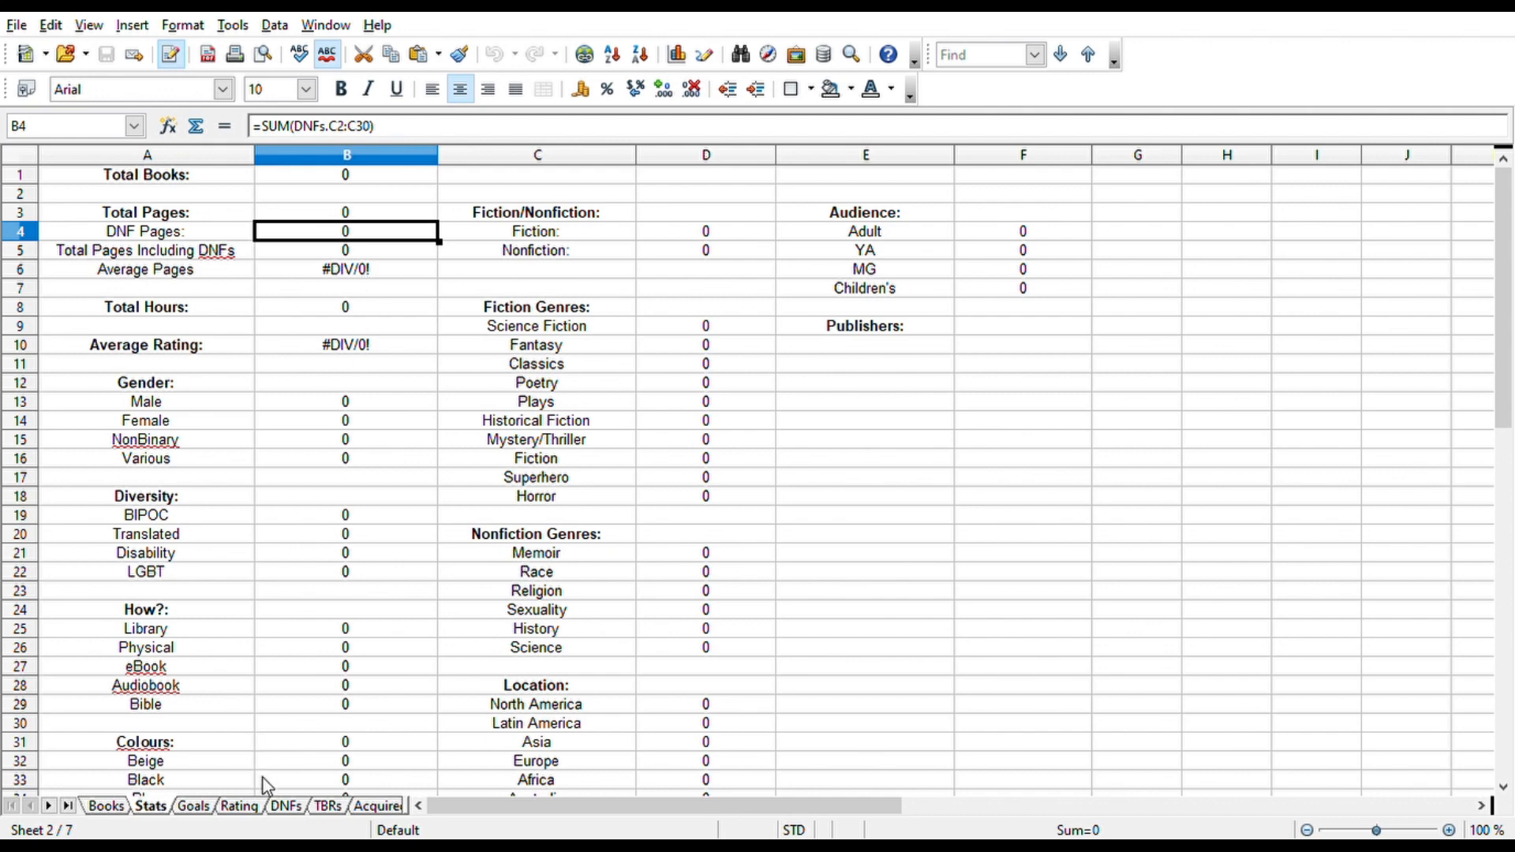
click(287, 806)
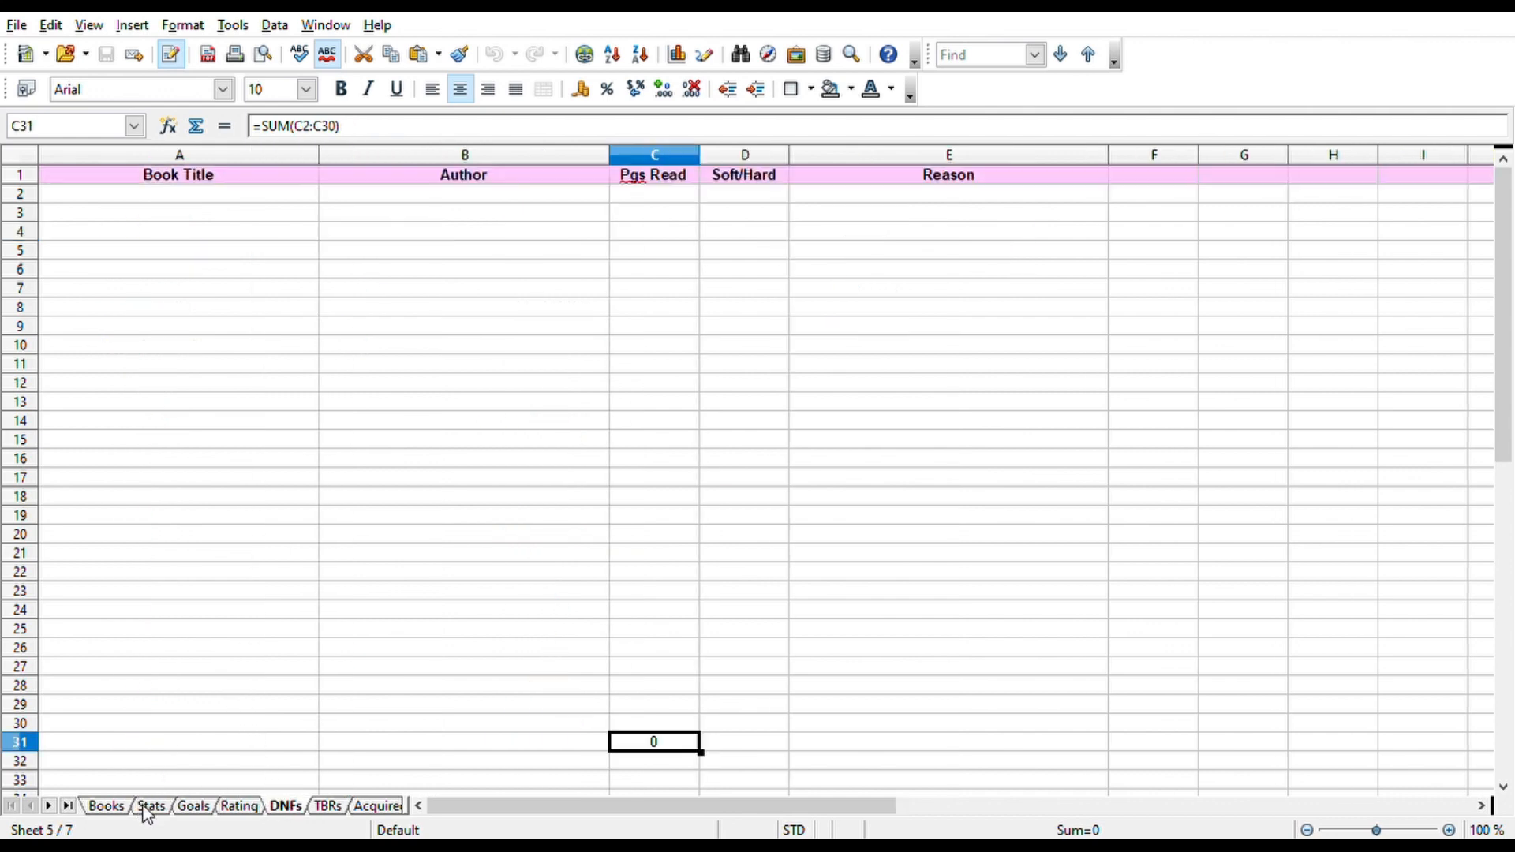
click(150, 808)
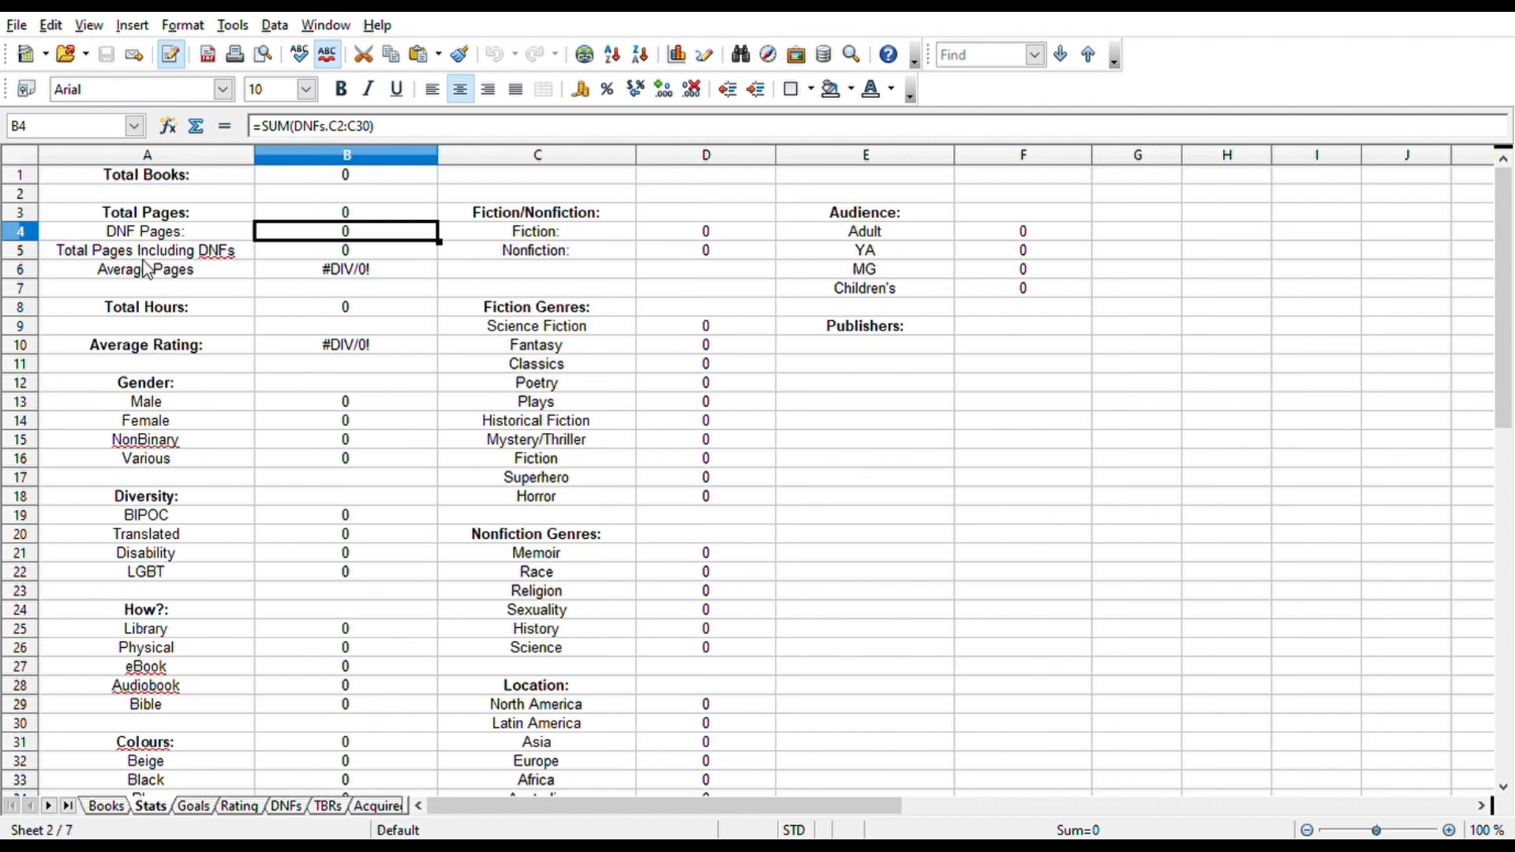
click(368, 279)
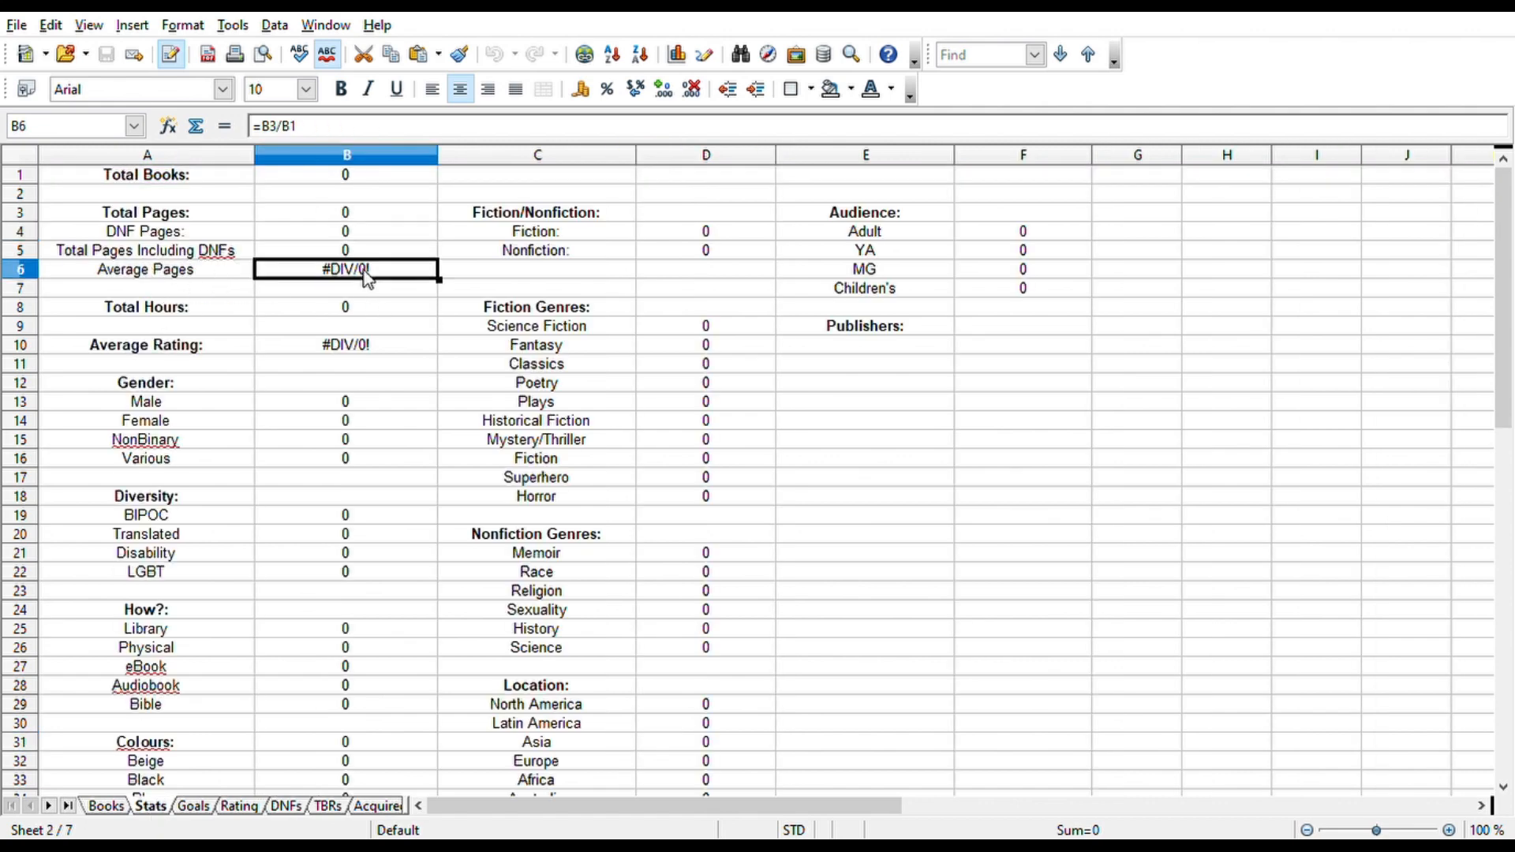
Inspect the Stats sheet's Total Hours and Average Rating formulas, and review the Diversity and How? categories.
click(367, 314)
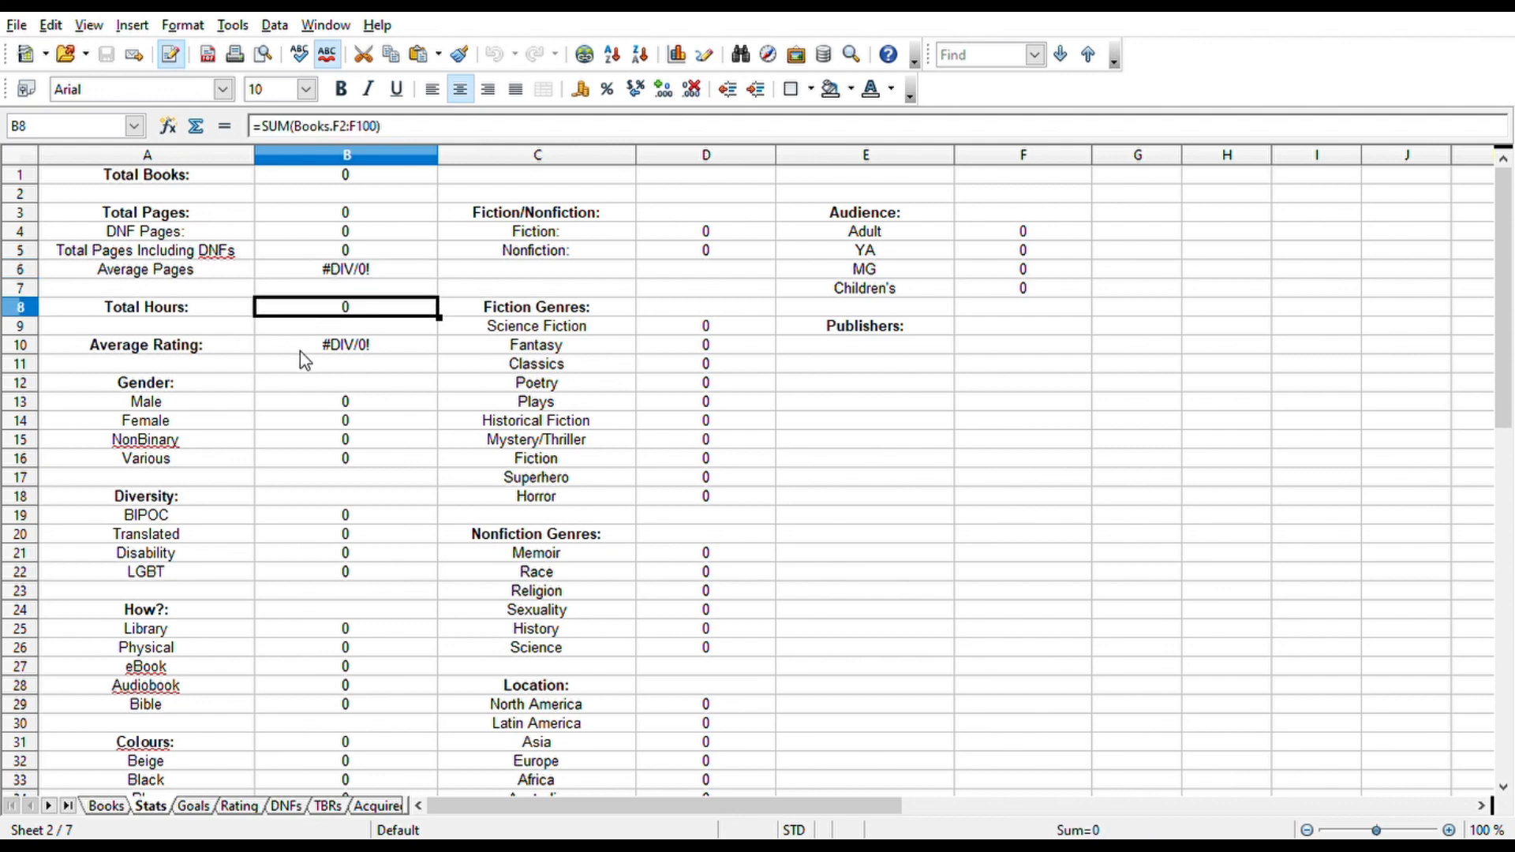
click(365, 351)
scroll(367, 354, down, 3)
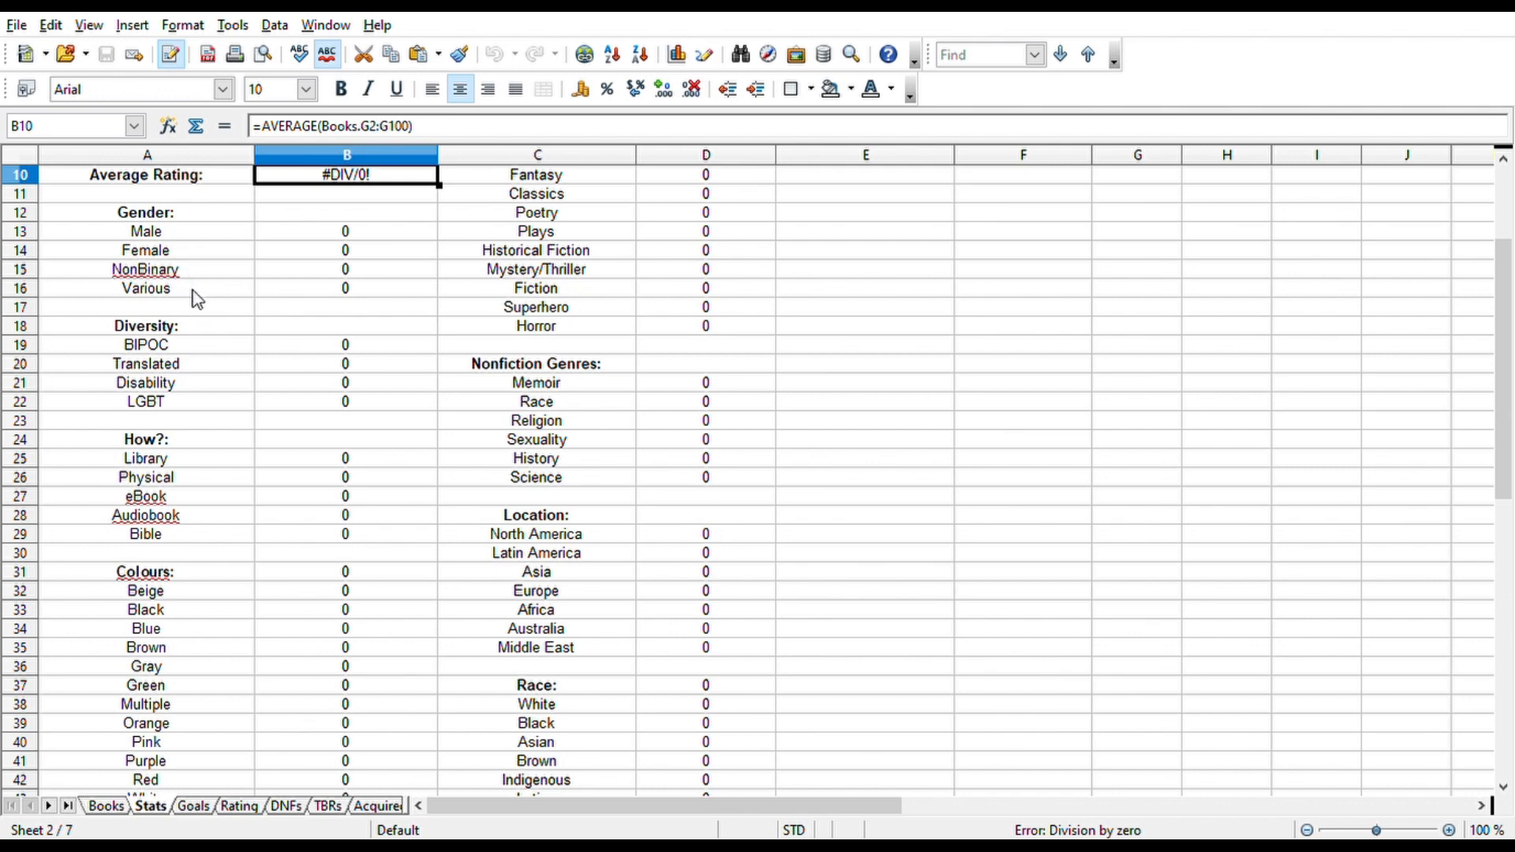
click(218, 348)
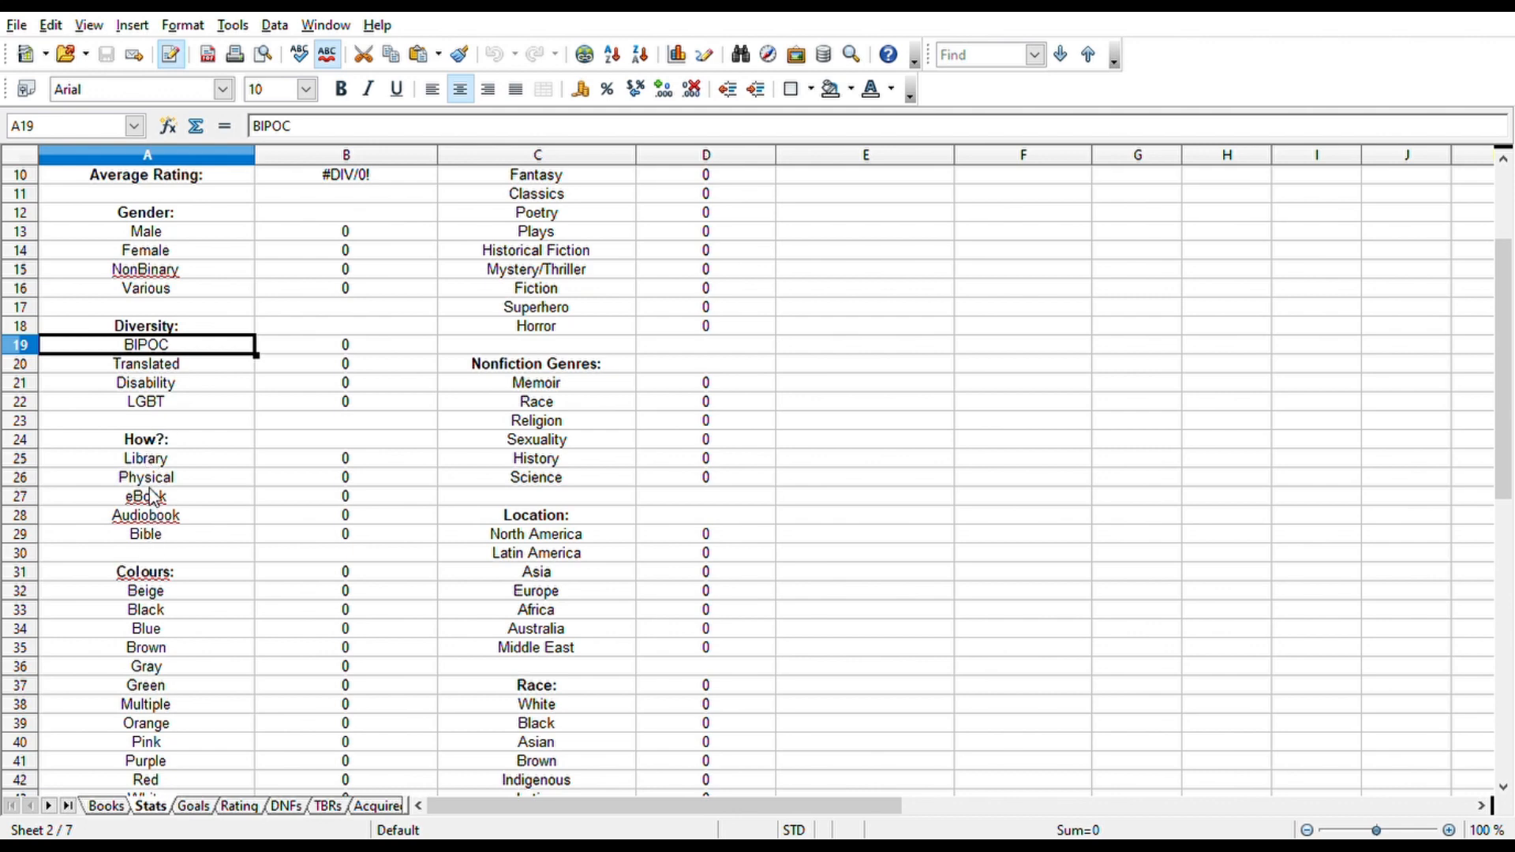
click(155, 538)
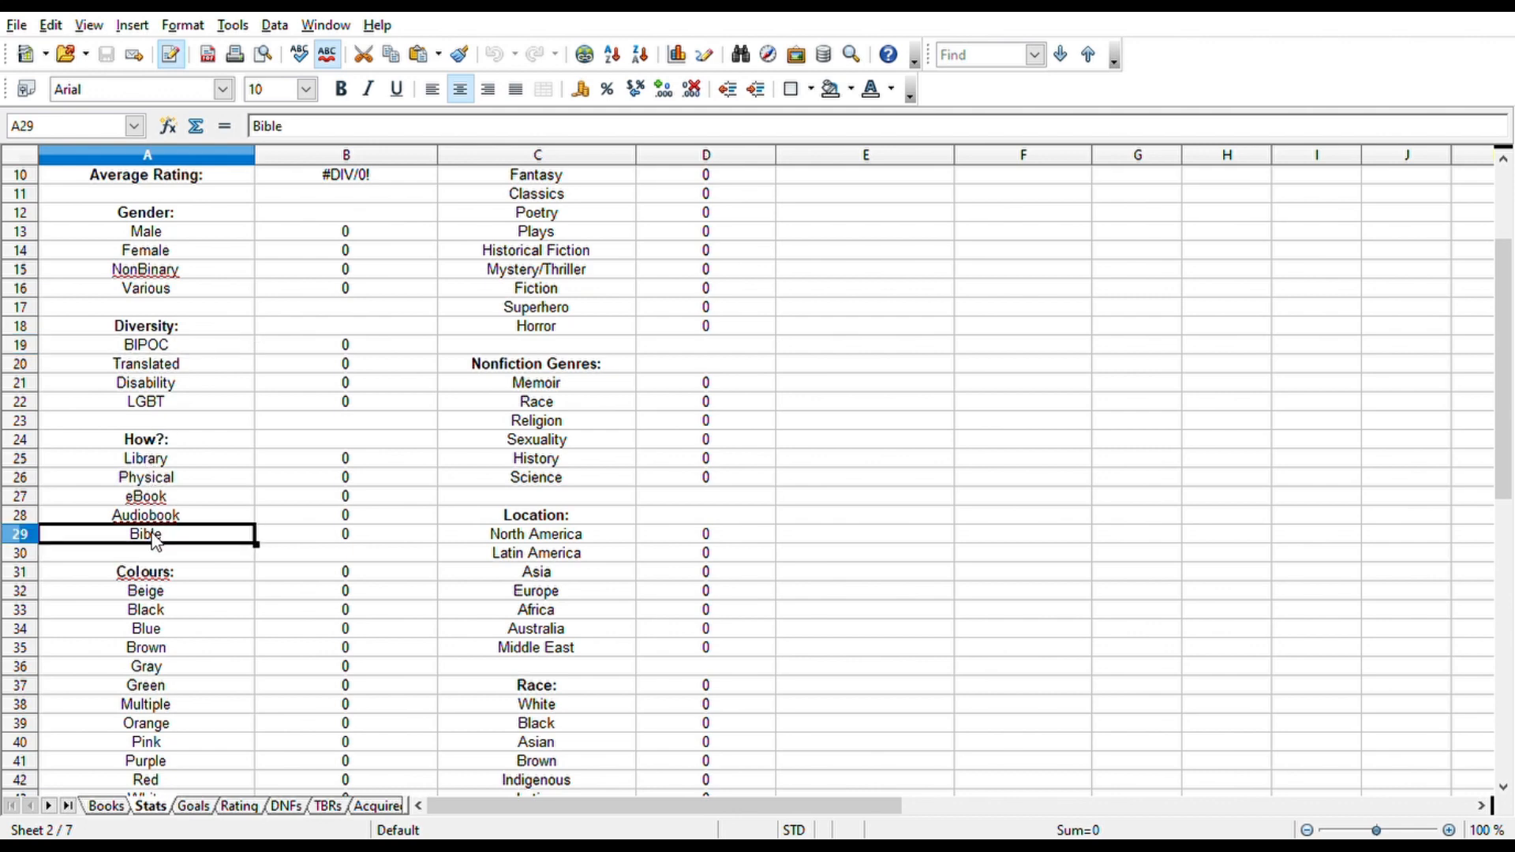
Review the Stats sheet's Location, Nonfiction Genres, Fiction Genres and Publishers sections.
scroll(155, 541, down, 3)
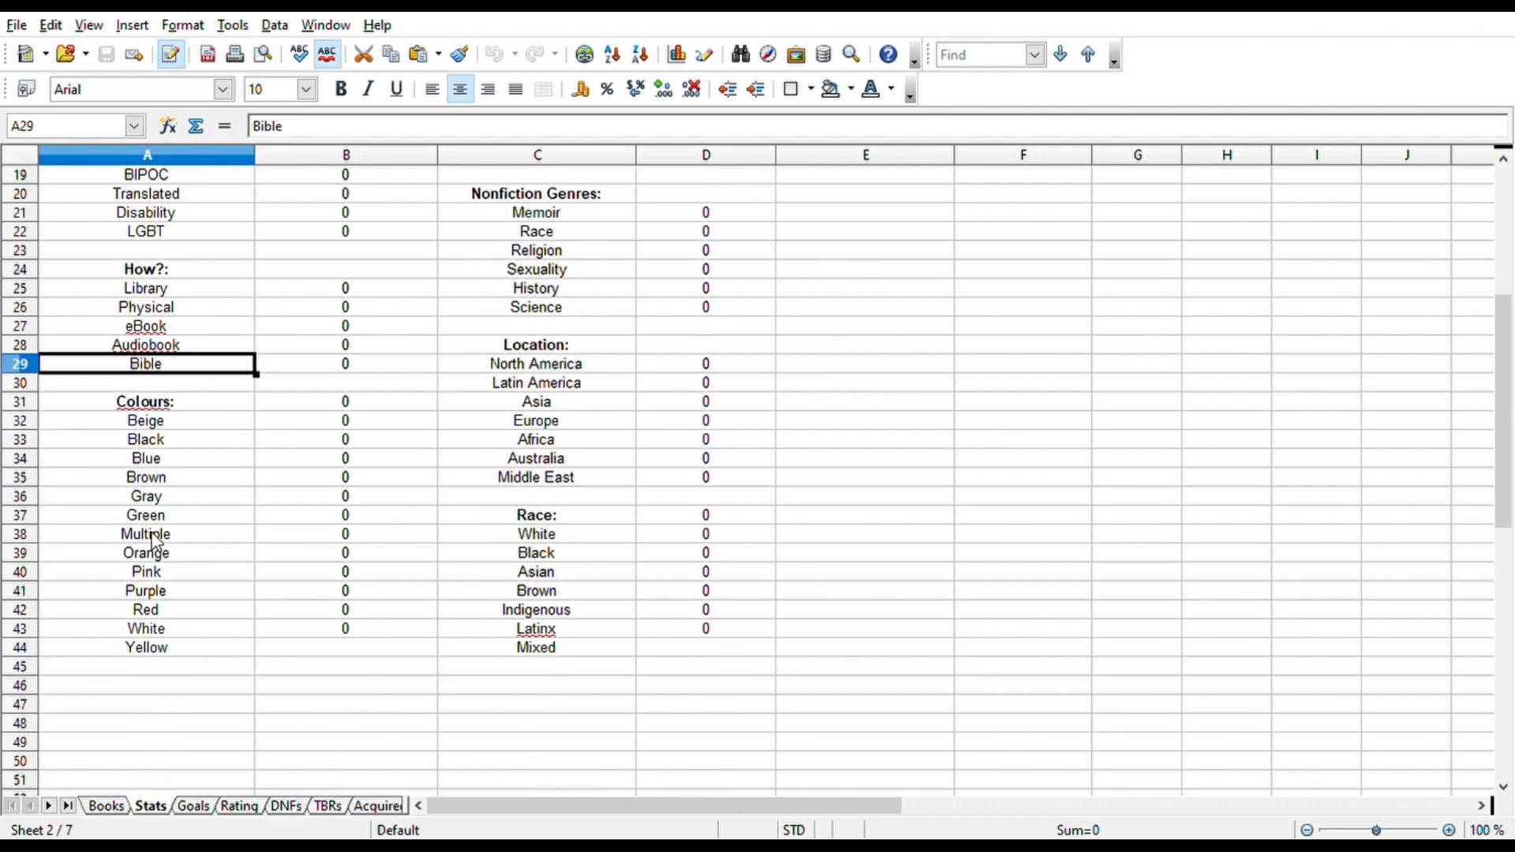
click(578, 366)
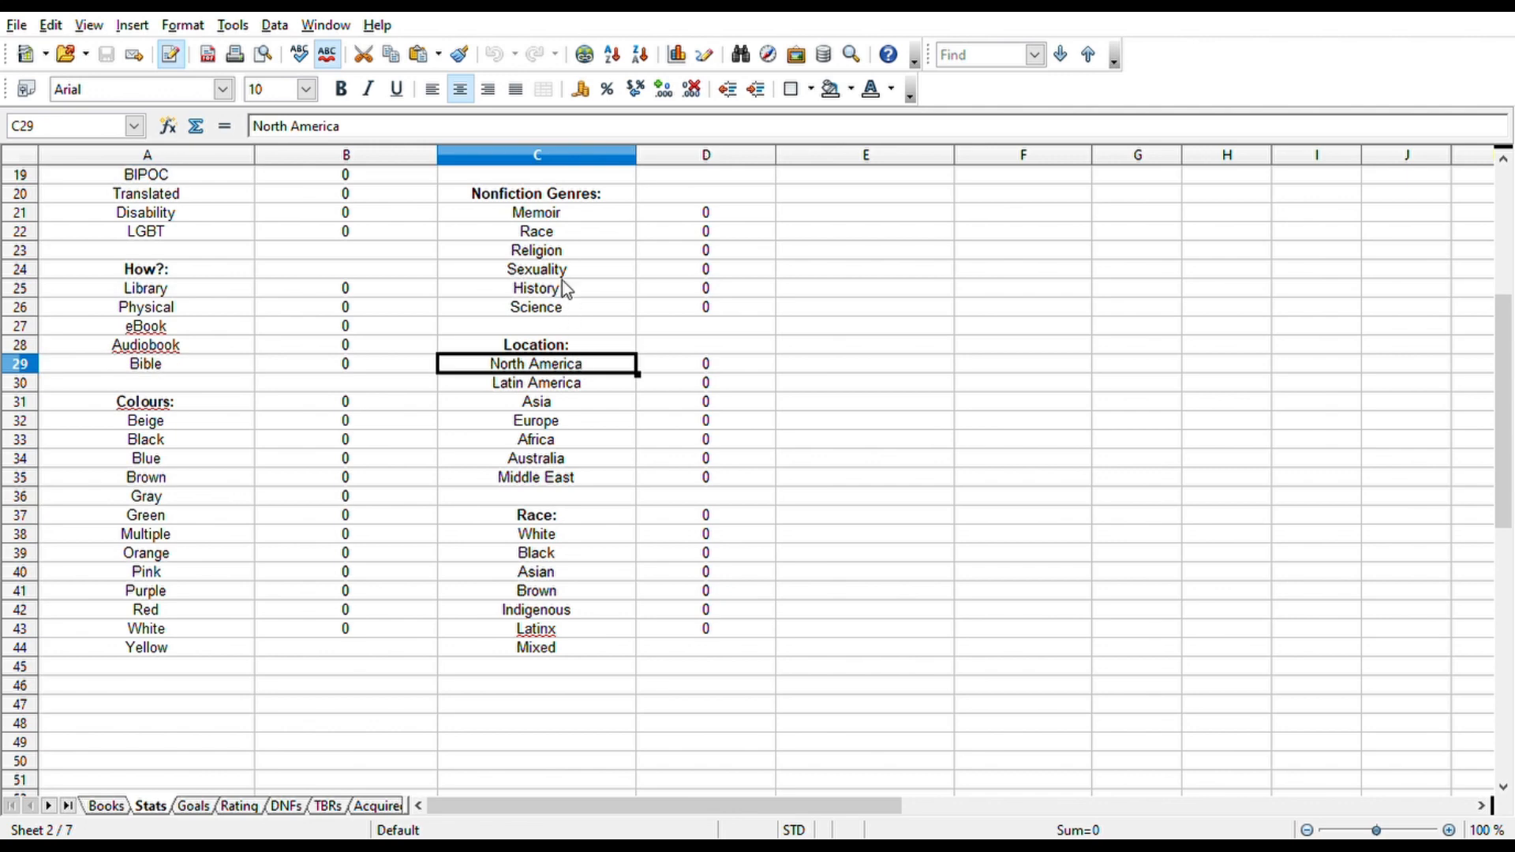
click(573, 217)
scroll(596, 331, up, 5)
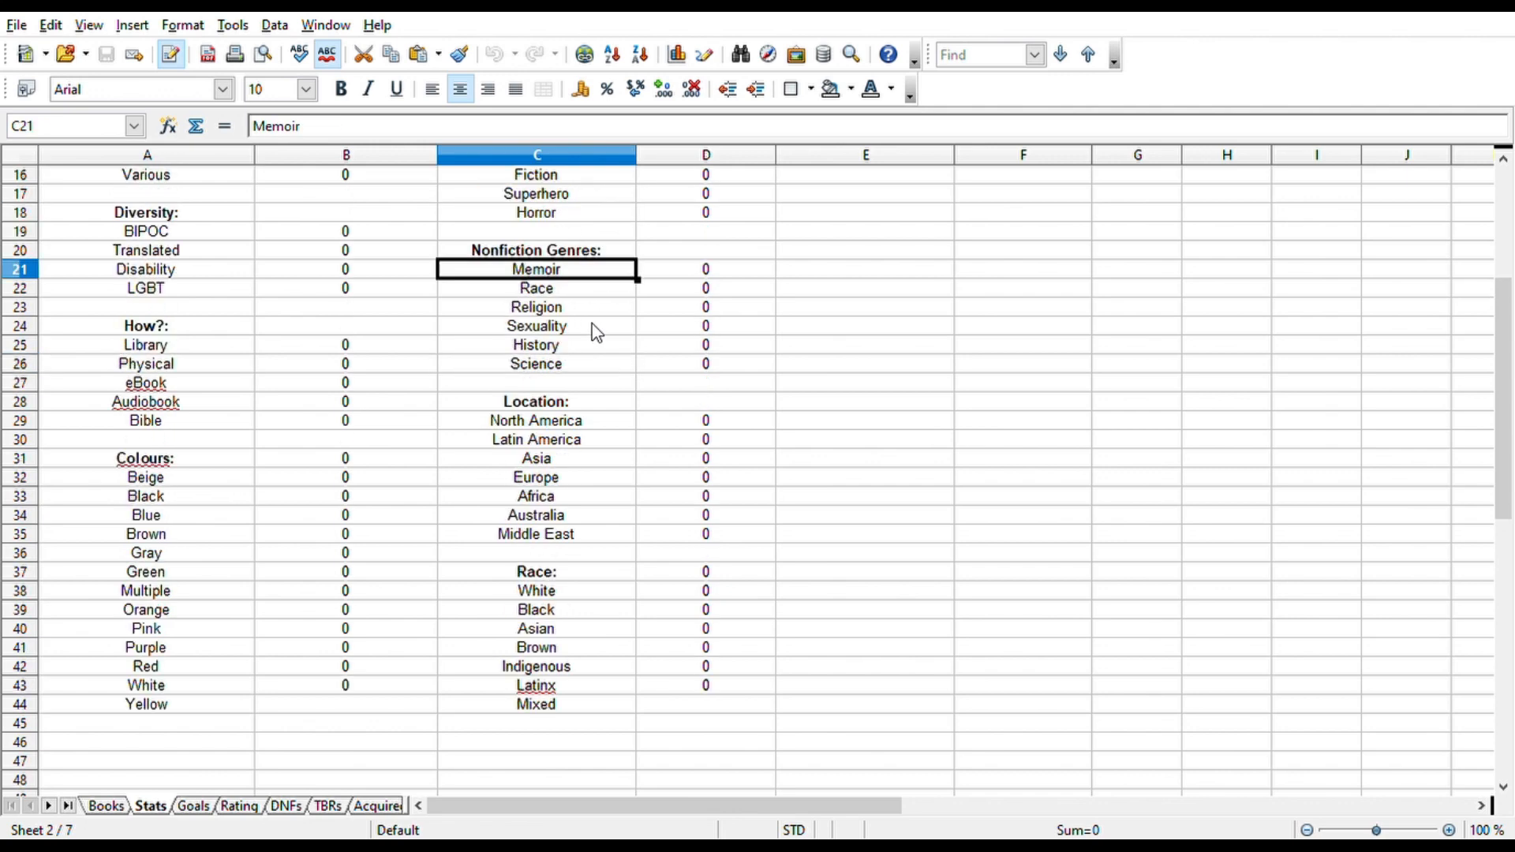
scroll(597, 331, up, 1)
click(577, 314)
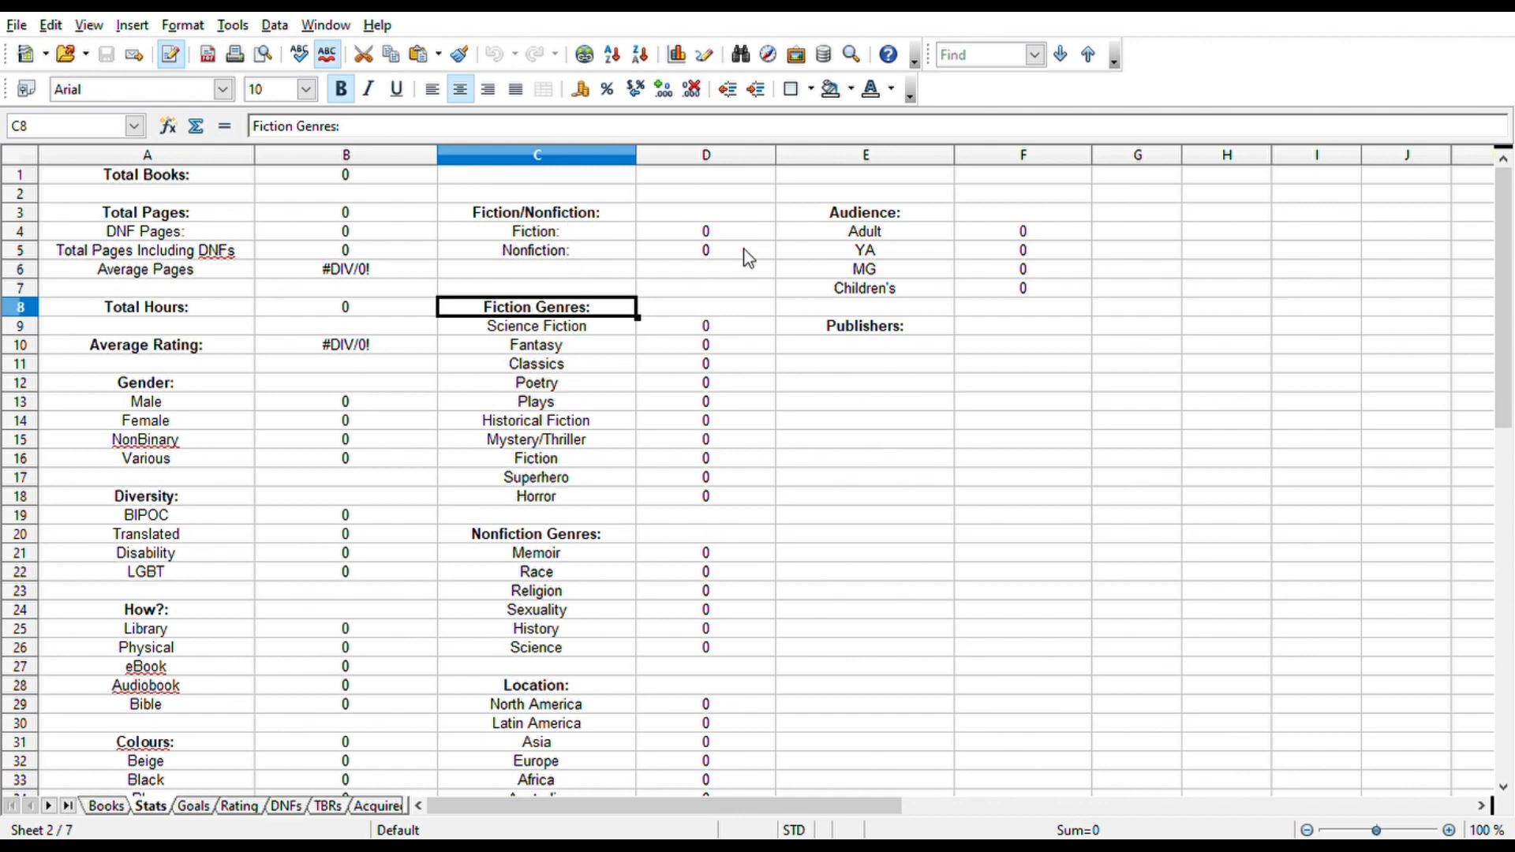
click(913, 350)
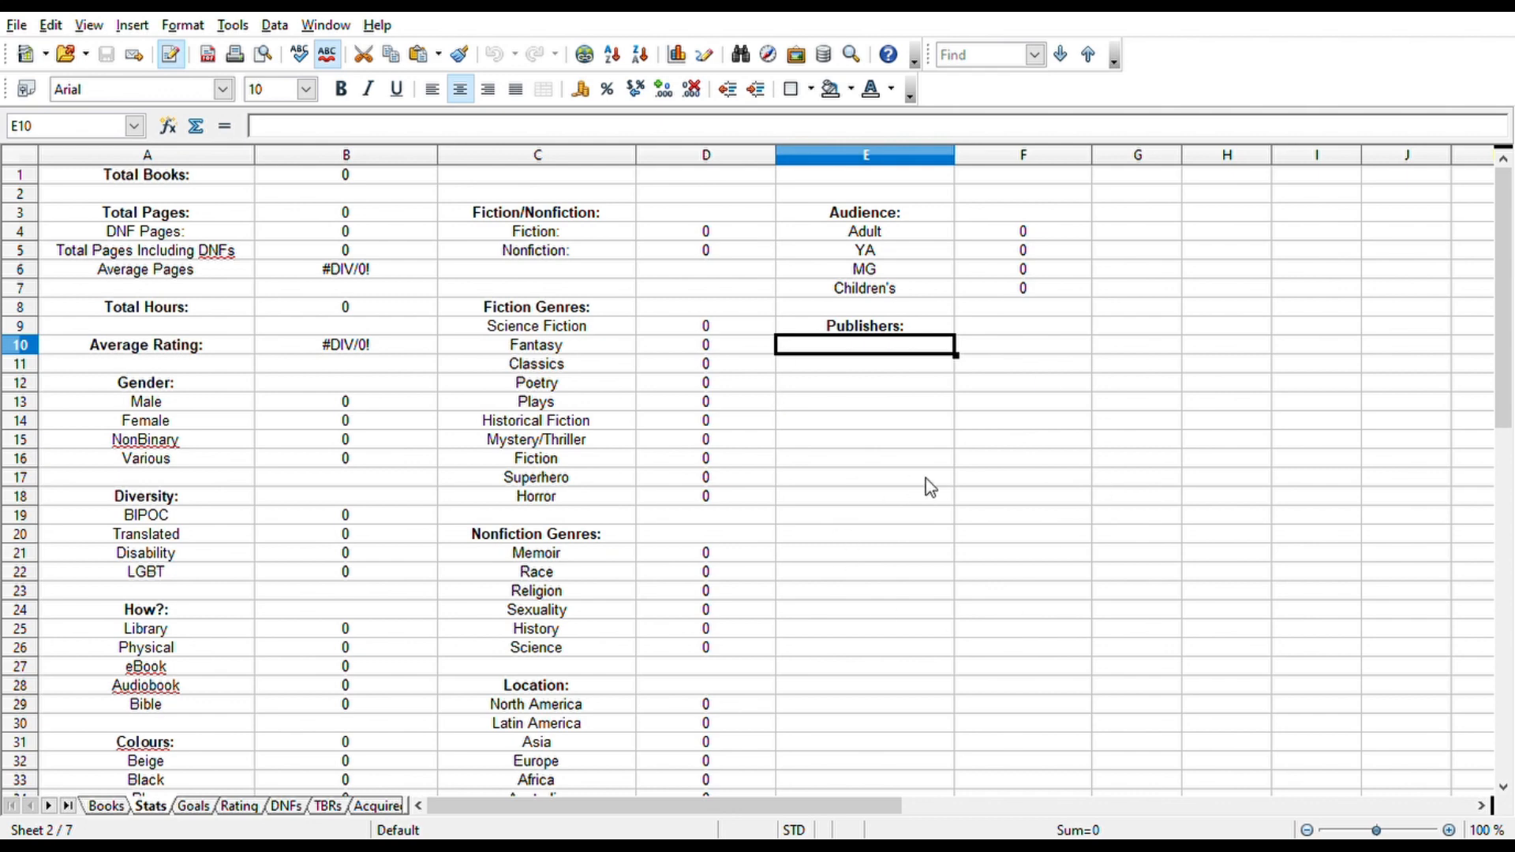
Review the first reading goals on the Goals sheet and inspect the formulas for the BIPOC and Classics goals.
click(193, 806)
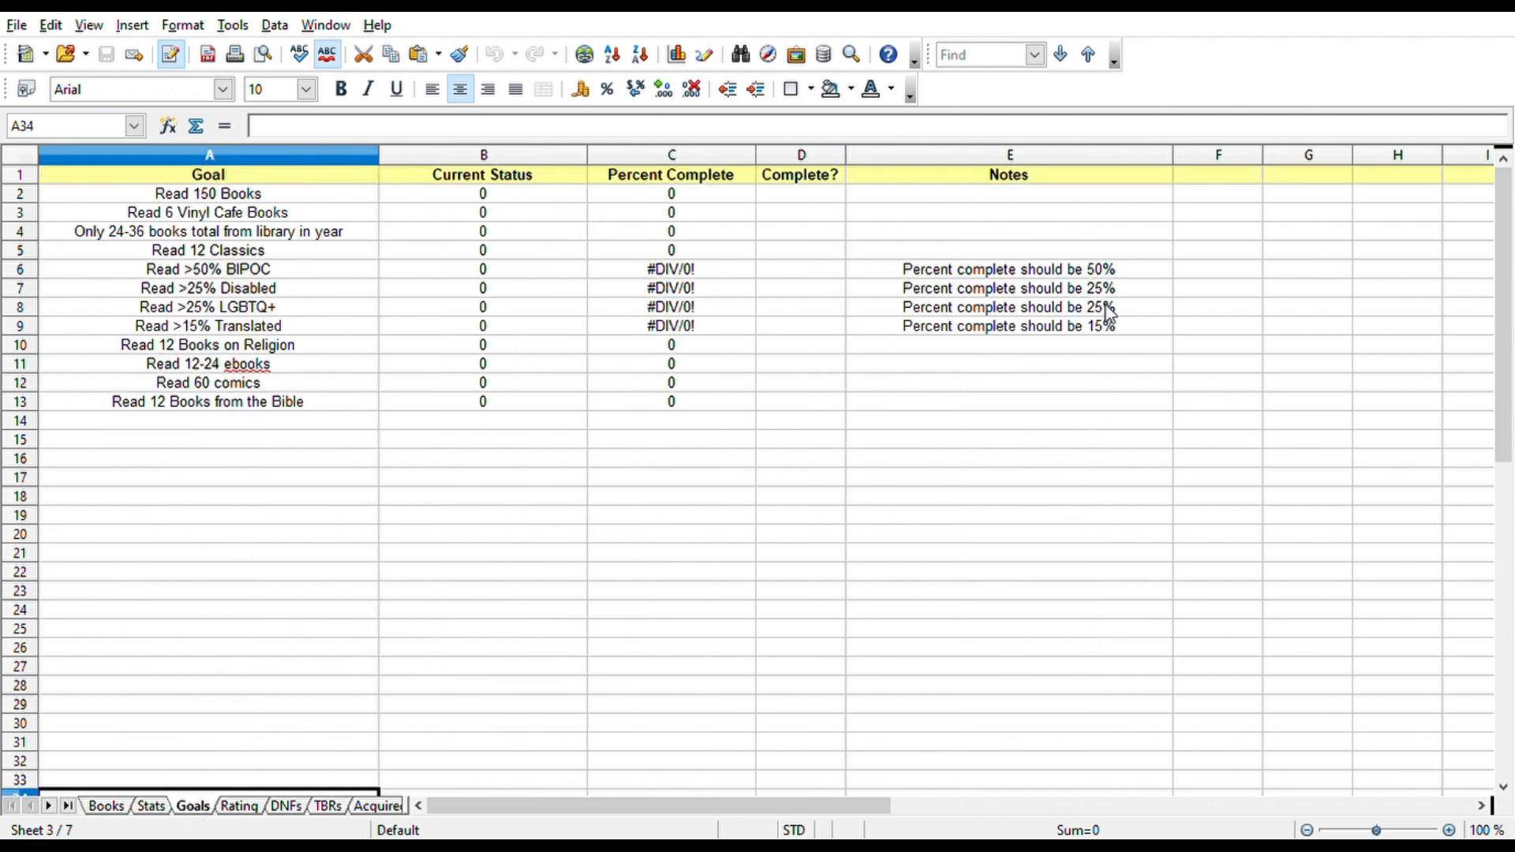
click(239, 201)
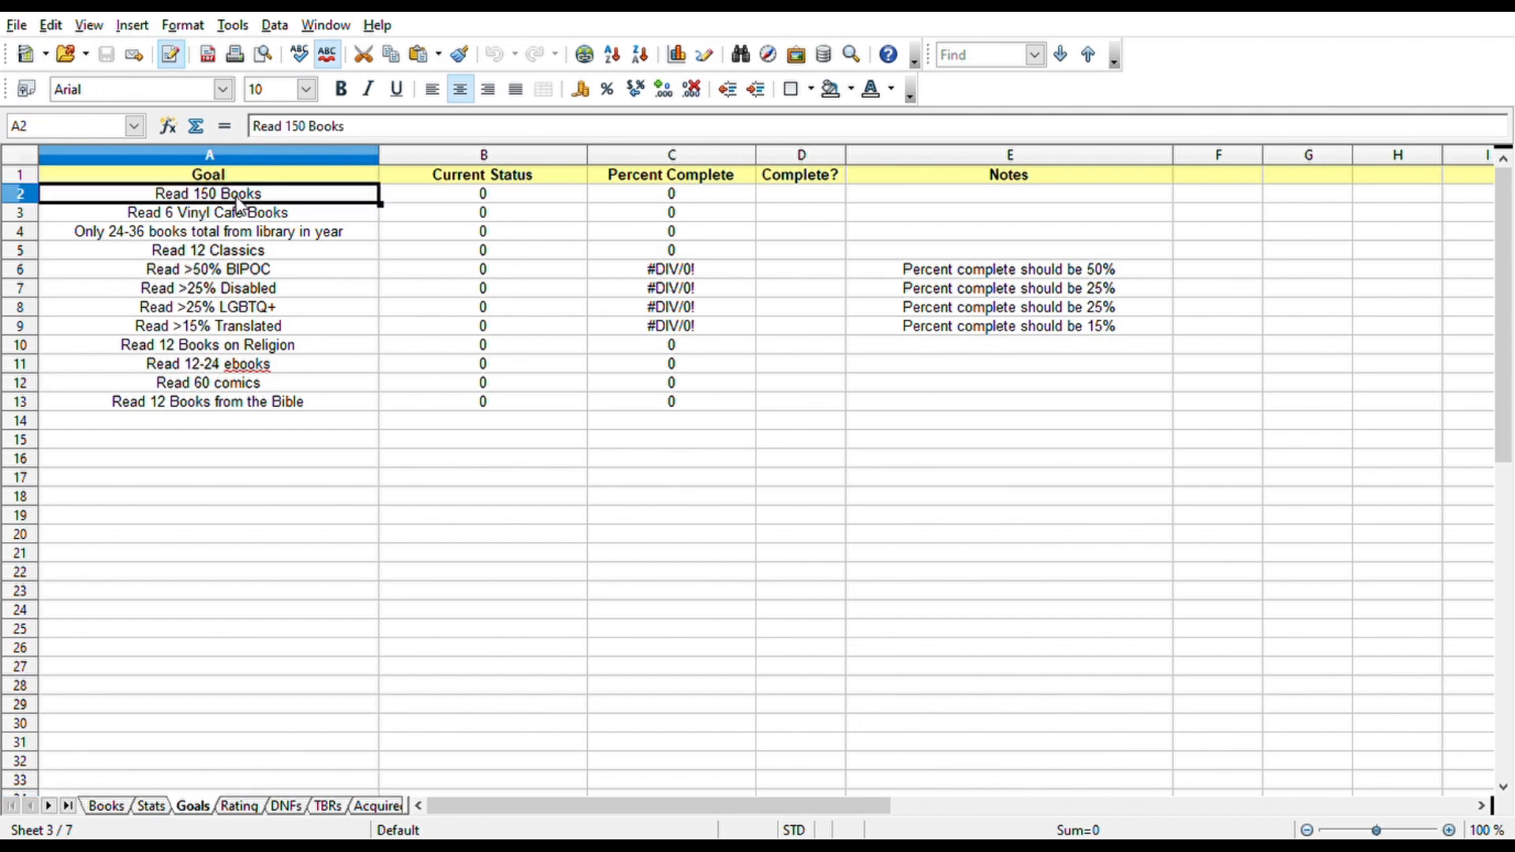
click(290, 220)
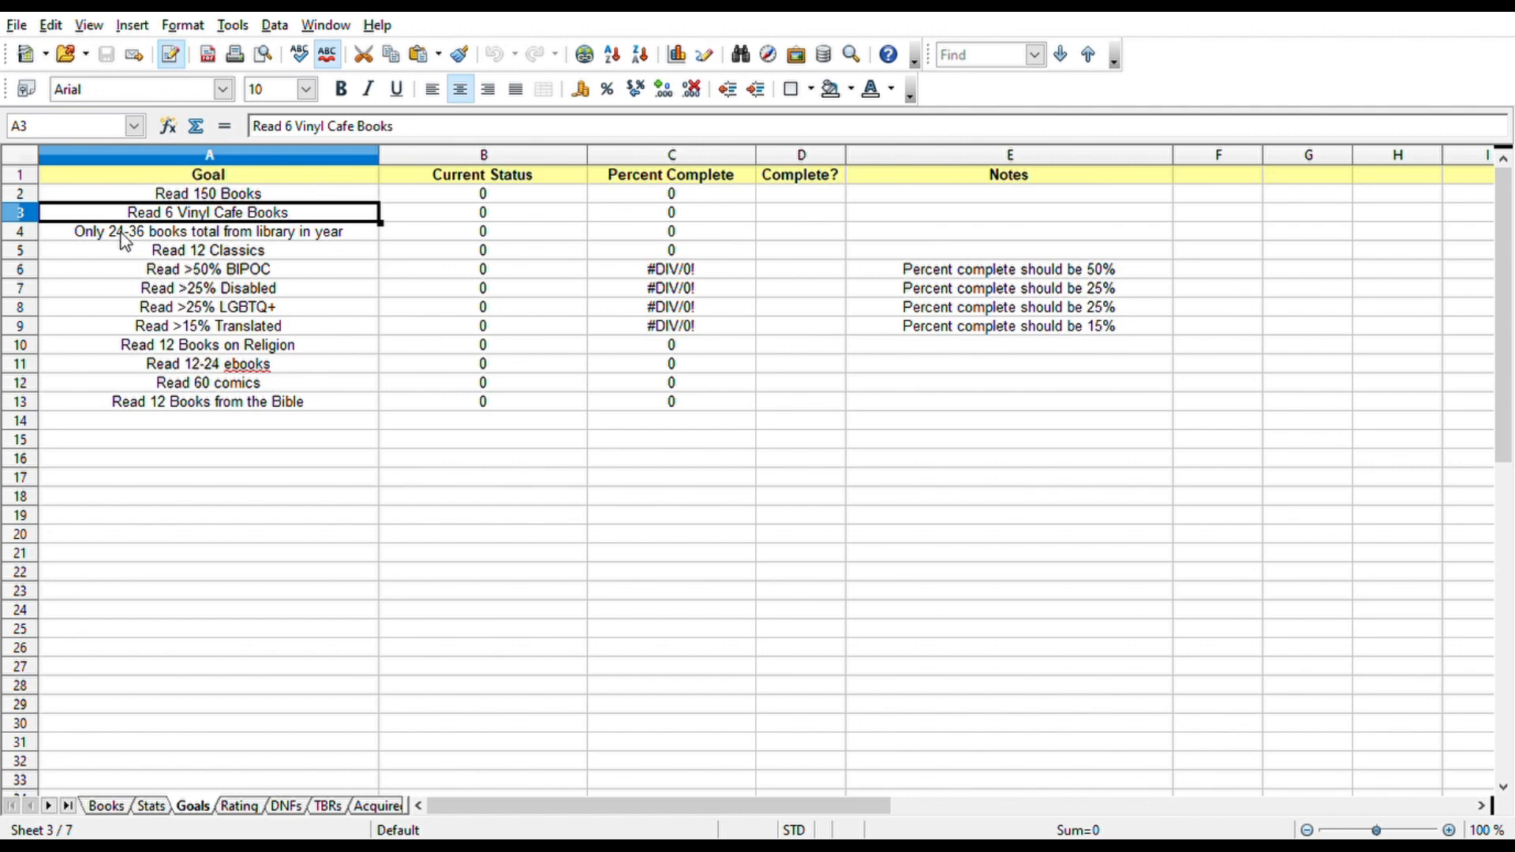
click(482, 275)
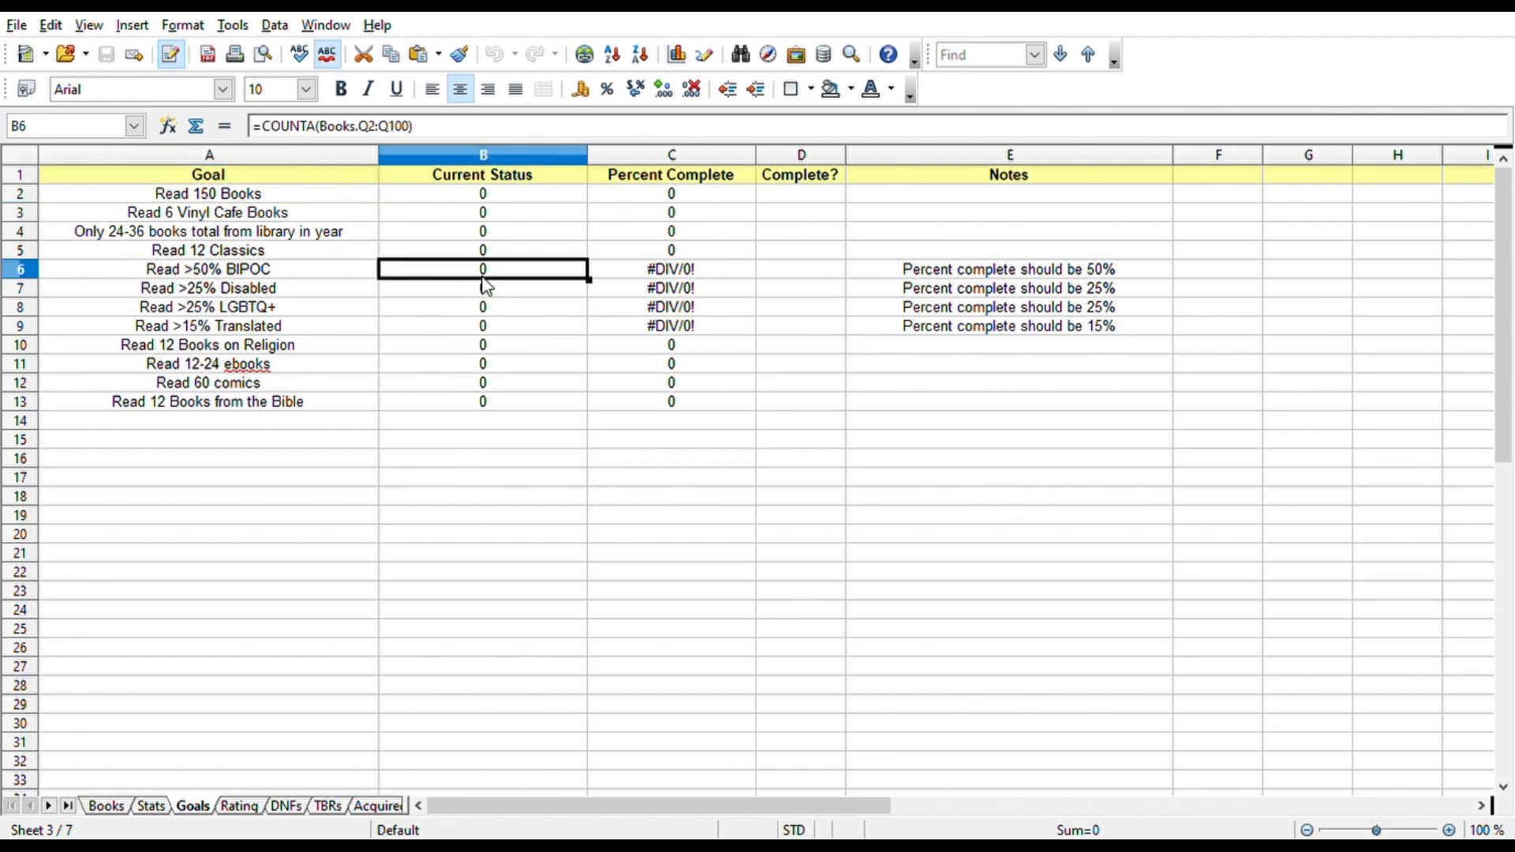
click(529, 250)
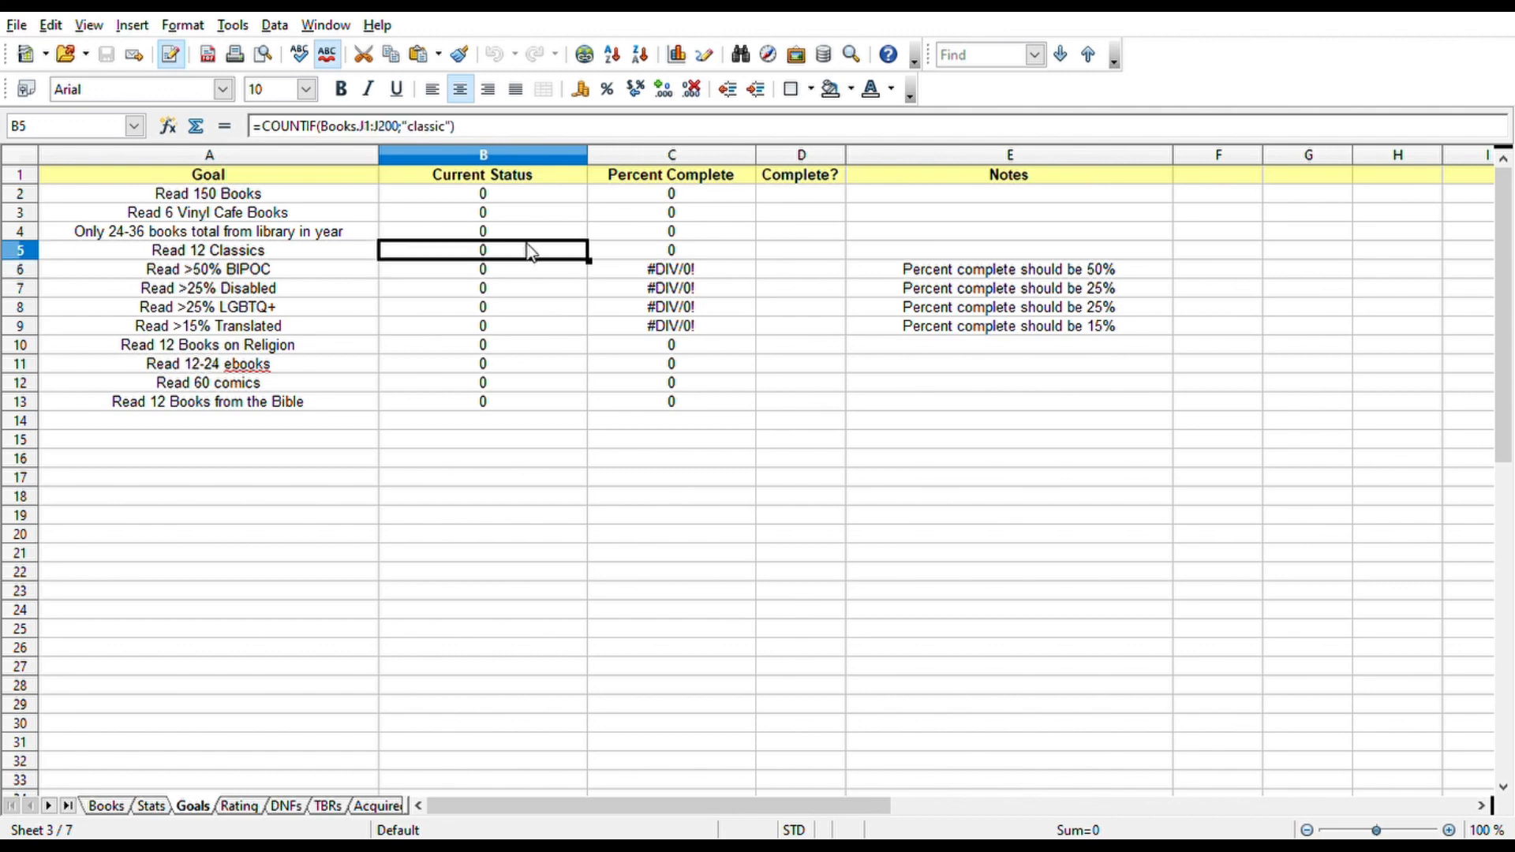
click(651, 254)
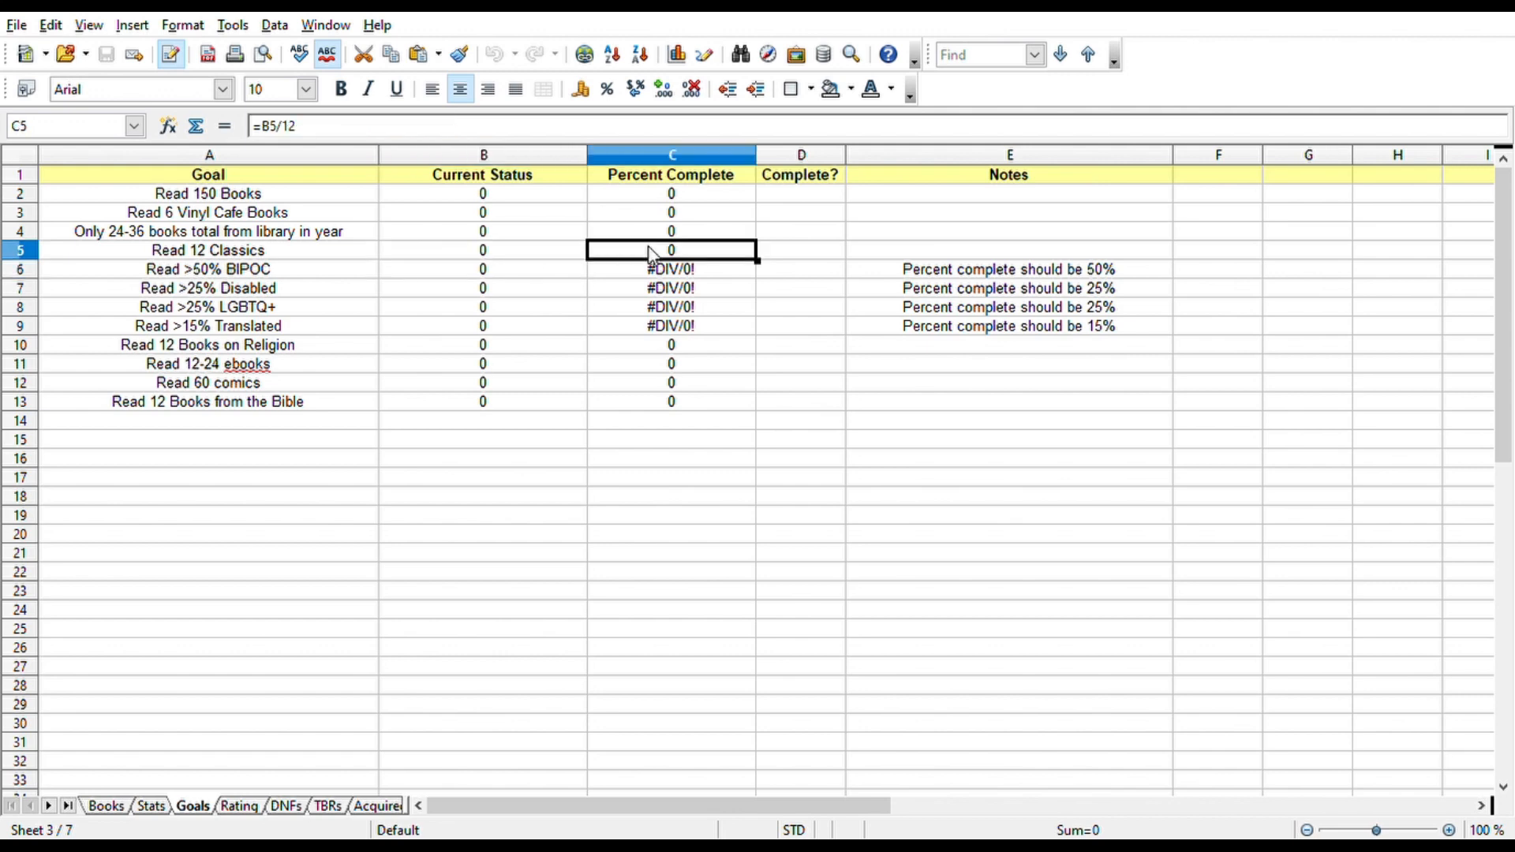
Examine the Goals sheet's entries for library books, Vinyl Cafe books and classics.
click(237, 231)
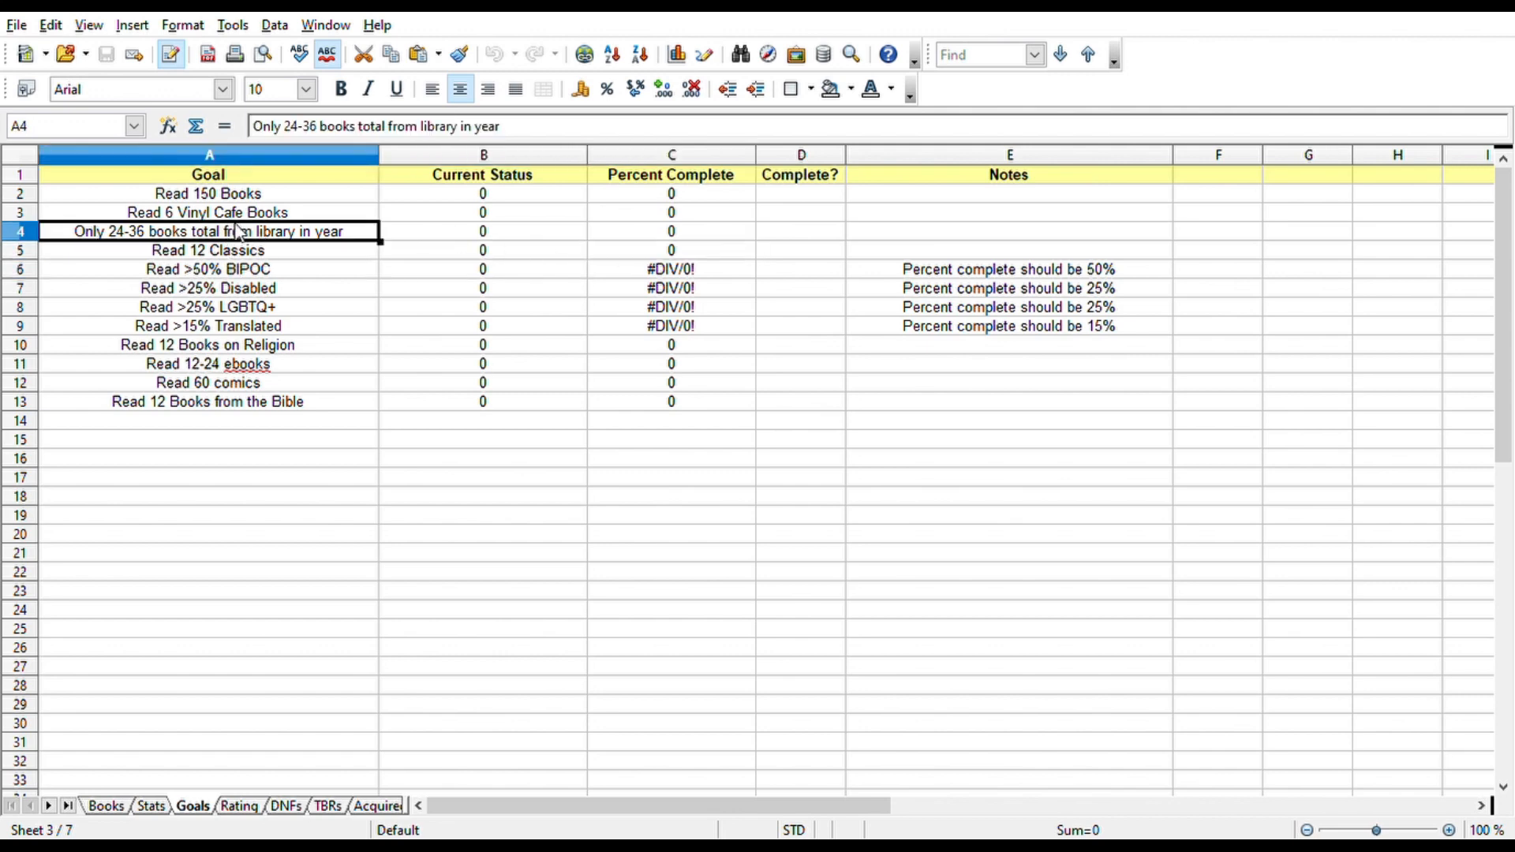
click(235, 219)
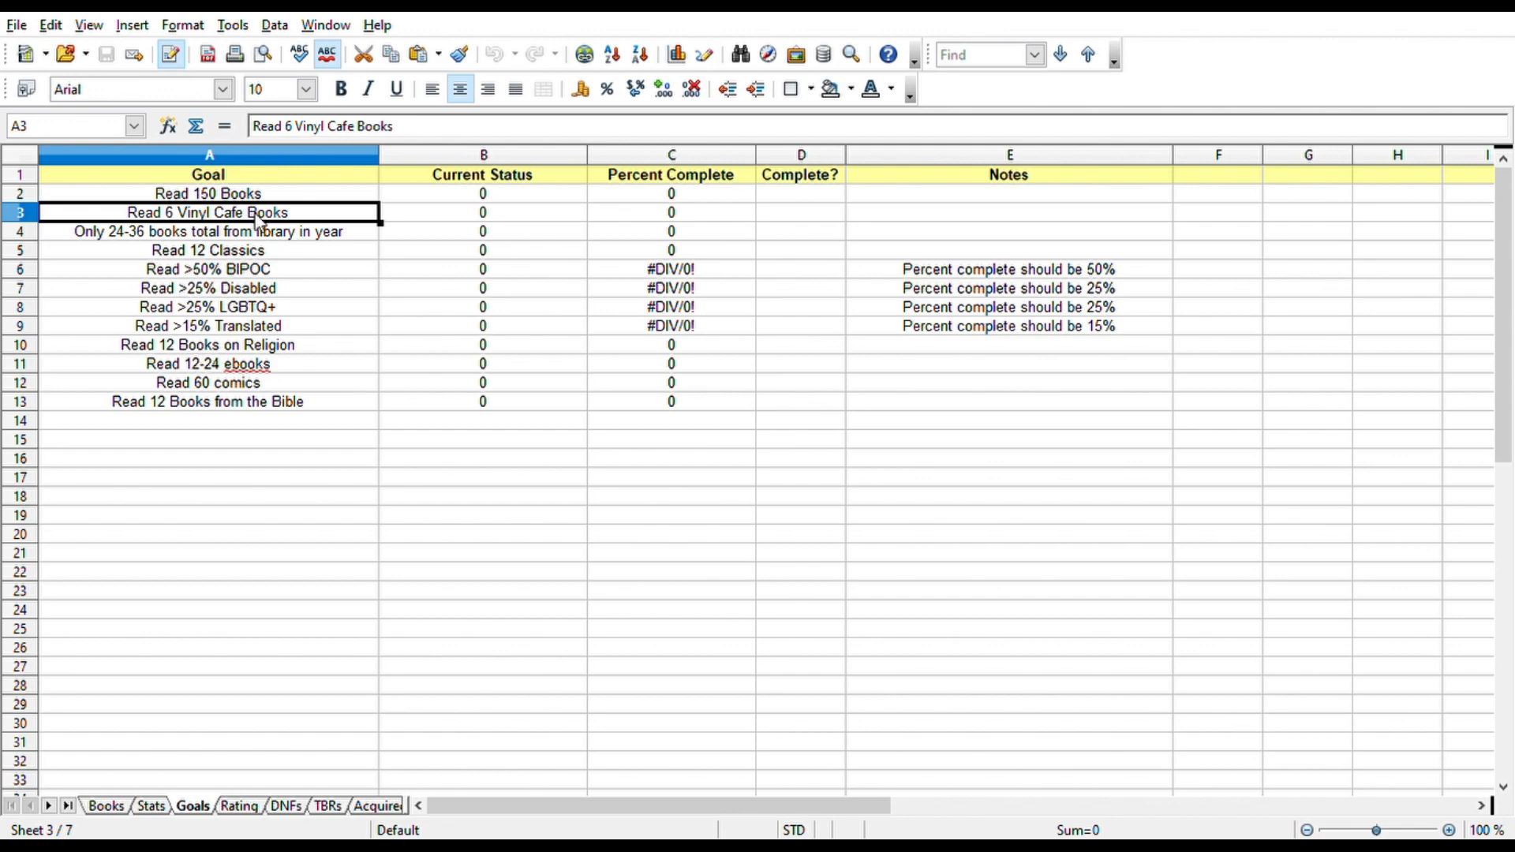
click(288, 237)
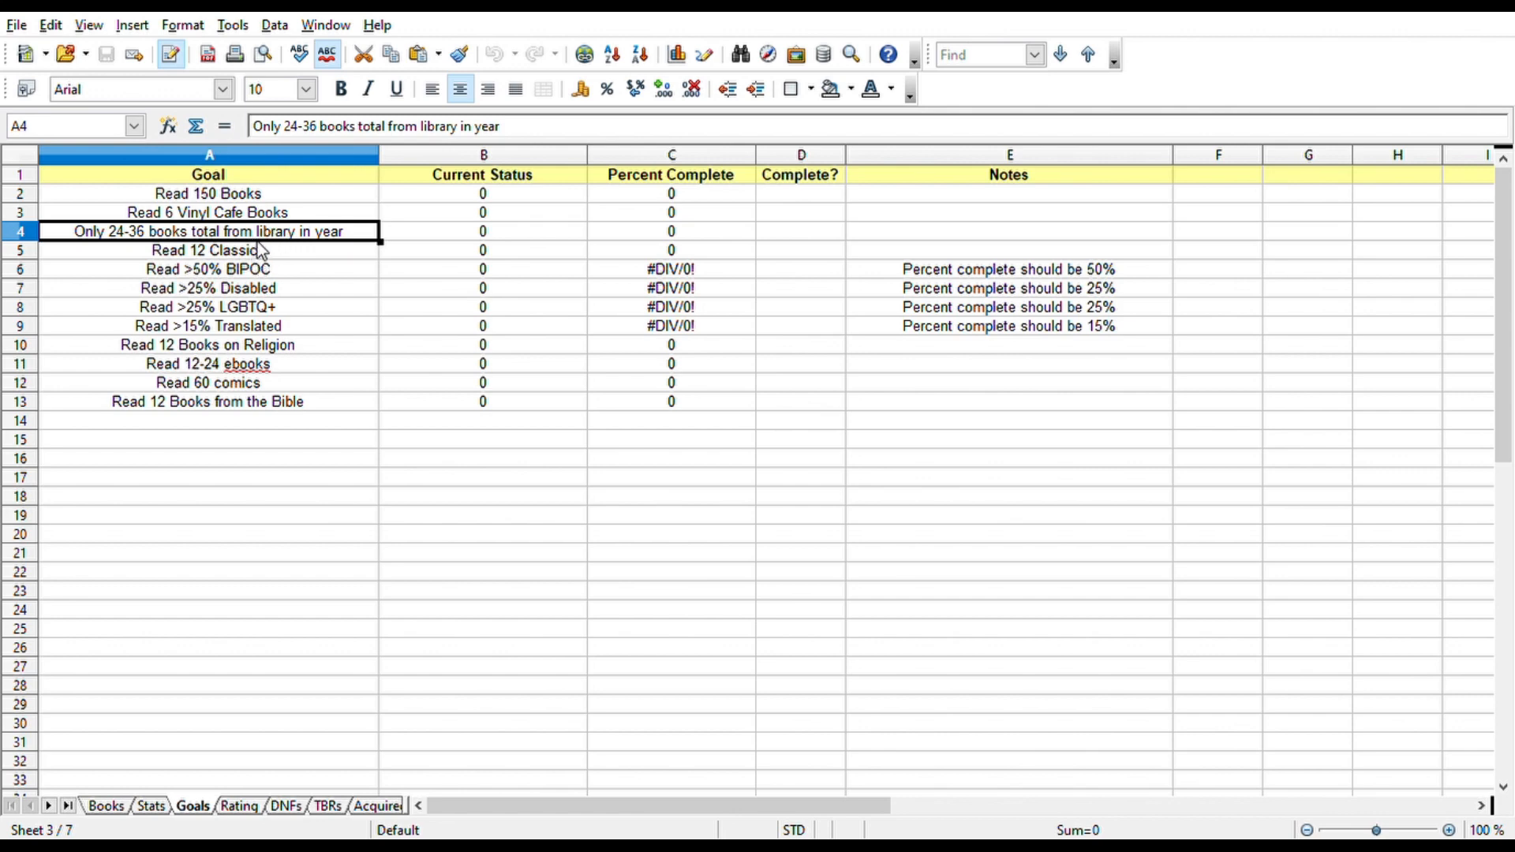
click(275, 253)
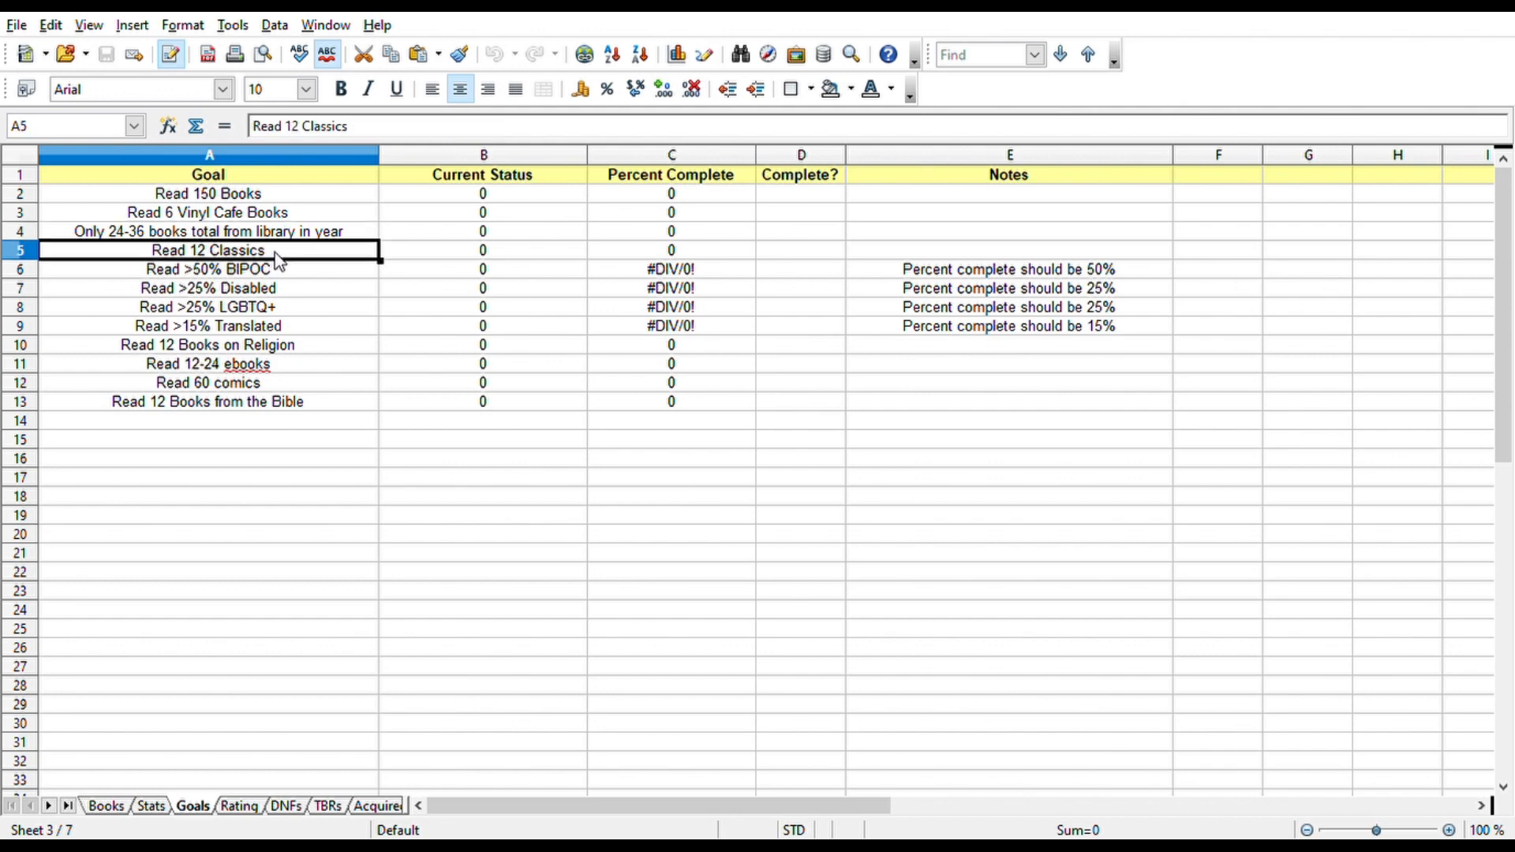
Inspect the BIPOC goal's percent-complete formula and the current-status formulas for the BIPOC, Disabled, LGBTQ+ and Translated goals.
key(Down)
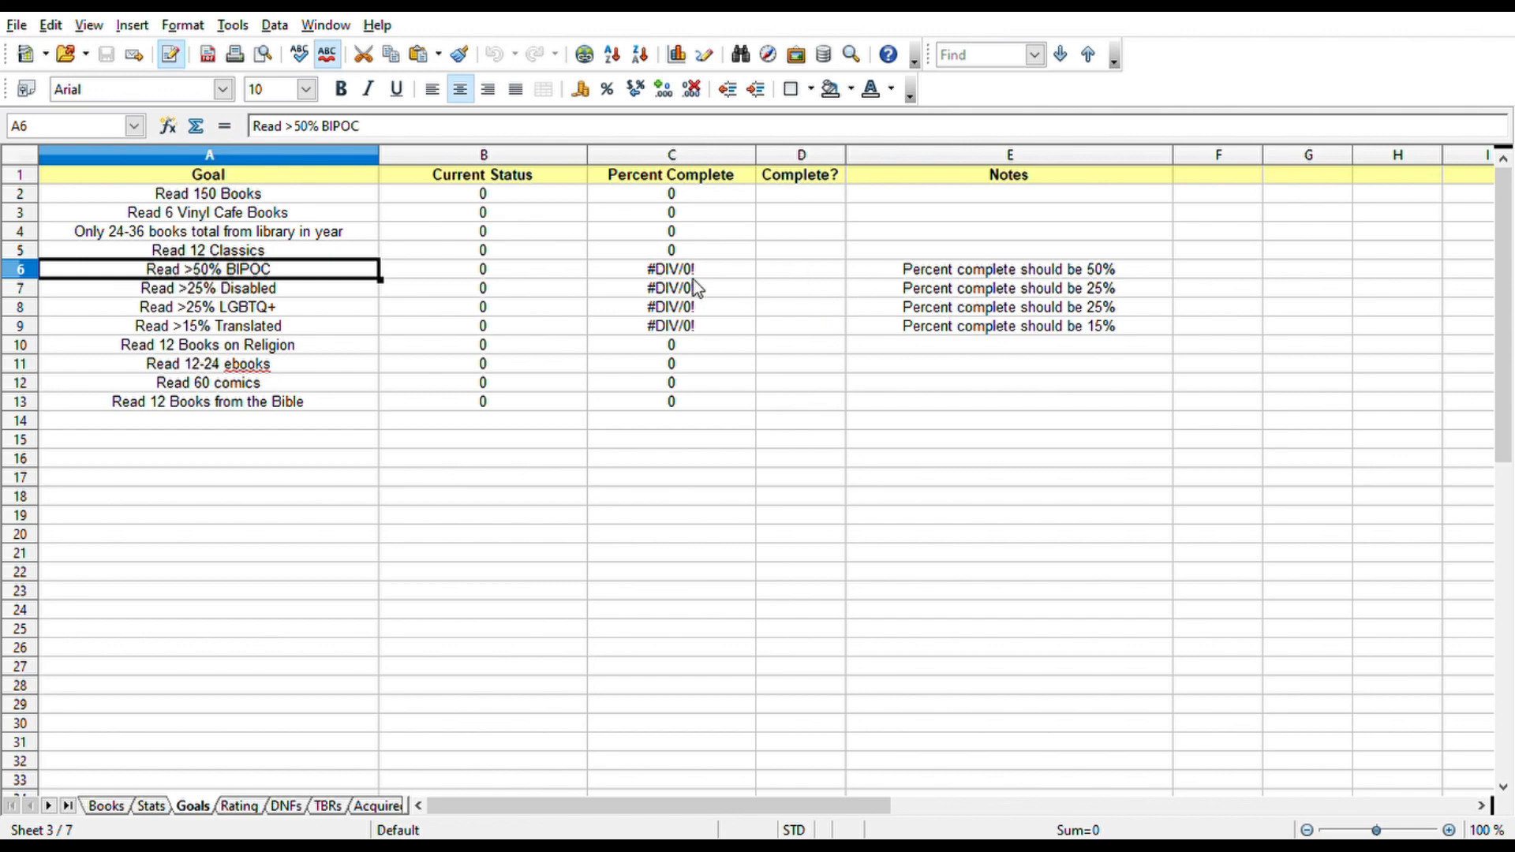
click(680, 276)
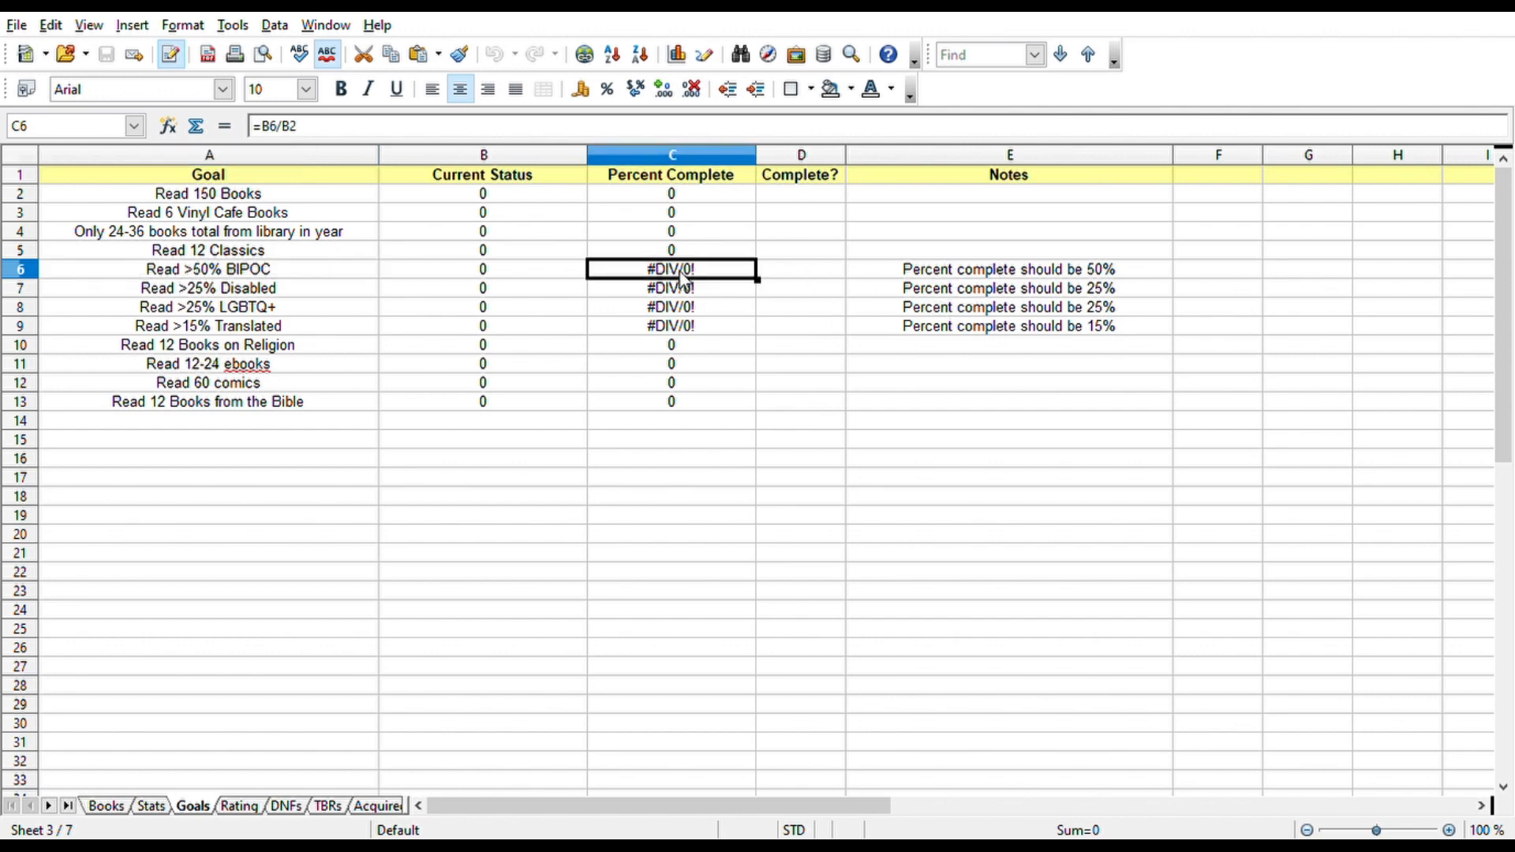
click(480, 280)
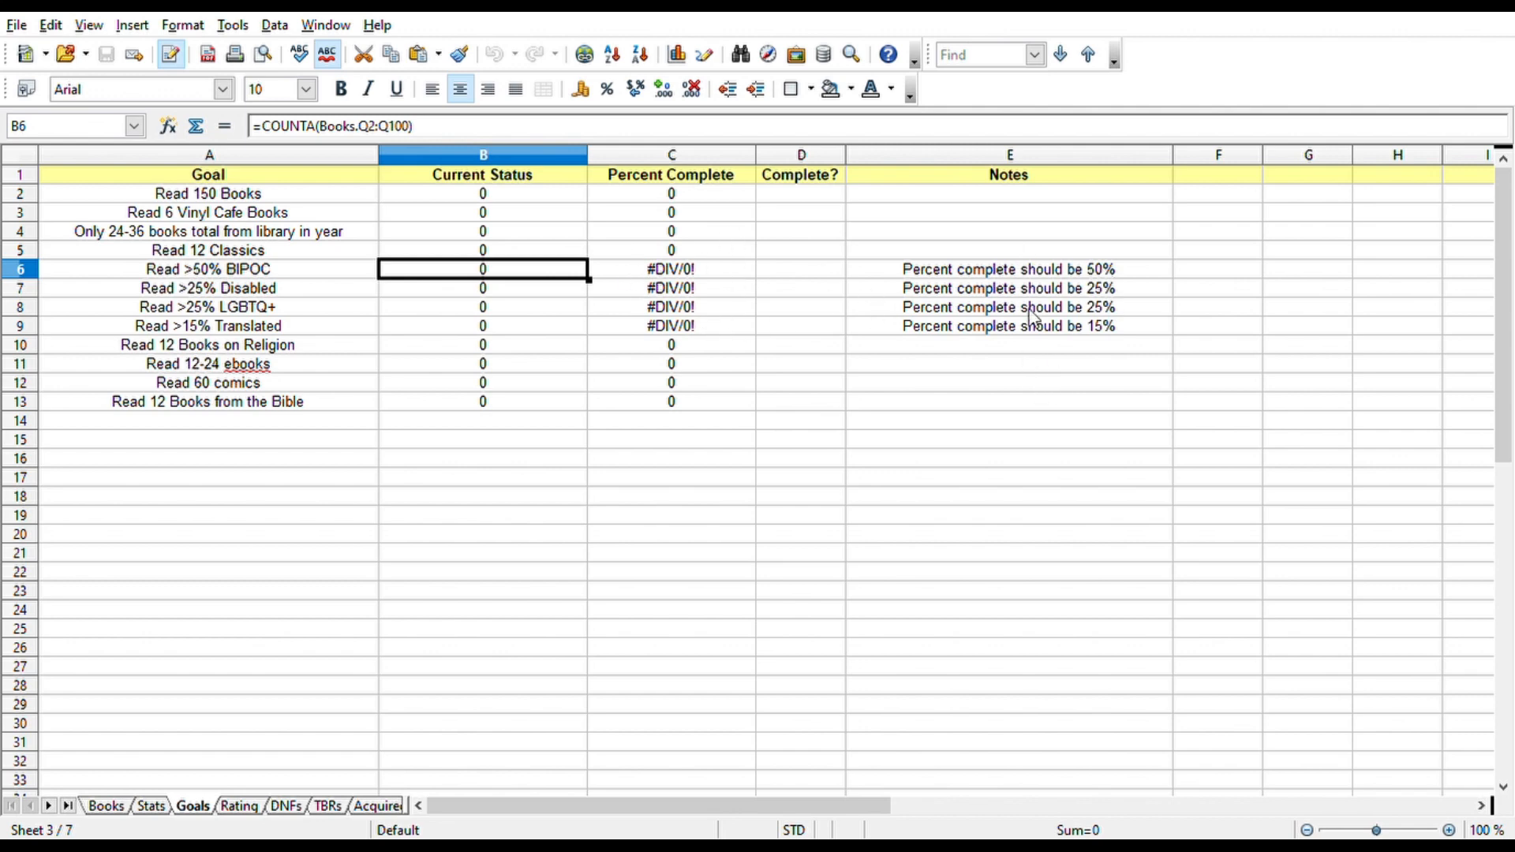
click(495, 290)
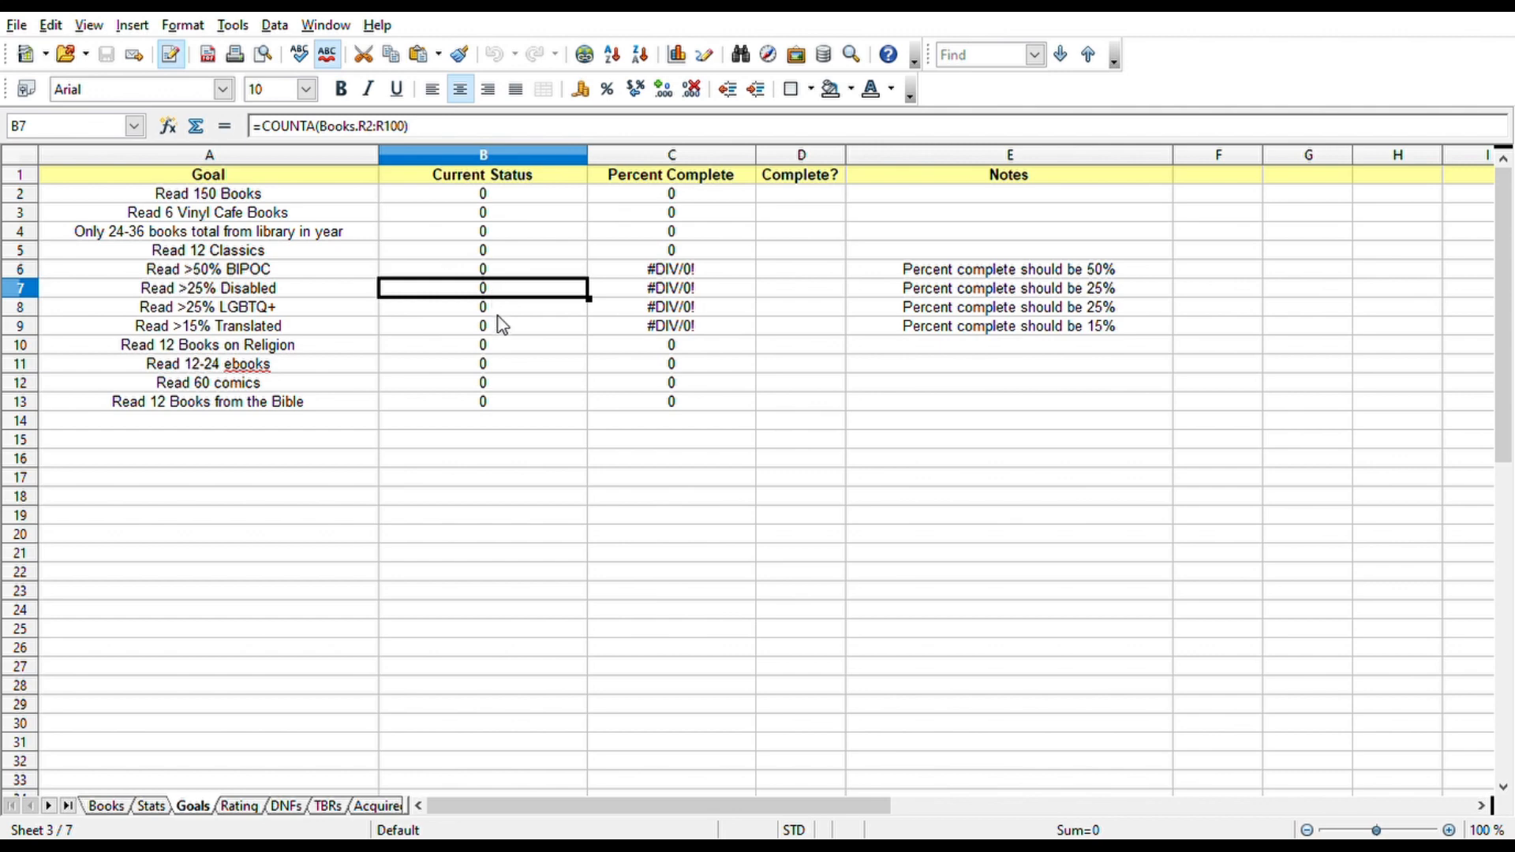
key(Down)
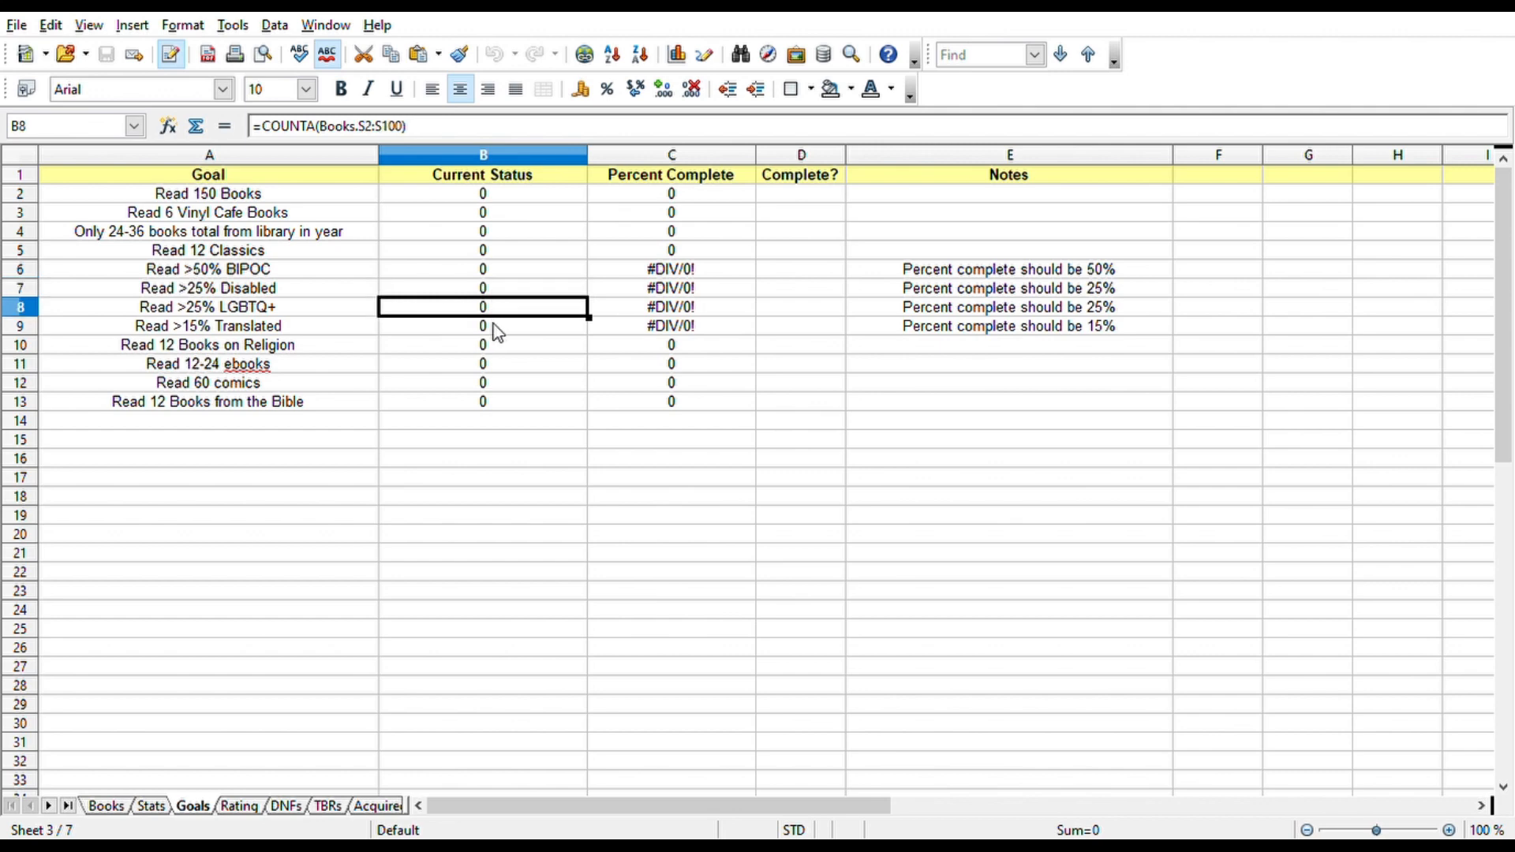
click(484, 331)
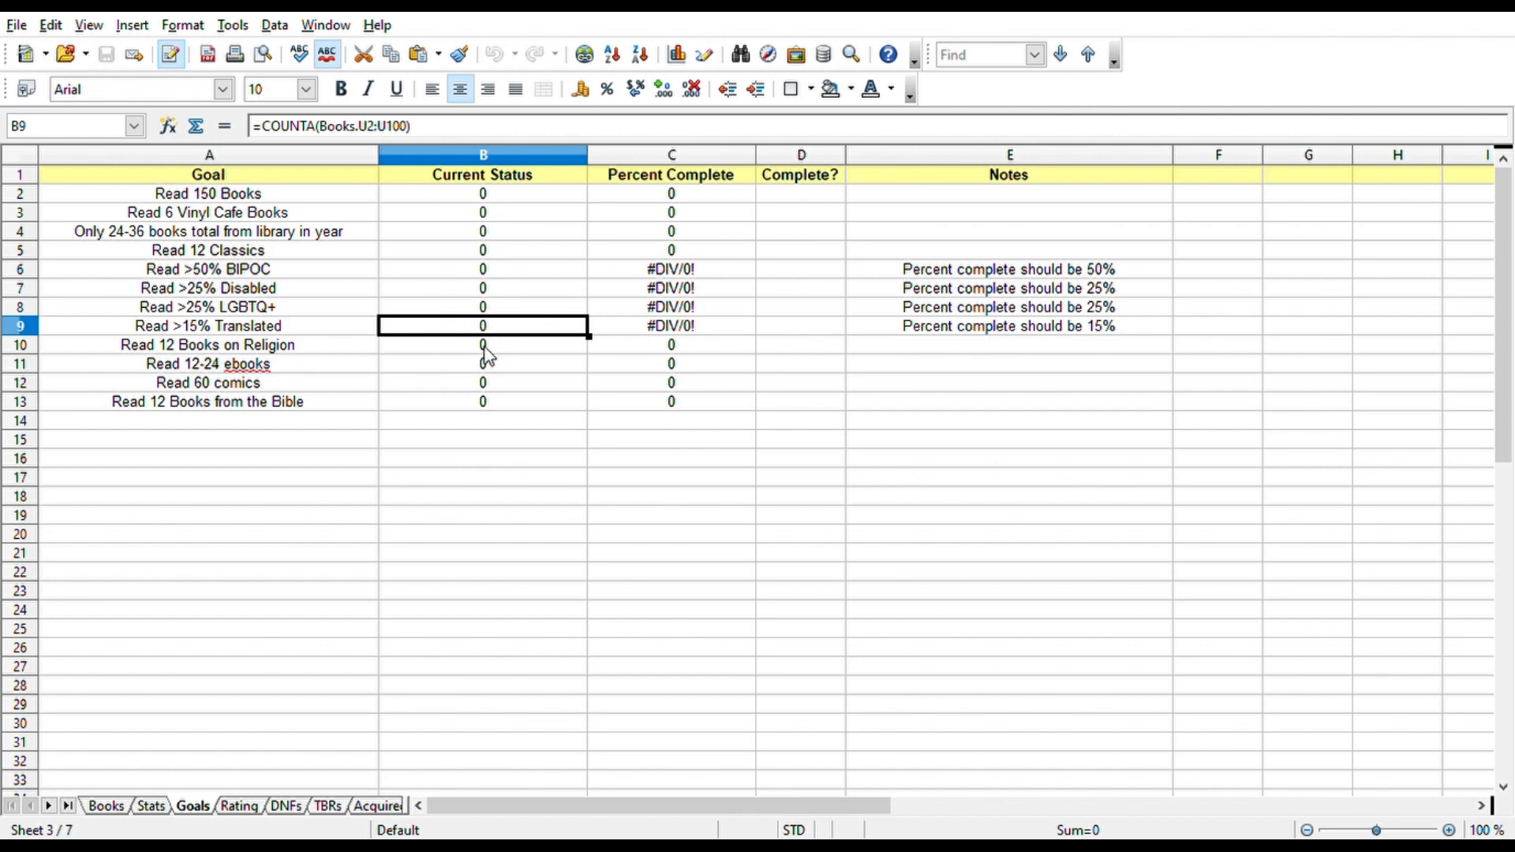
Inspect the current-status formulas for the Religion, ebooks, comics and Bible goals, plus the ebooks goal's percent-complete formula.
click(488, 357)
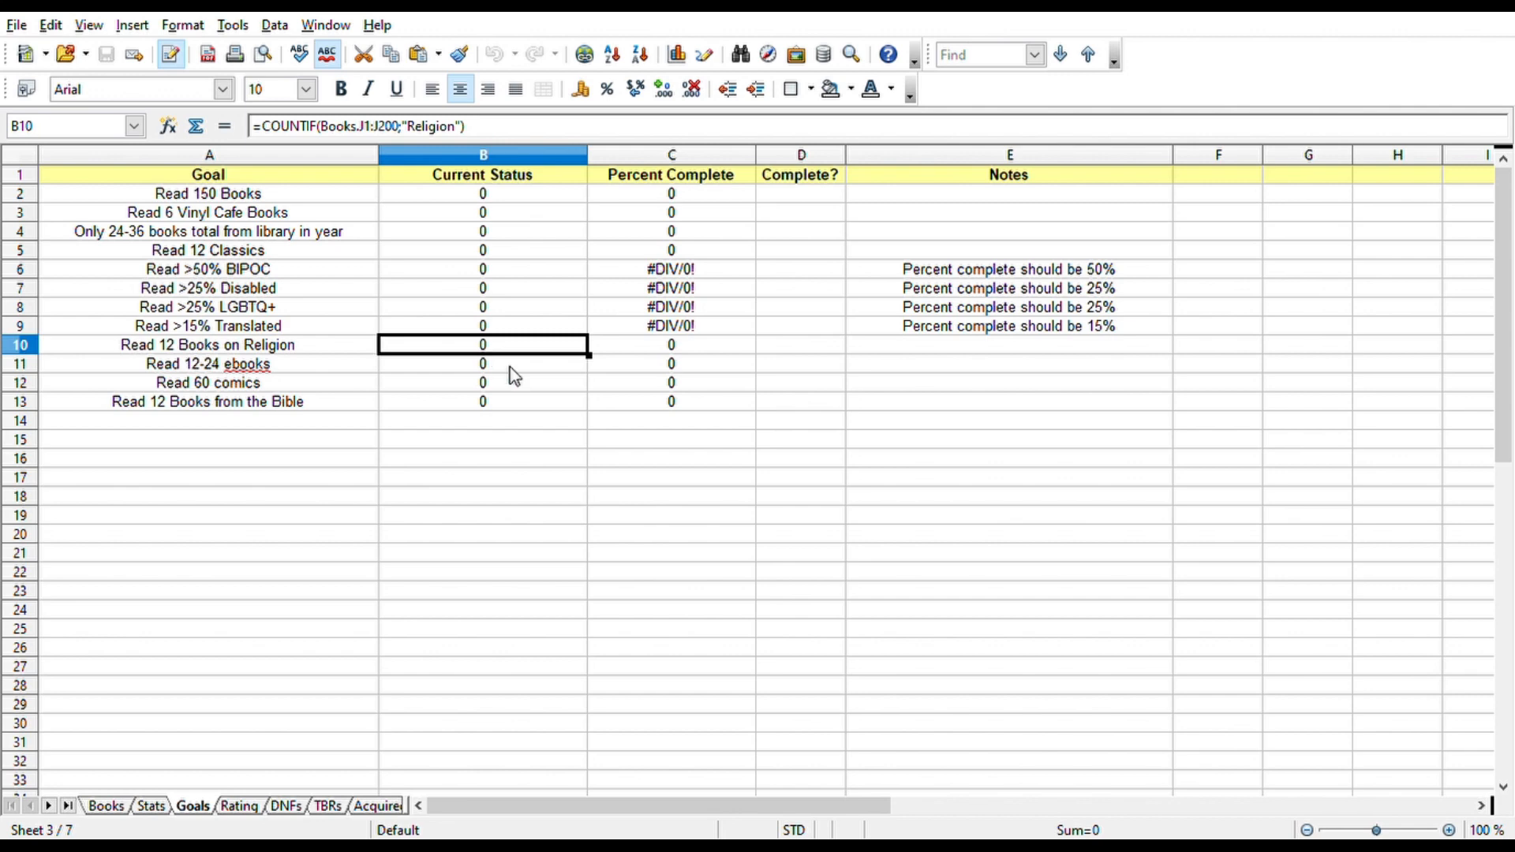
click(510, 366)
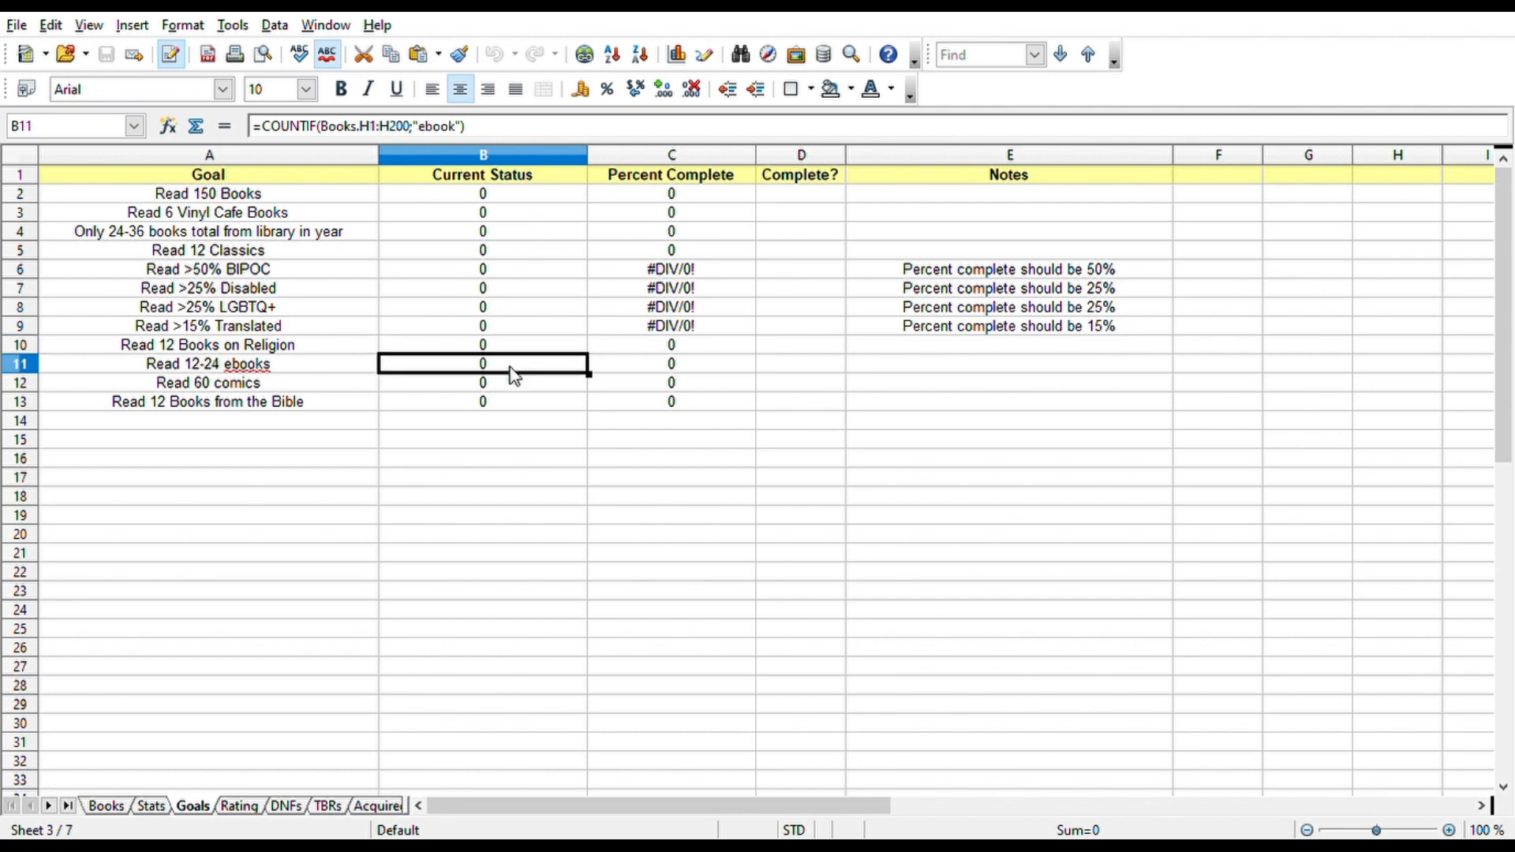
click(674, 375)
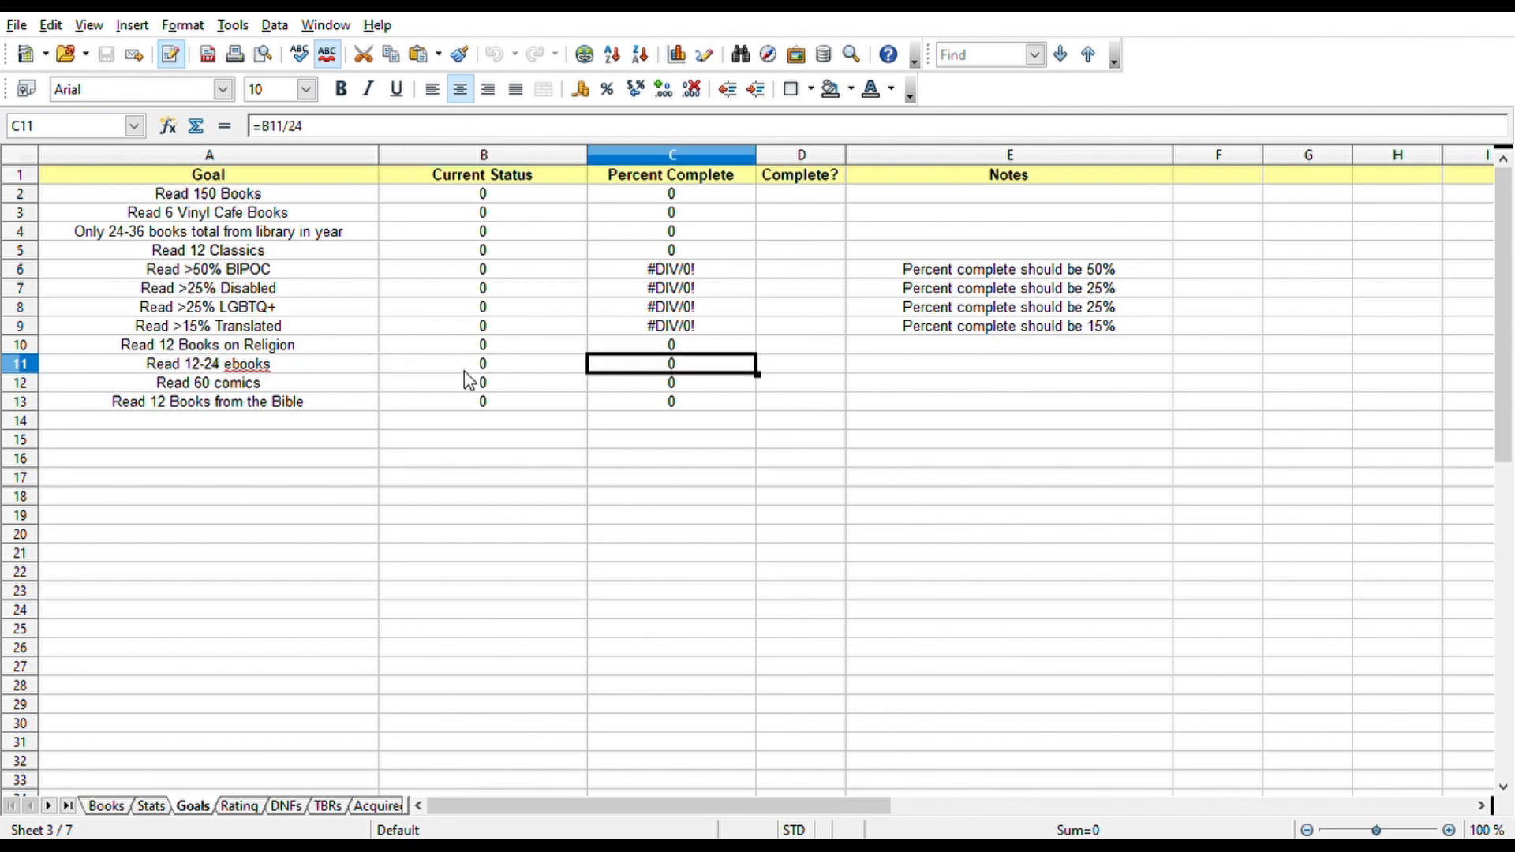
click(504, 388)
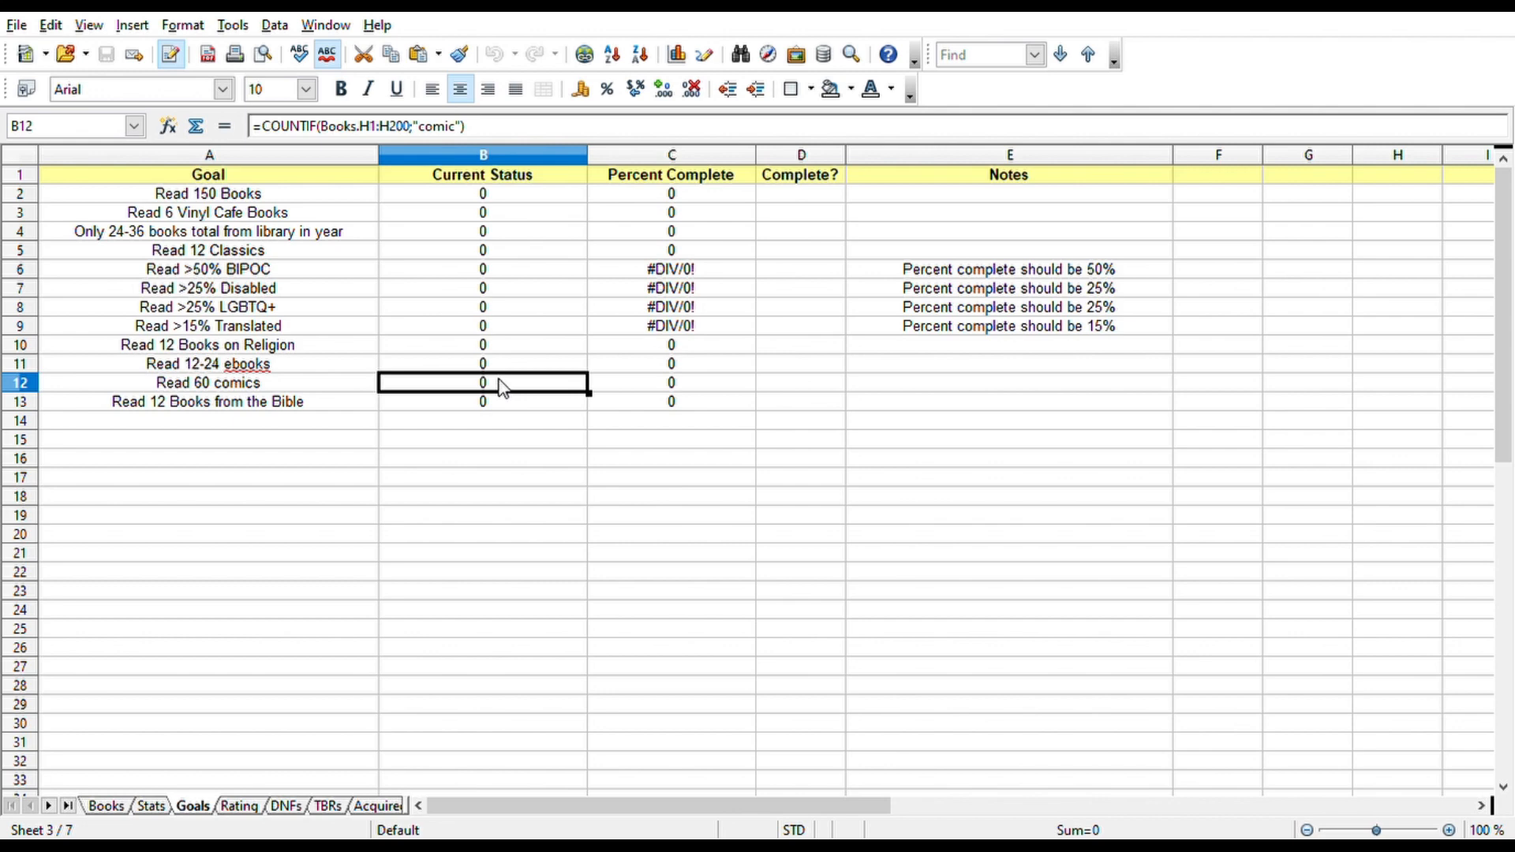
click(500, 408)
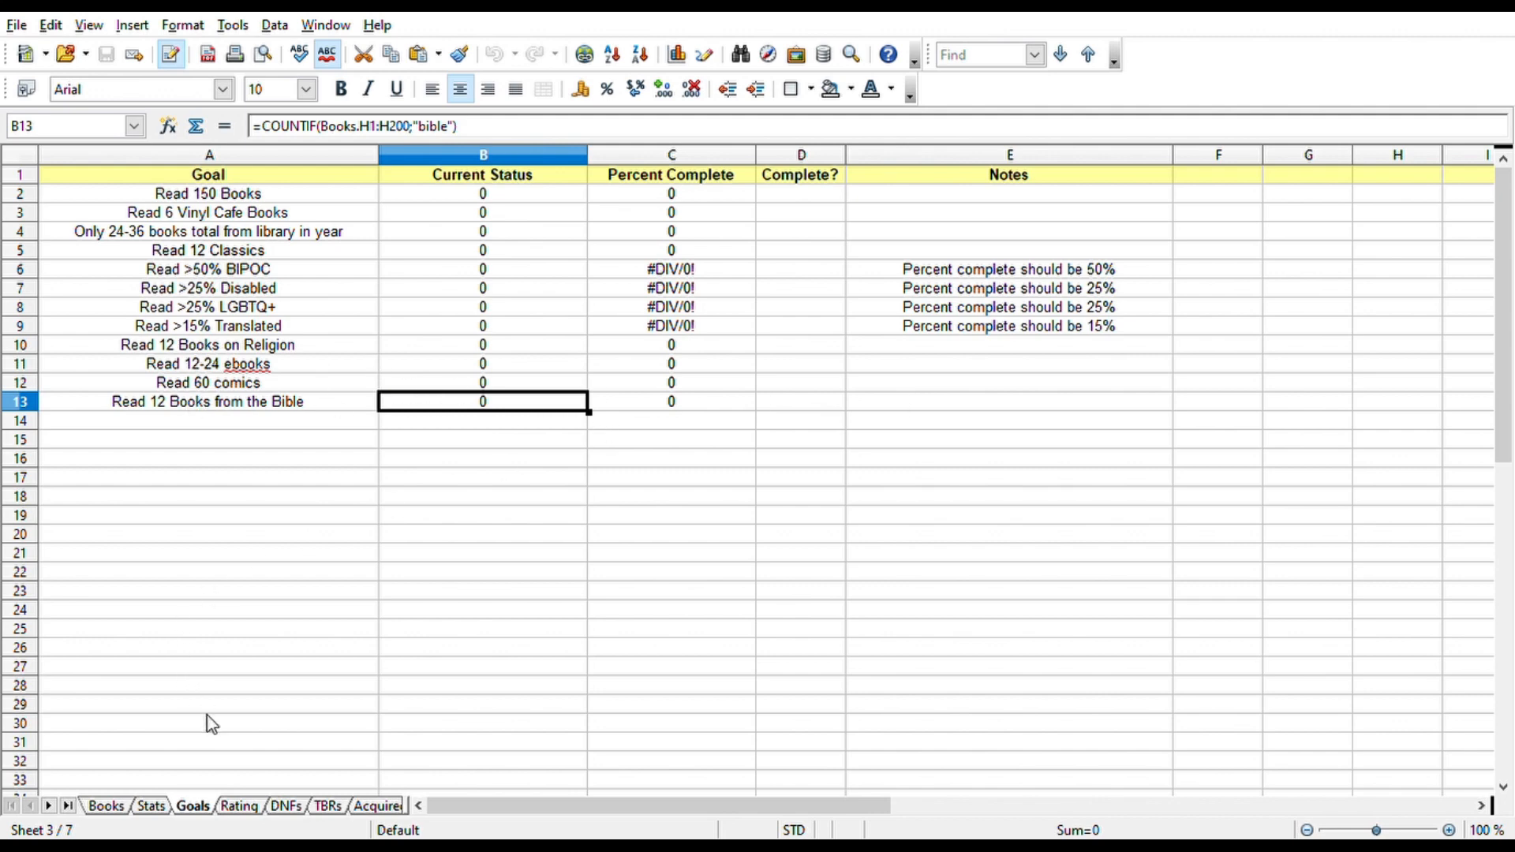
Inspect the Rating sheet's averaging formulas in column I at rows 2, 6, 13 and 30.
click(239, 805)
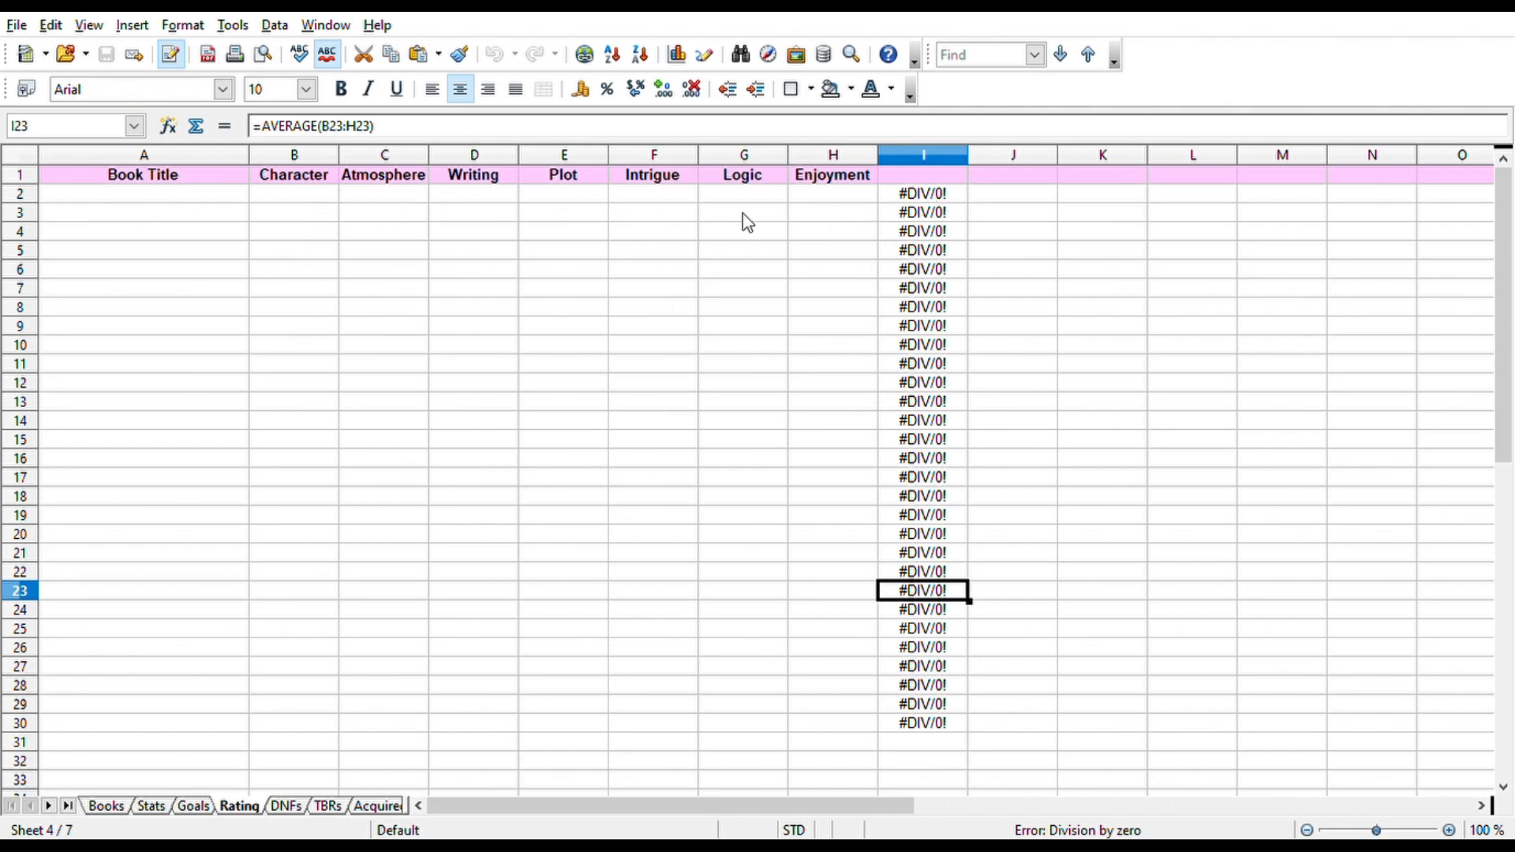
click(926, 200)
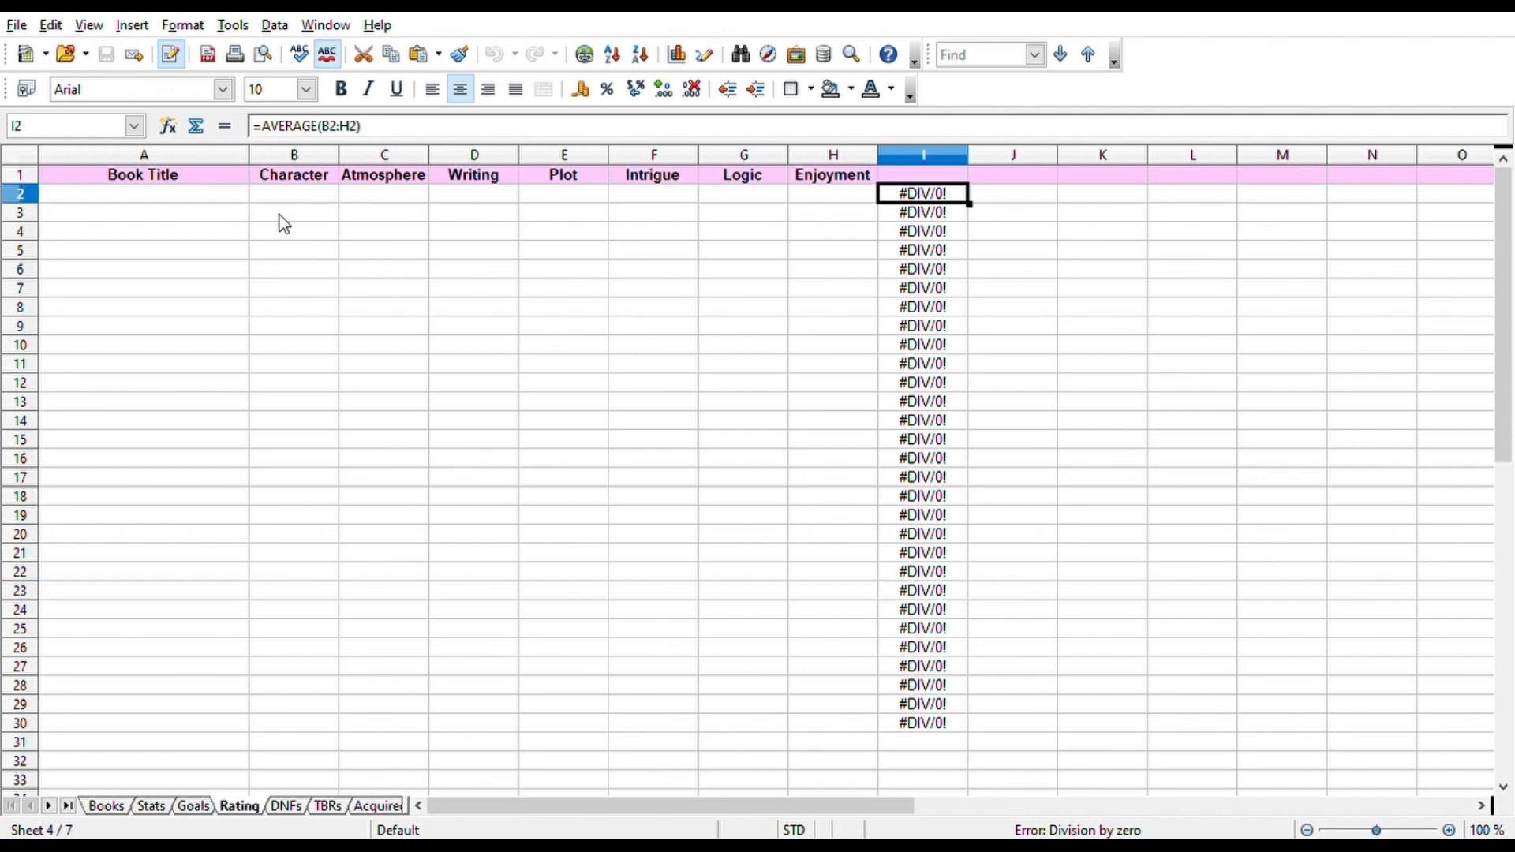
click(926, 269)
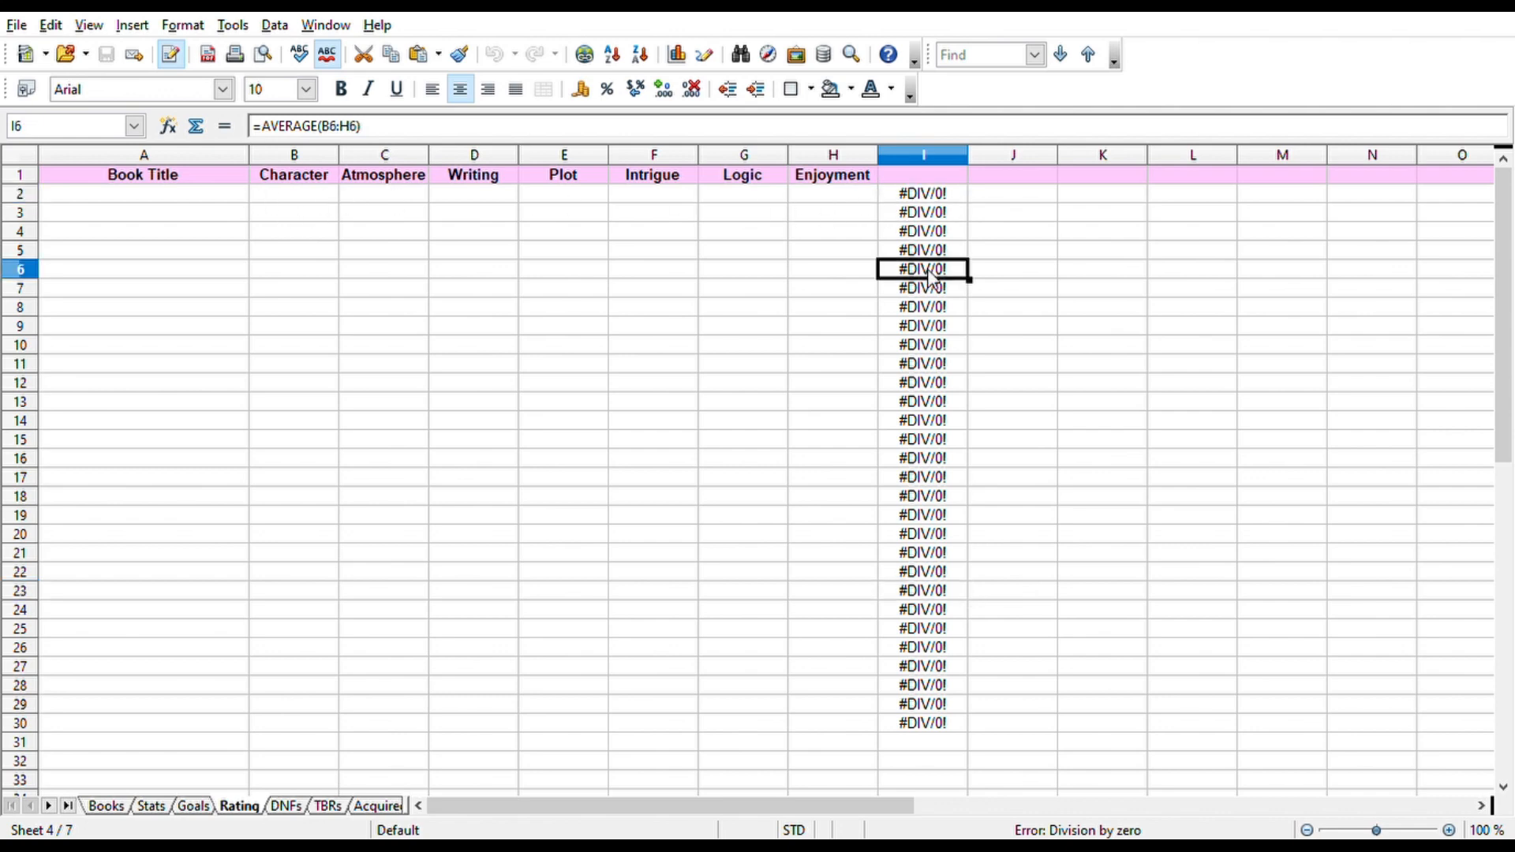
click(939, 404)
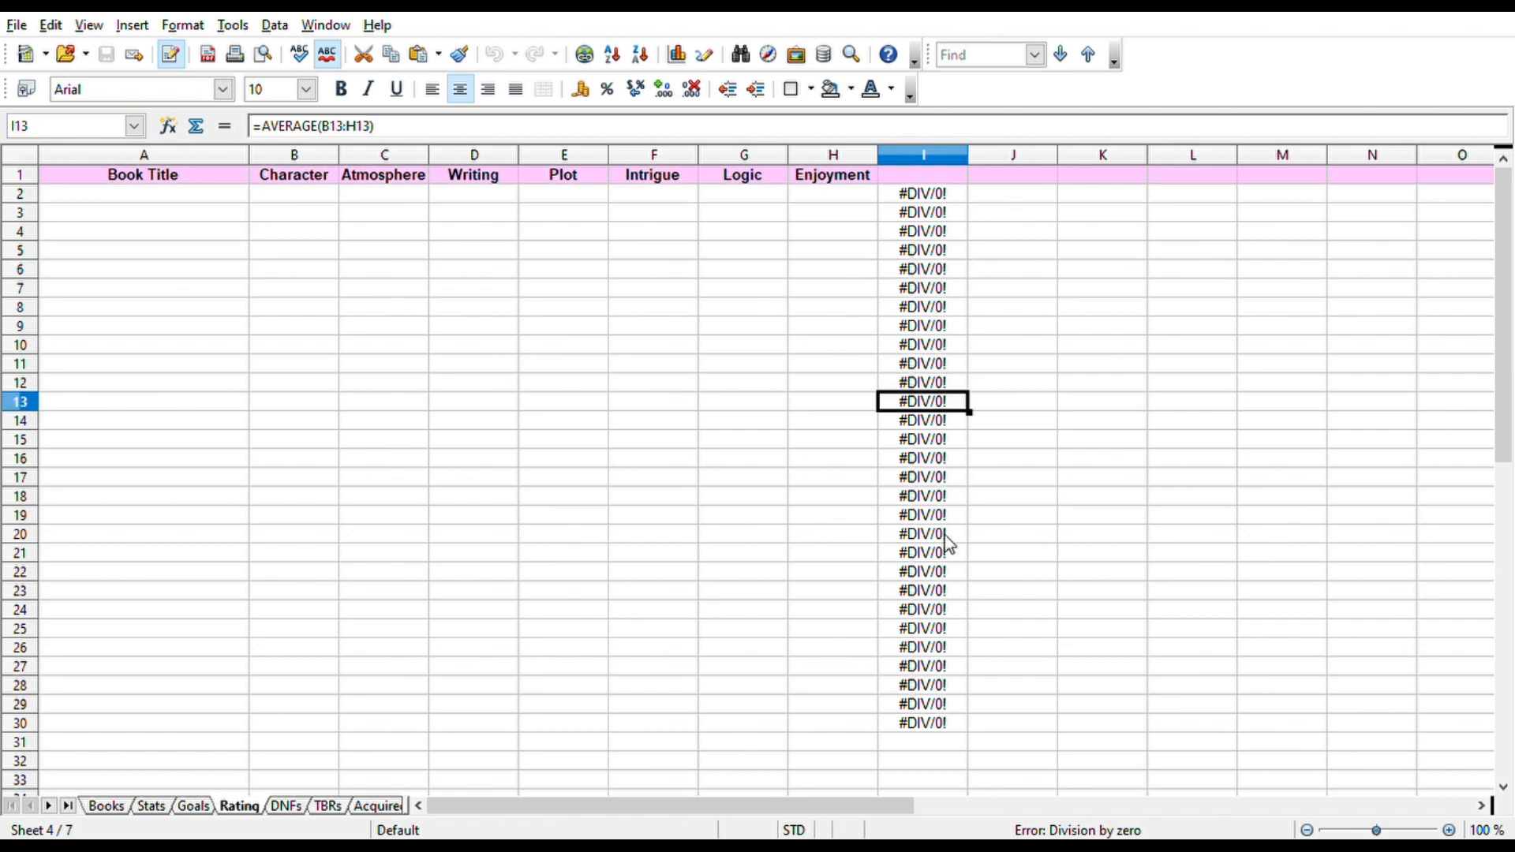
click(940, 721)
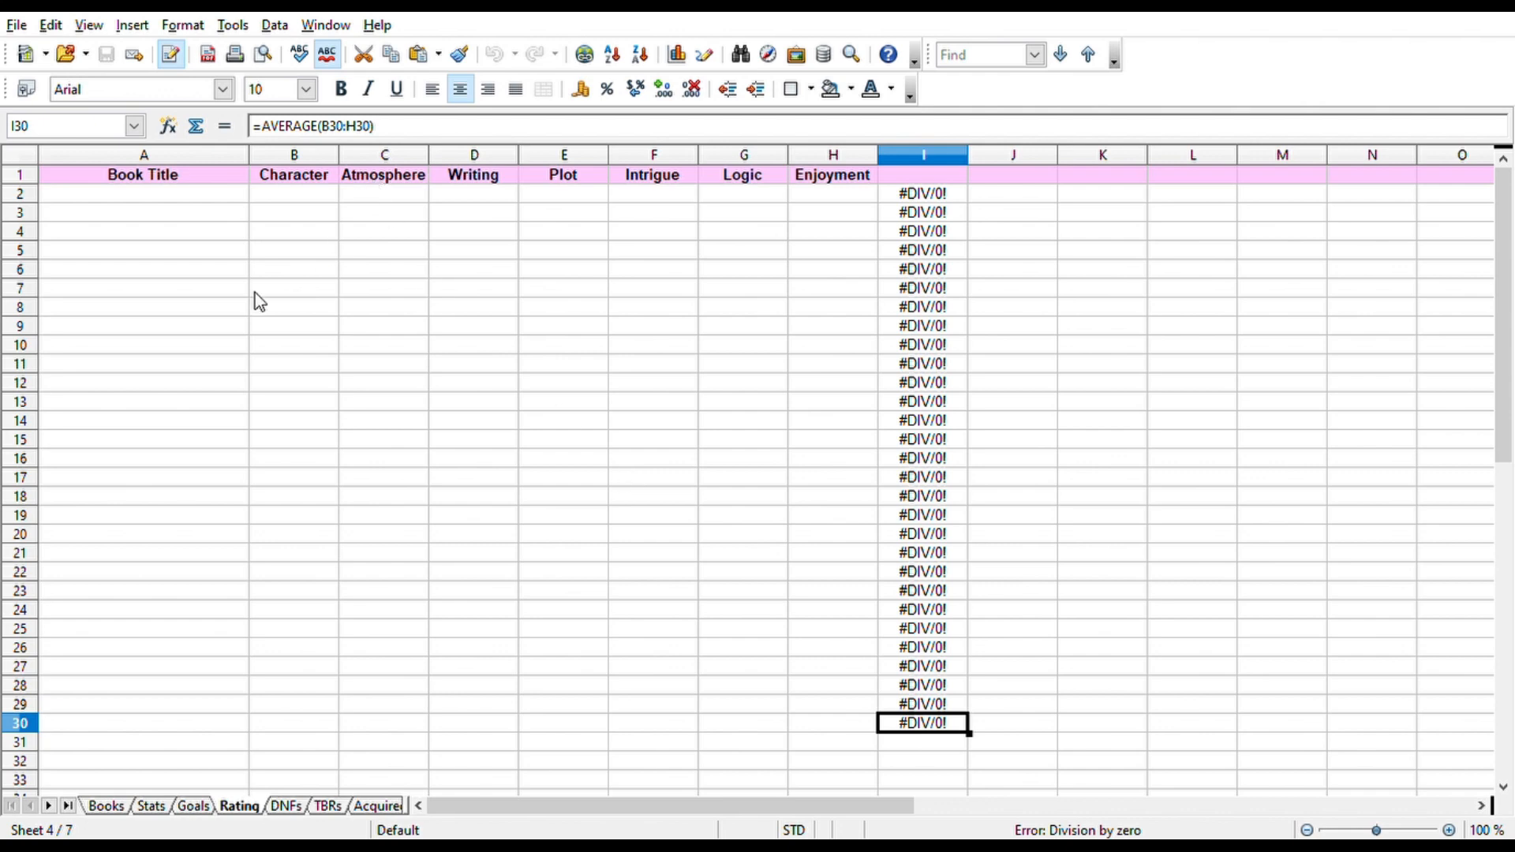
Review the DNFs sheet's Book Title, Author, Pgs Read and Soft/Hard columns.
click(286, 805)
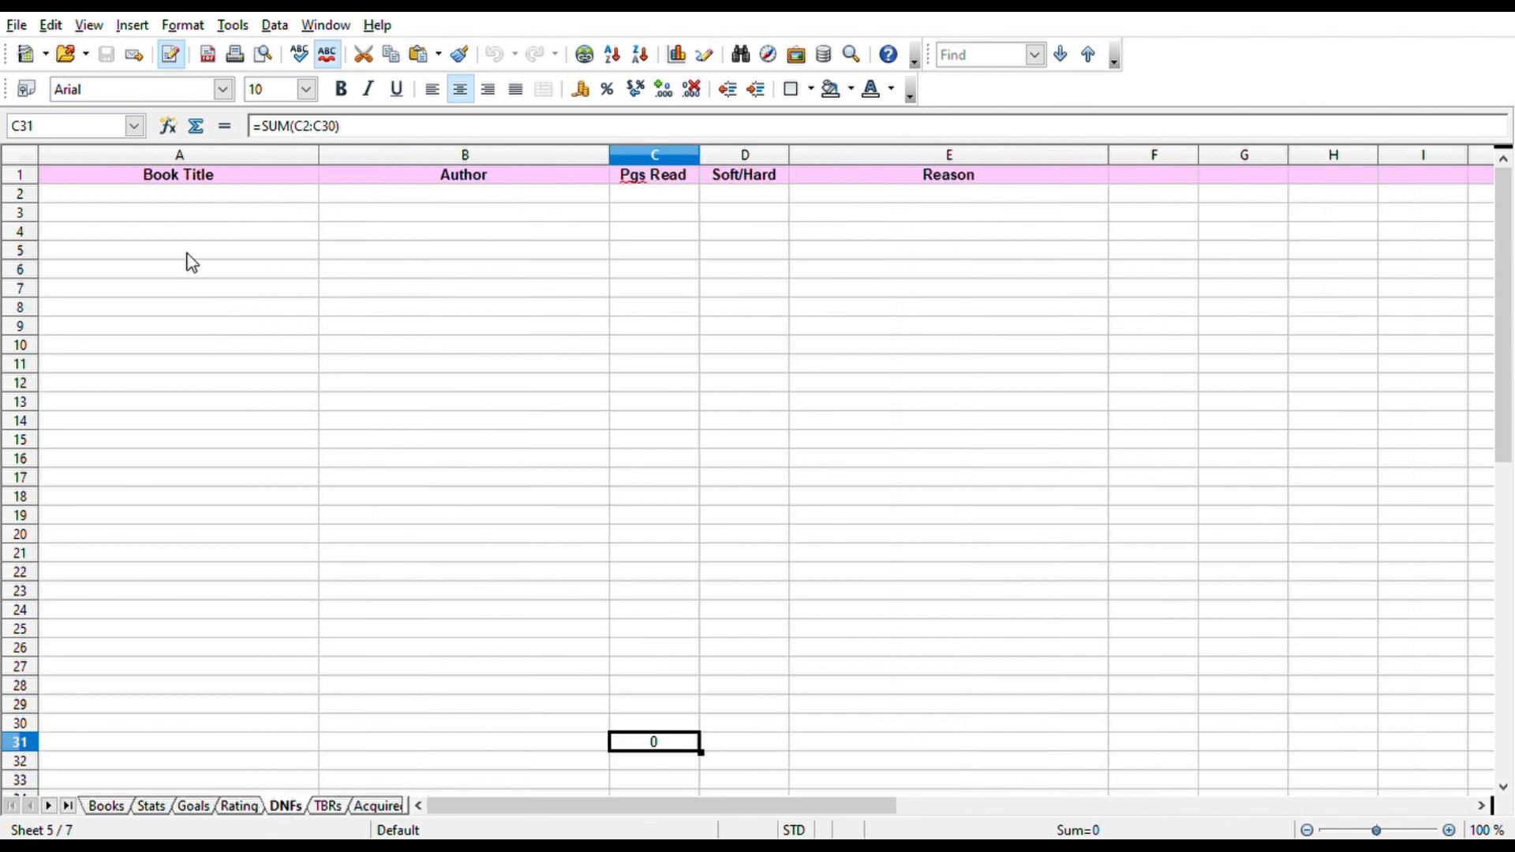
click(250, 199)
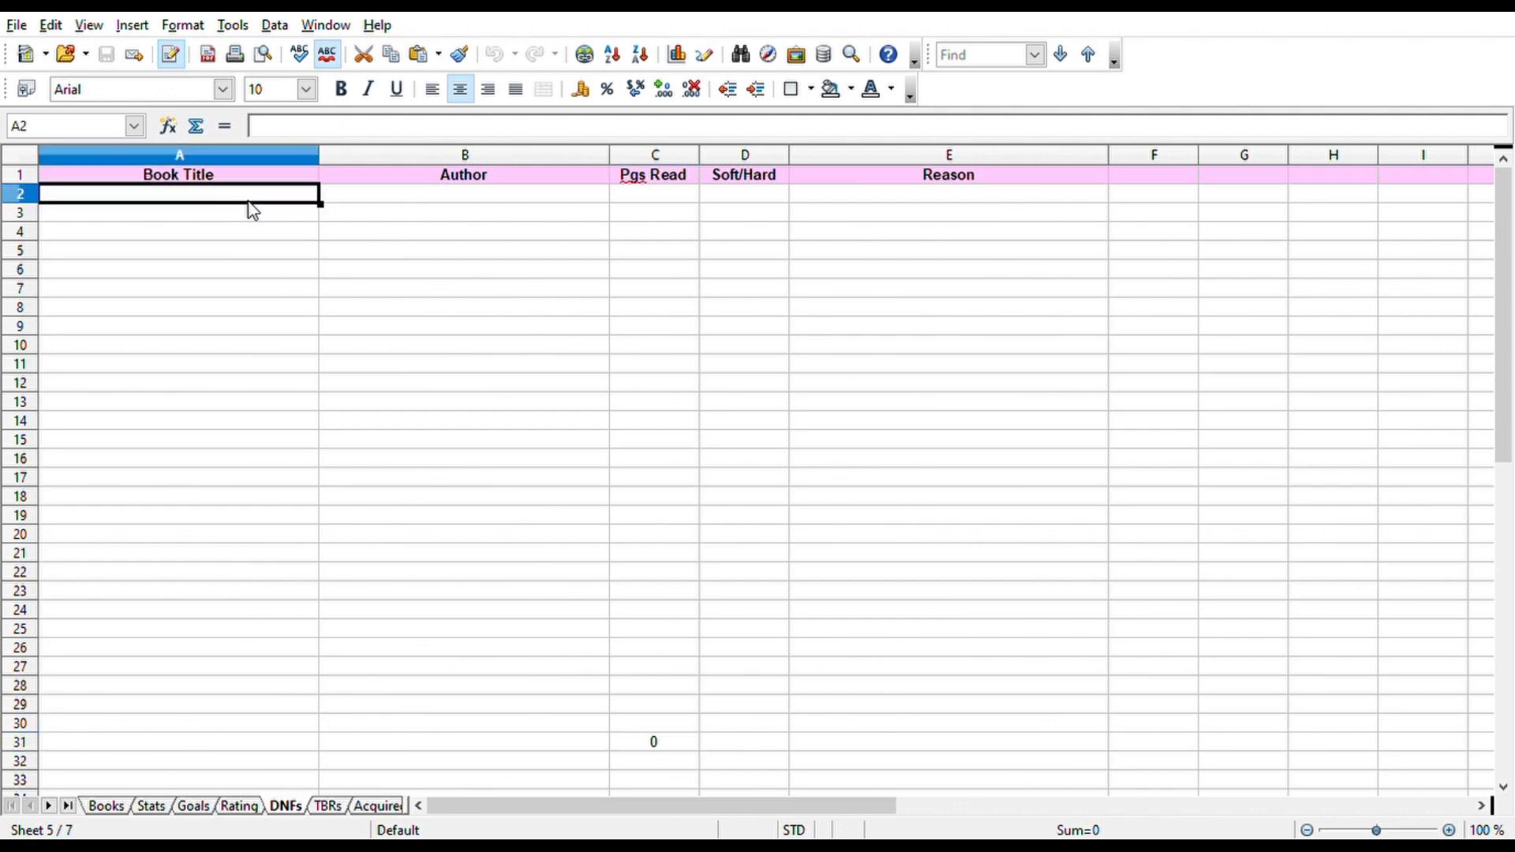
click(455, 180)
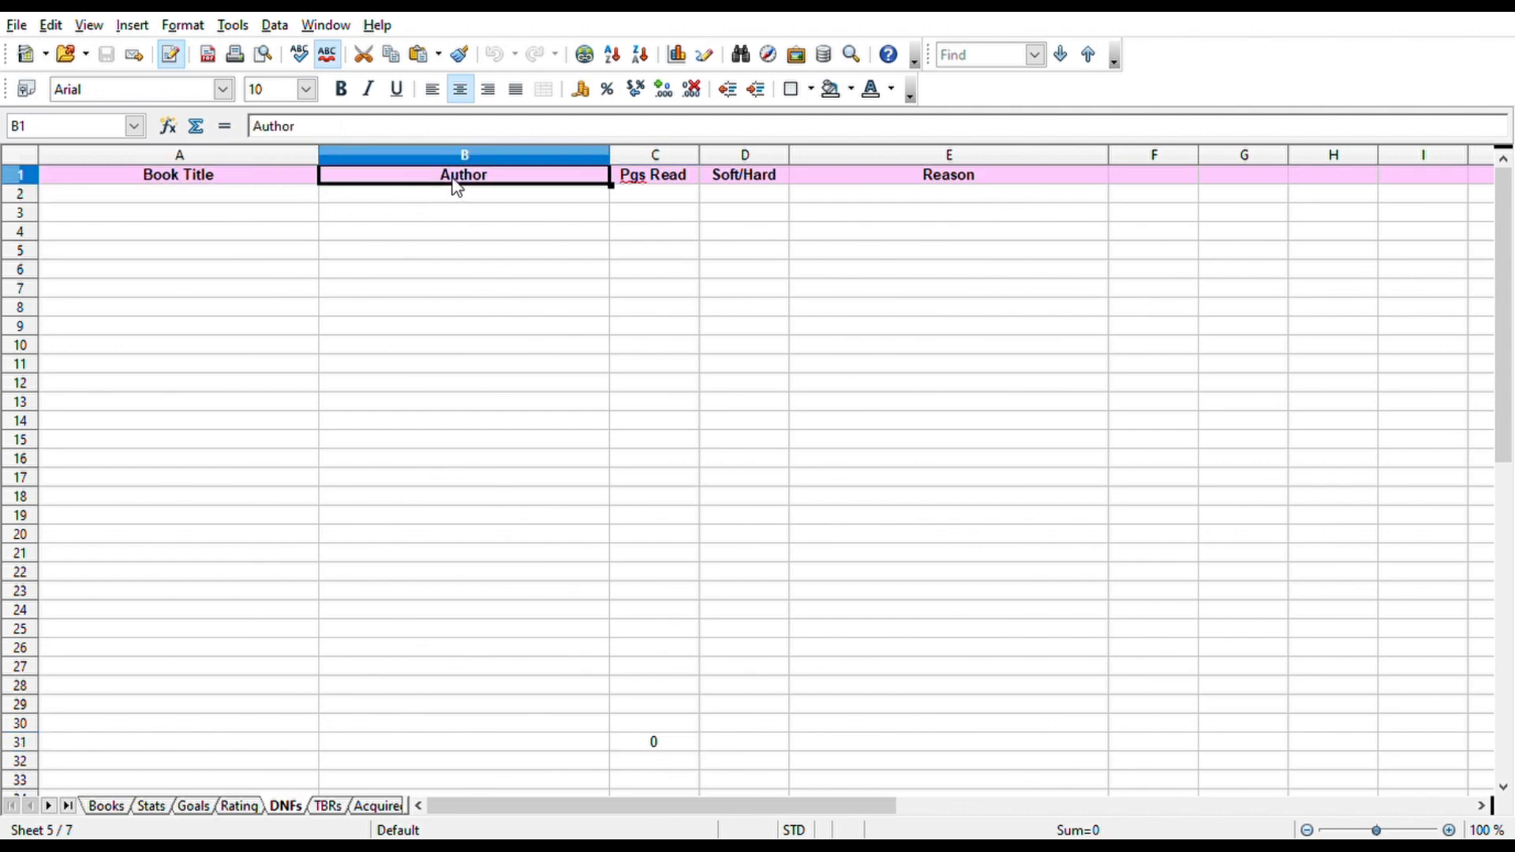
click(663, 190)
click(742, 183)
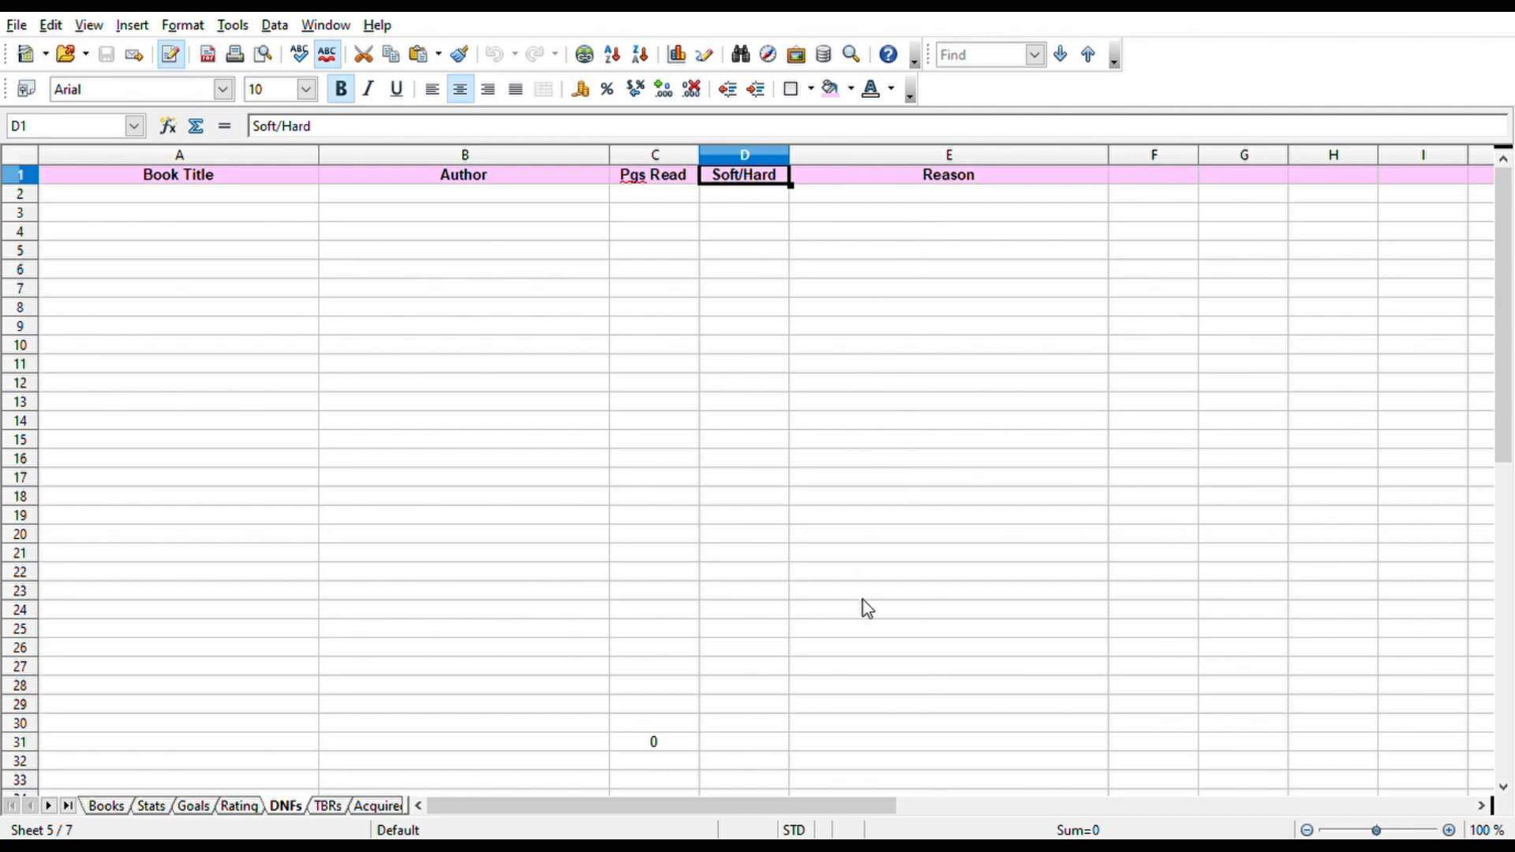
Compare the Books sheet's column layout with the TBRs sheet's January list.
click(340, 812)
click(108, 805)
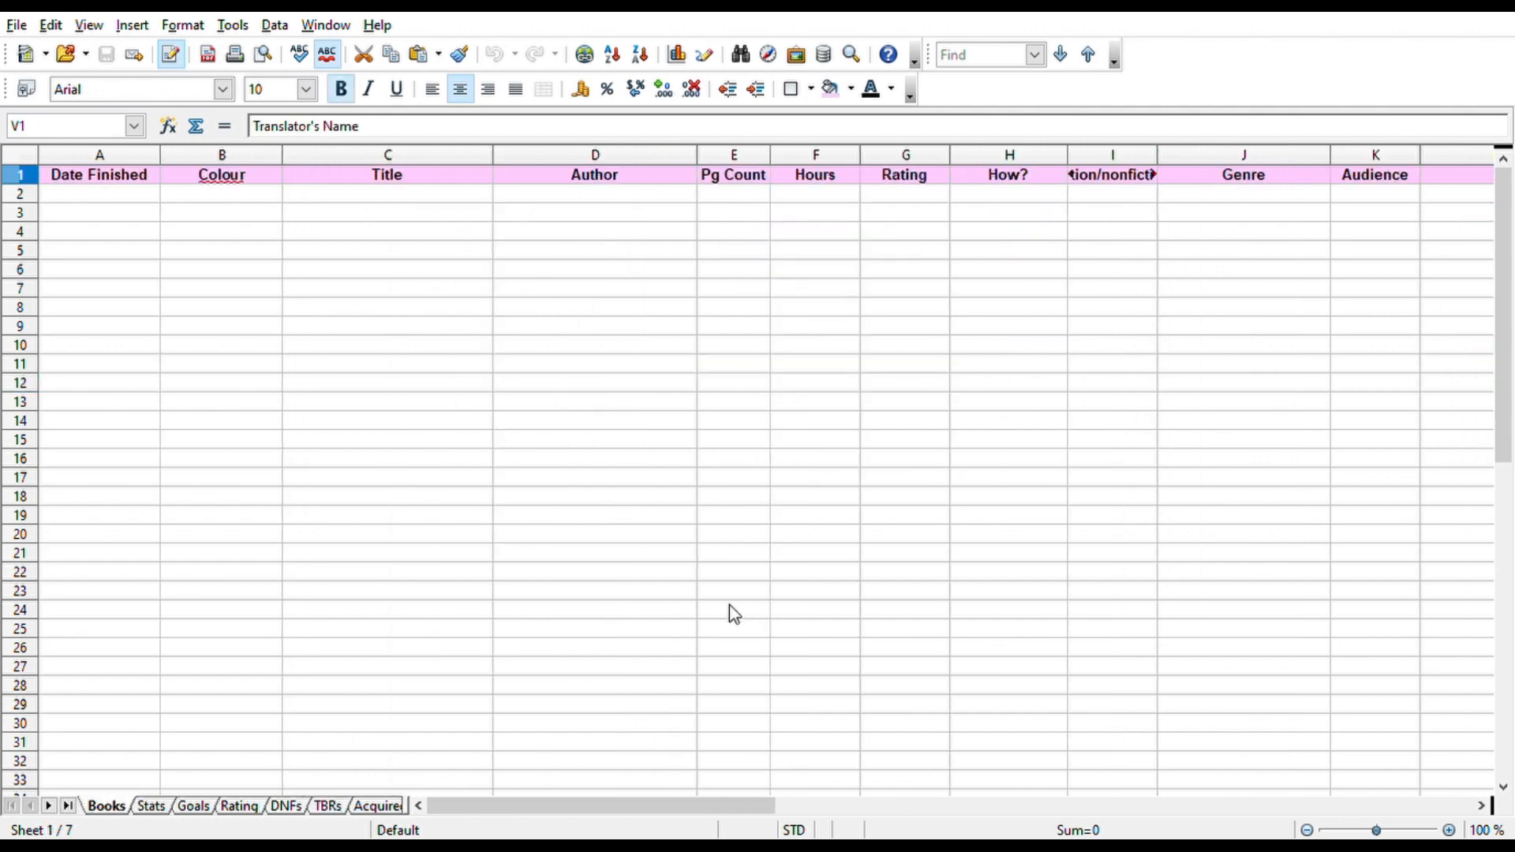
click(330, 808)
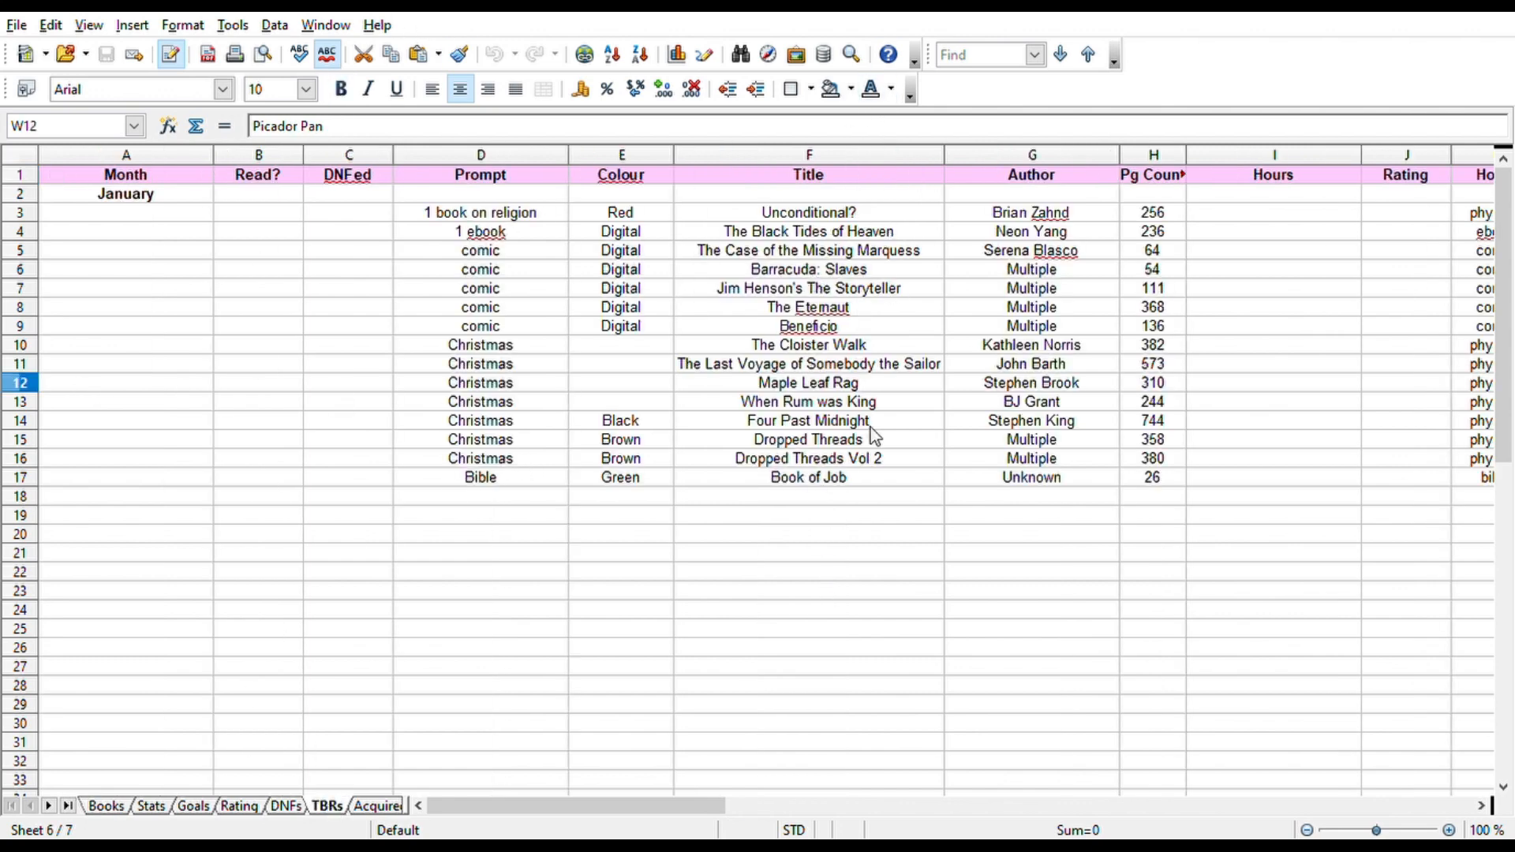
drag(613, 806, 570, 835)
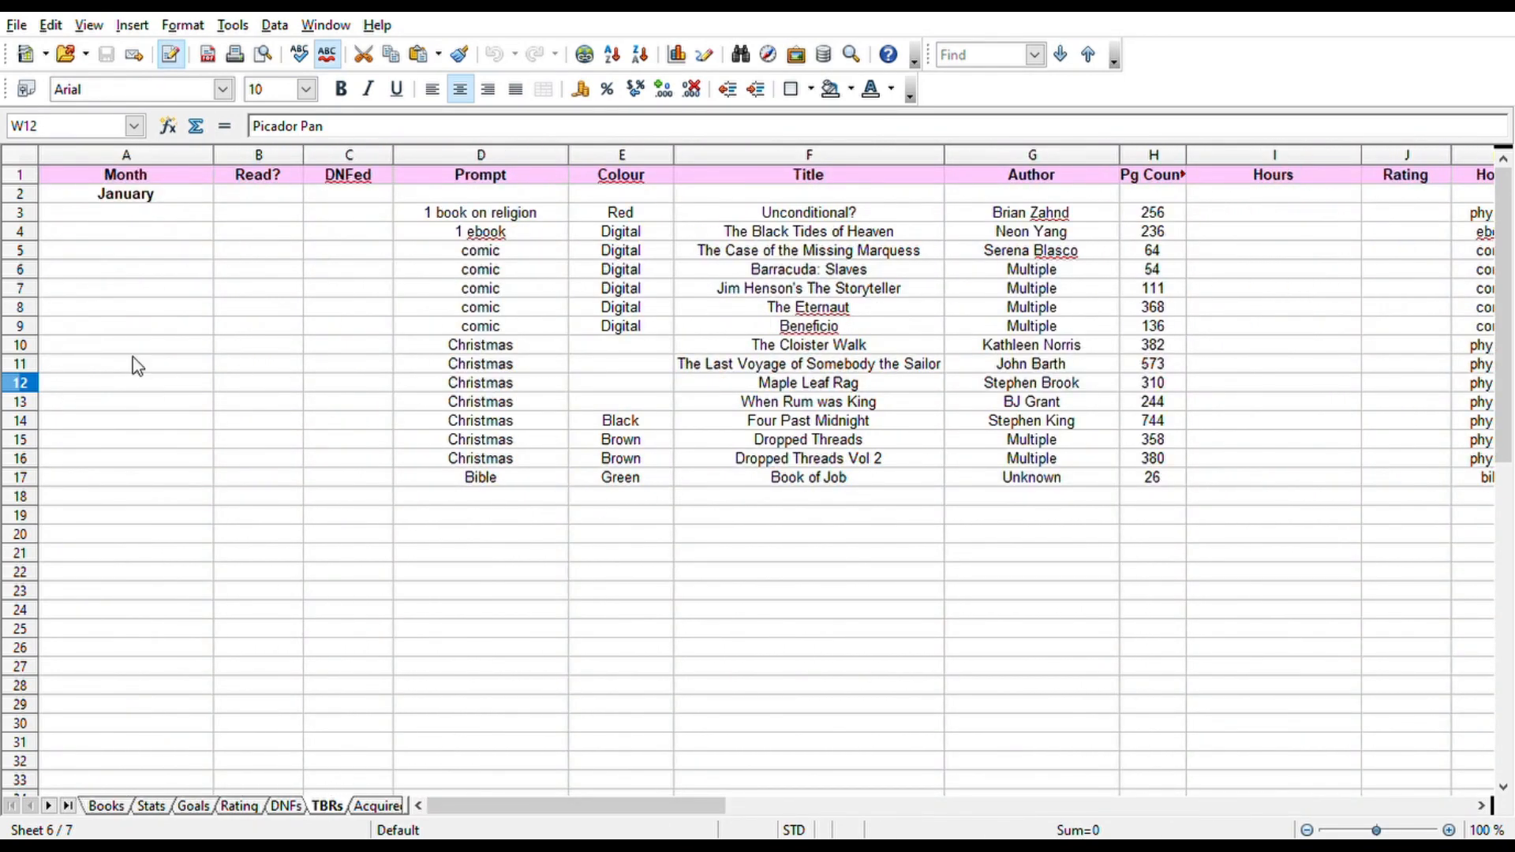
Highlight the Maple Leaf Rag row on the TBRs sheet from Colour onward, leaving out Month, Read?, DNFed and Prompt.
click(37, 385)
ctrl+click(522, 382)
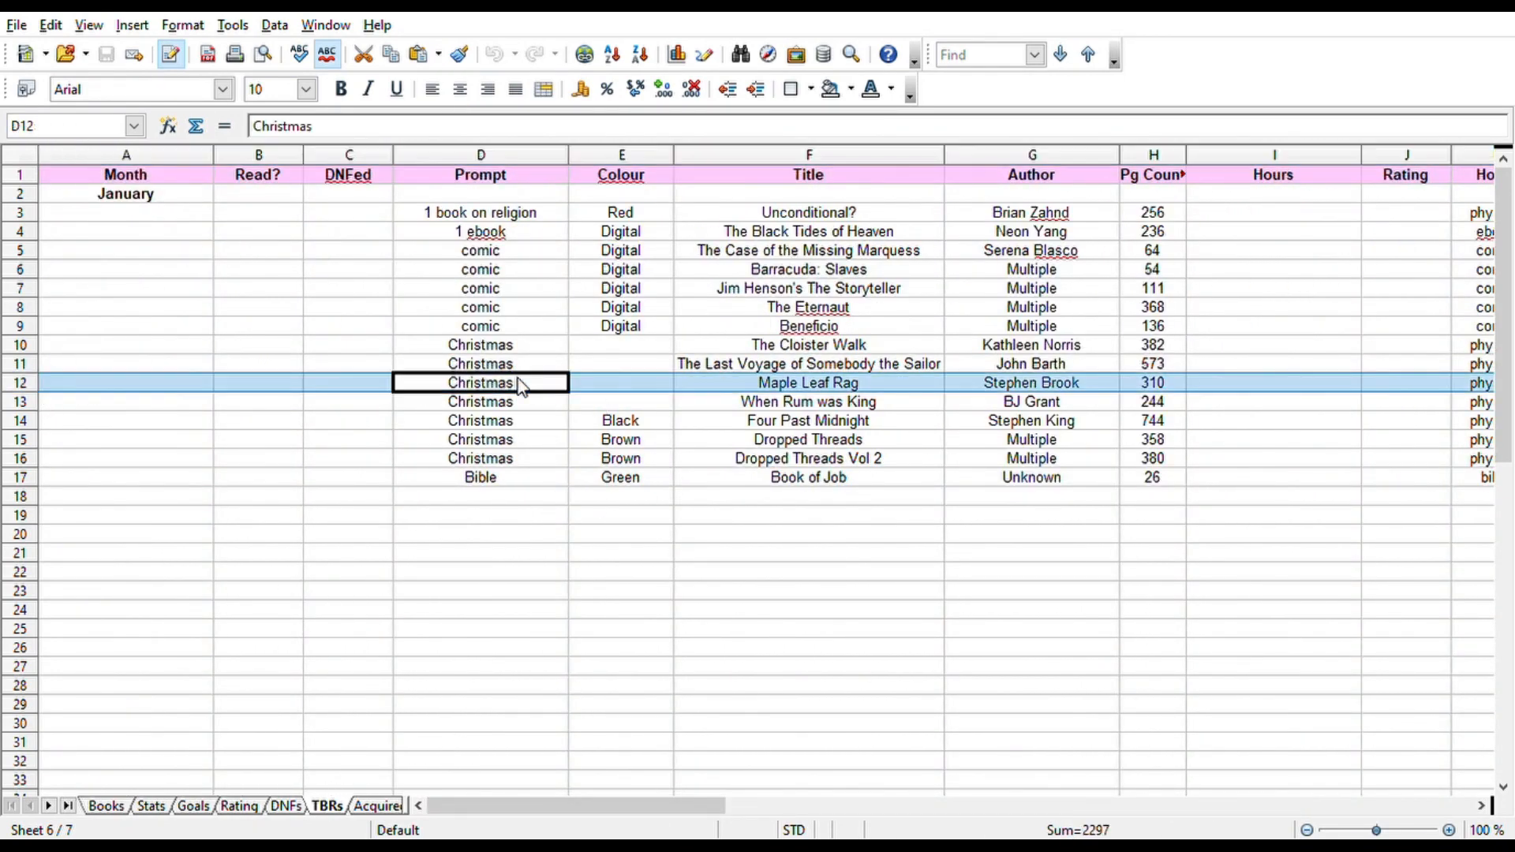
ctrl+click(359, 385)
ctrl+click(286, 387)
ctrl+click(194, 385)
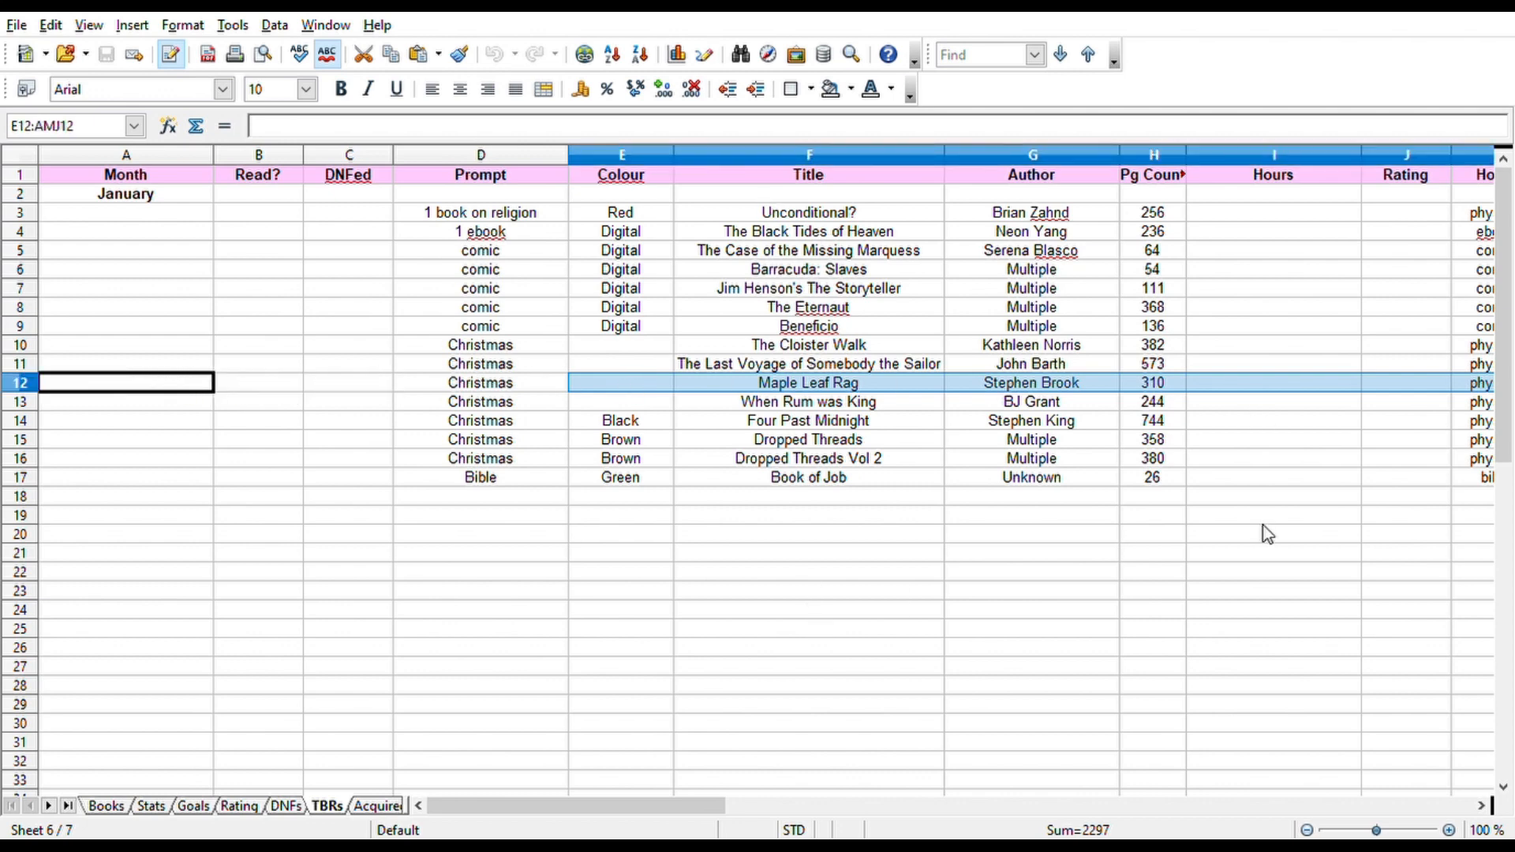
Set the colour of Dropped Threads to Yellow and of Dropped Threads Vol 2 to Blue.
click(649, 445)
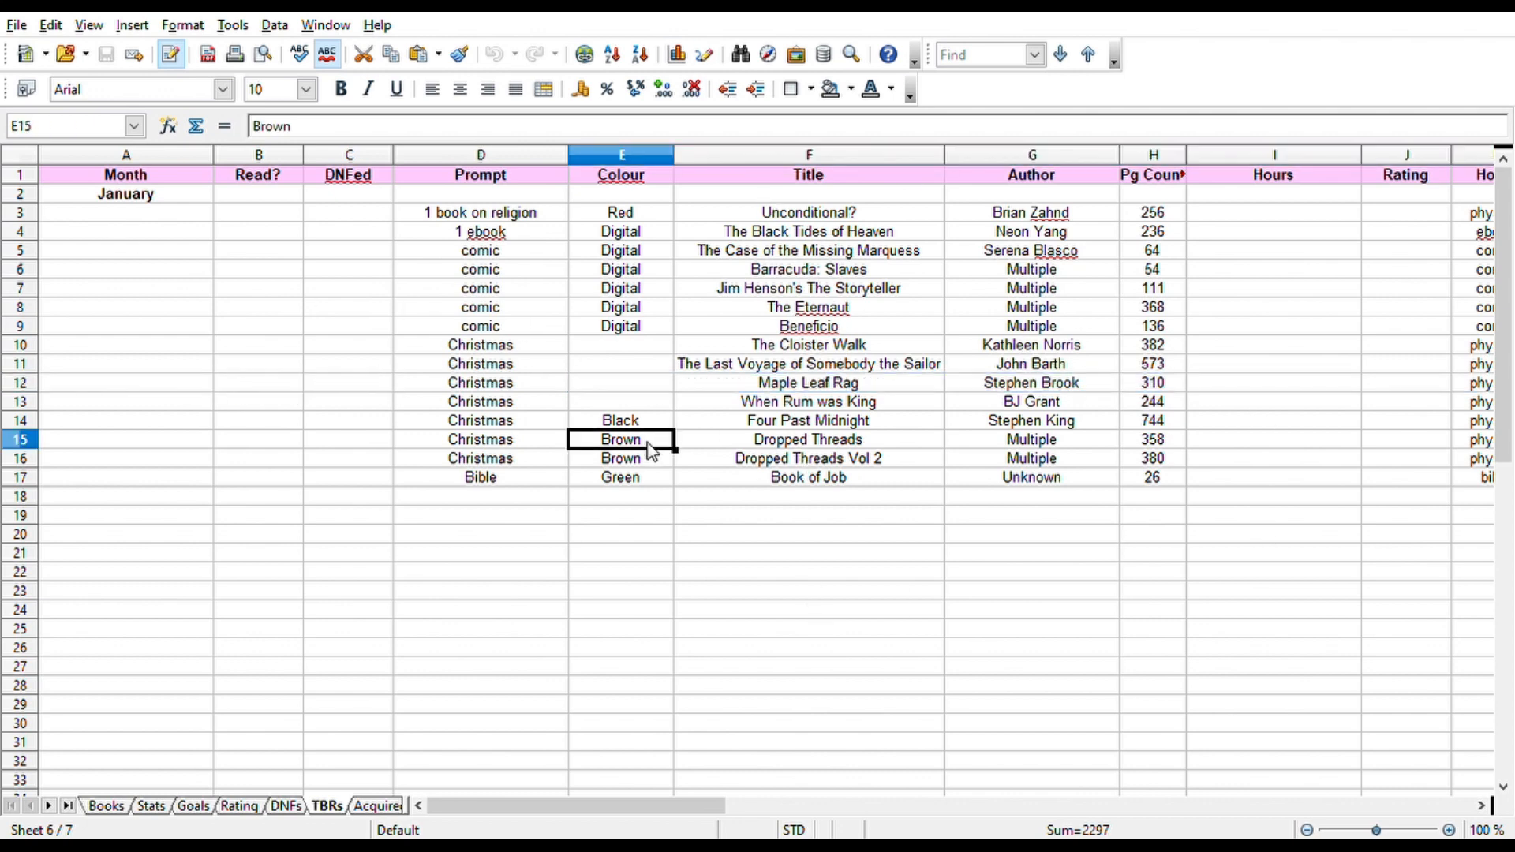
text(Yellow)
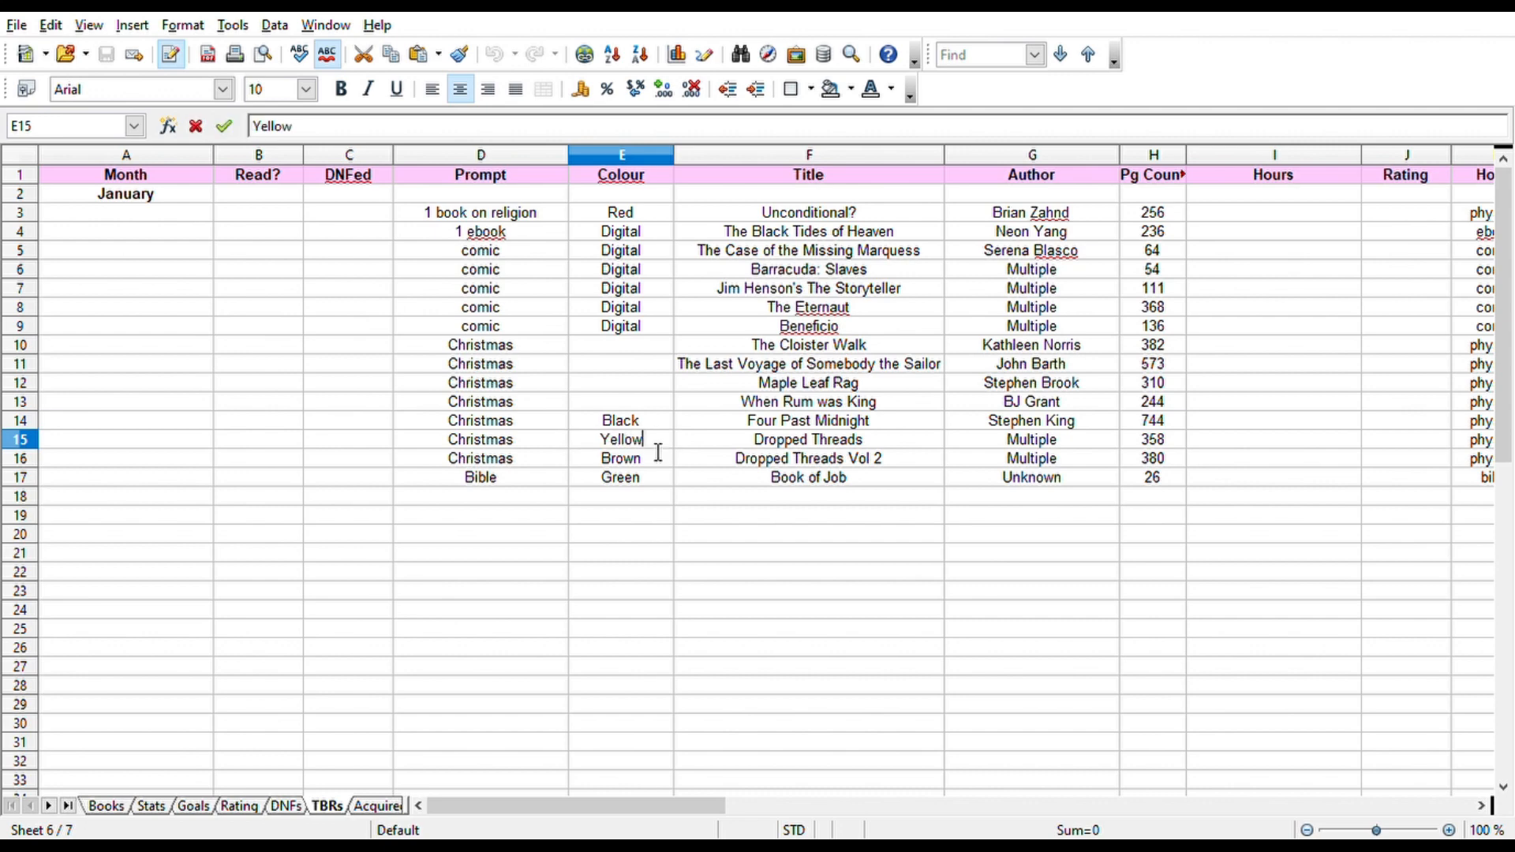
key(Return)
click(659, 453)
text(Blue)
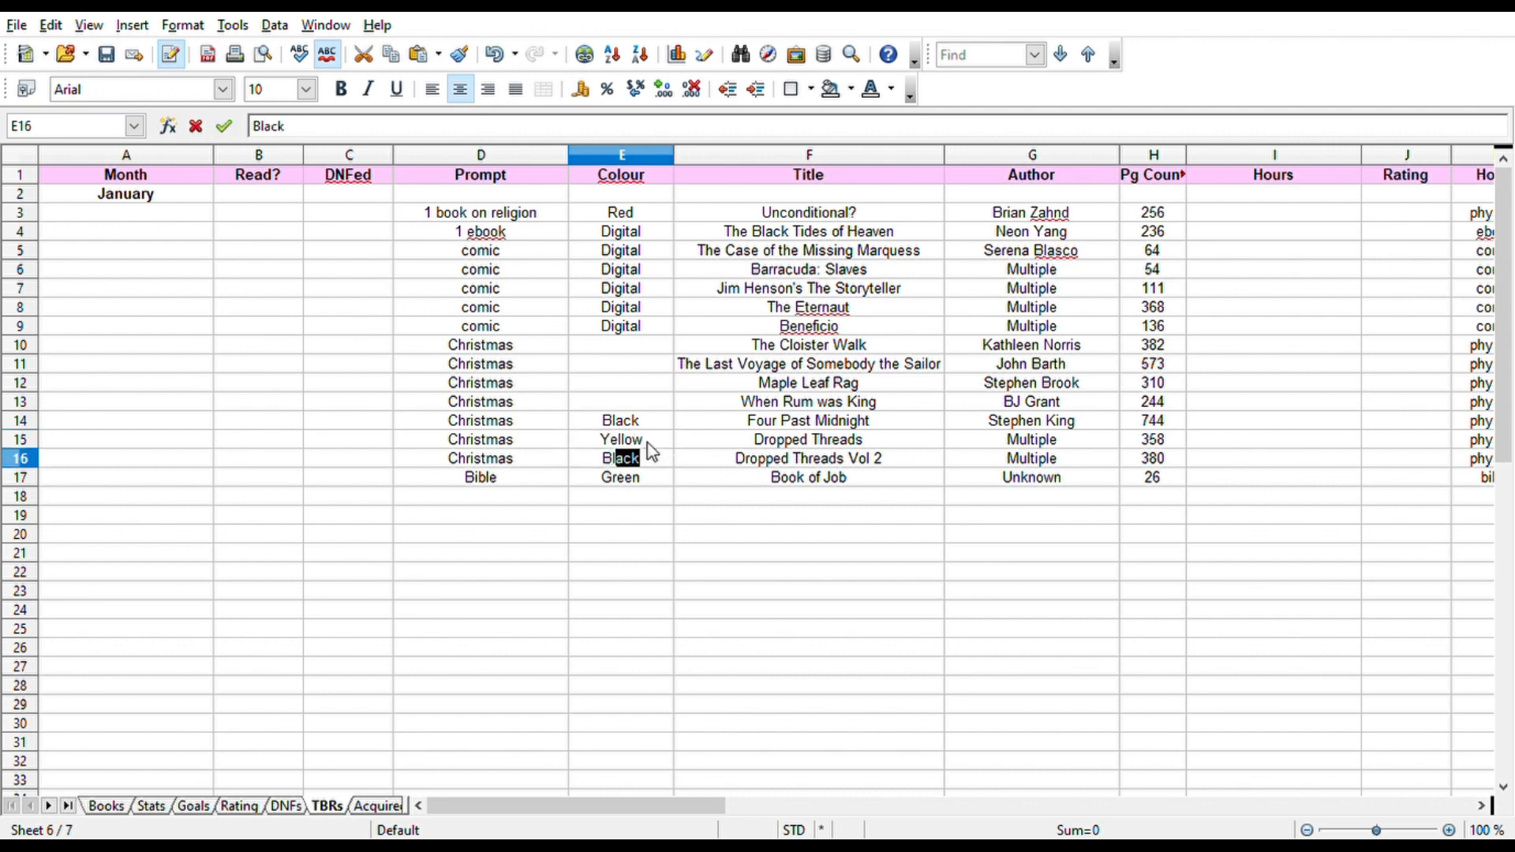
click(648, 444)
Enter White as the colour for When Rum was King and save the spreadsheet.
key(Up)
key(Up)
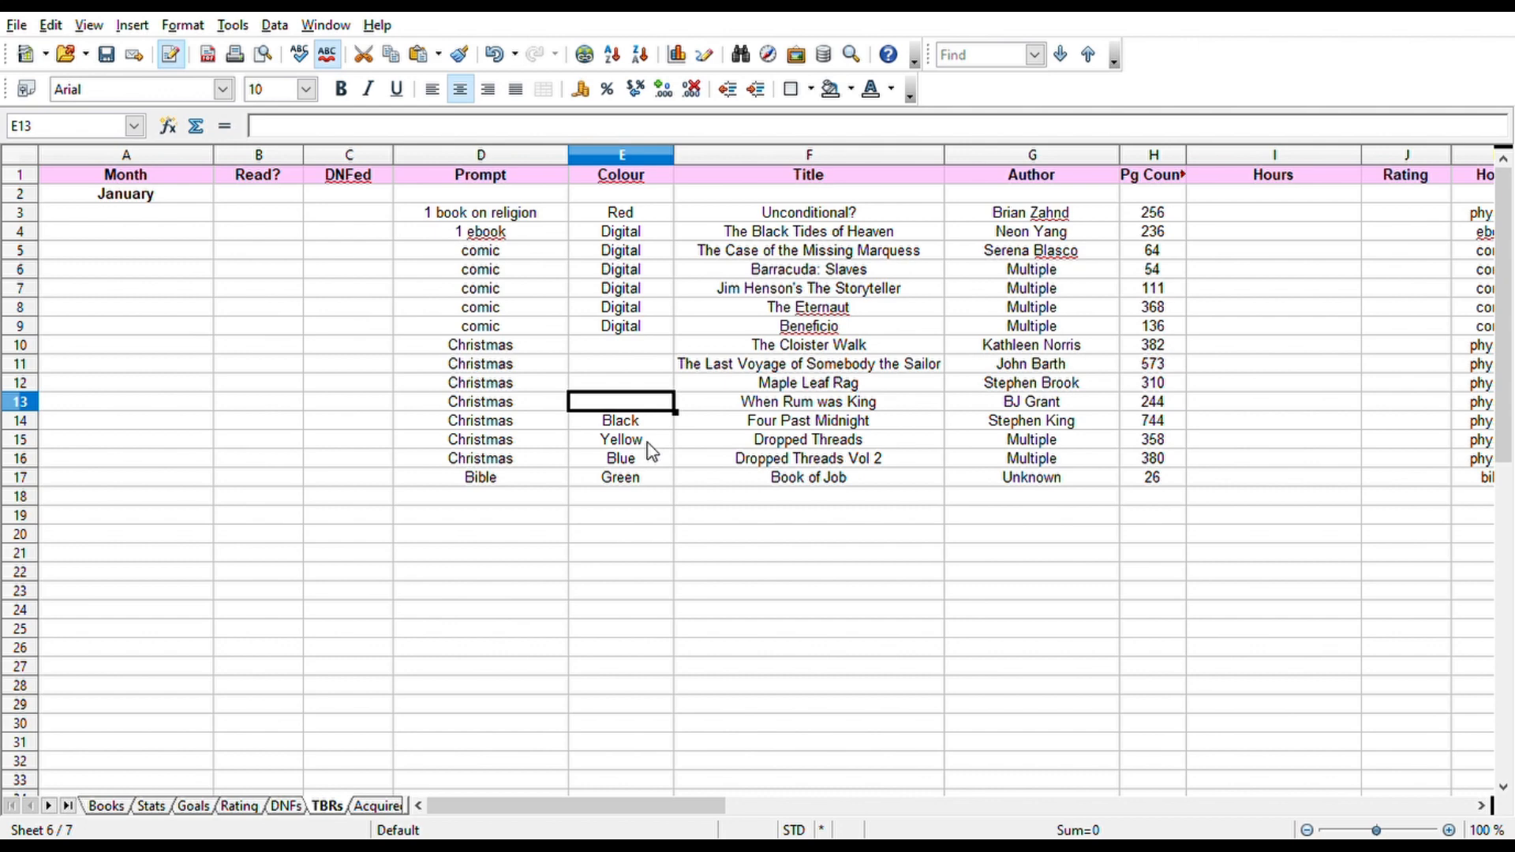
text(White)
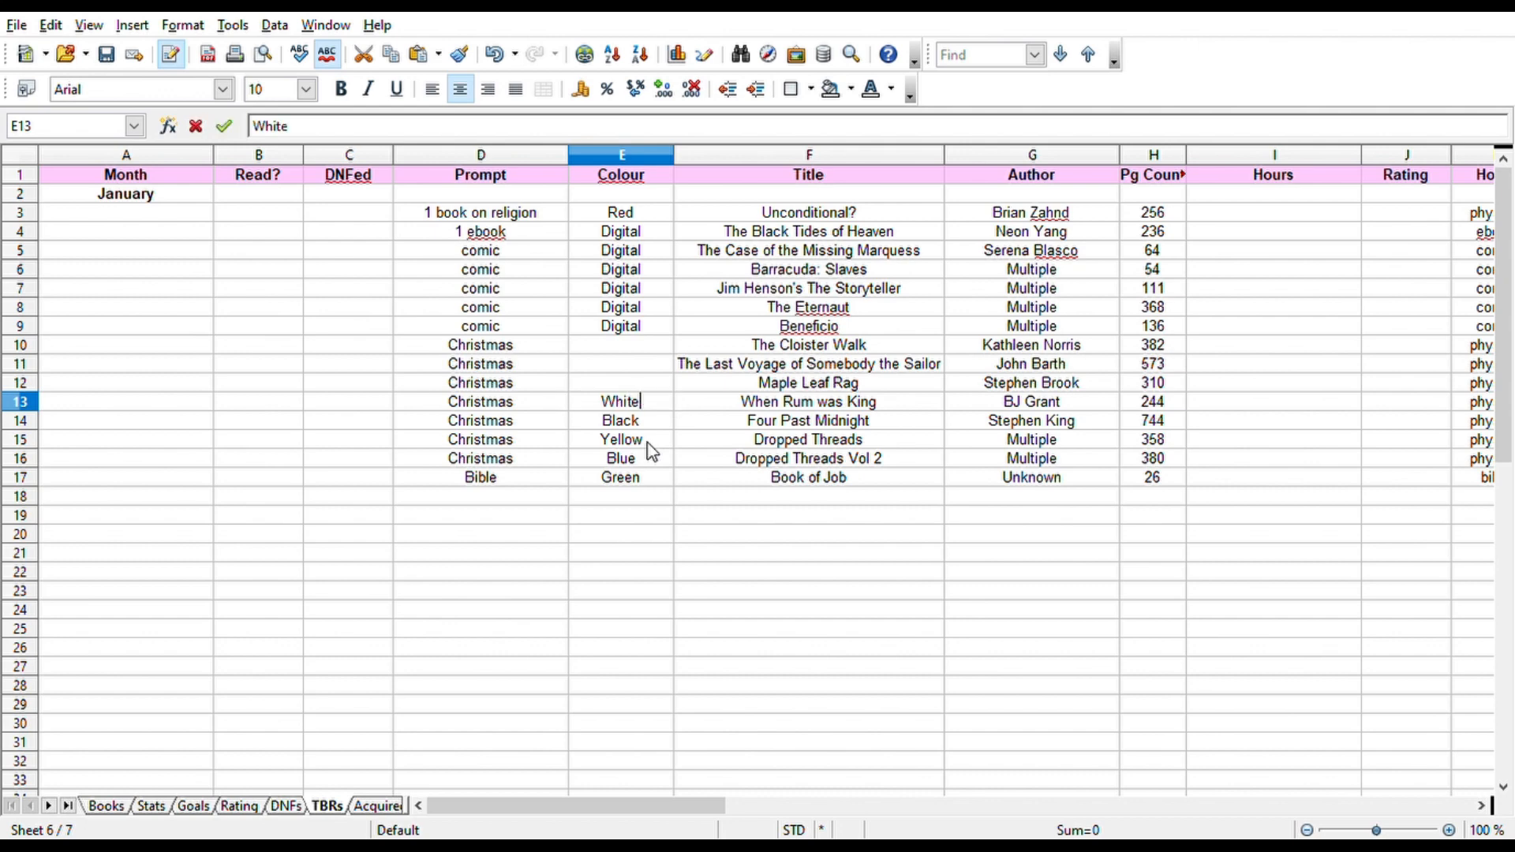
key(Up)
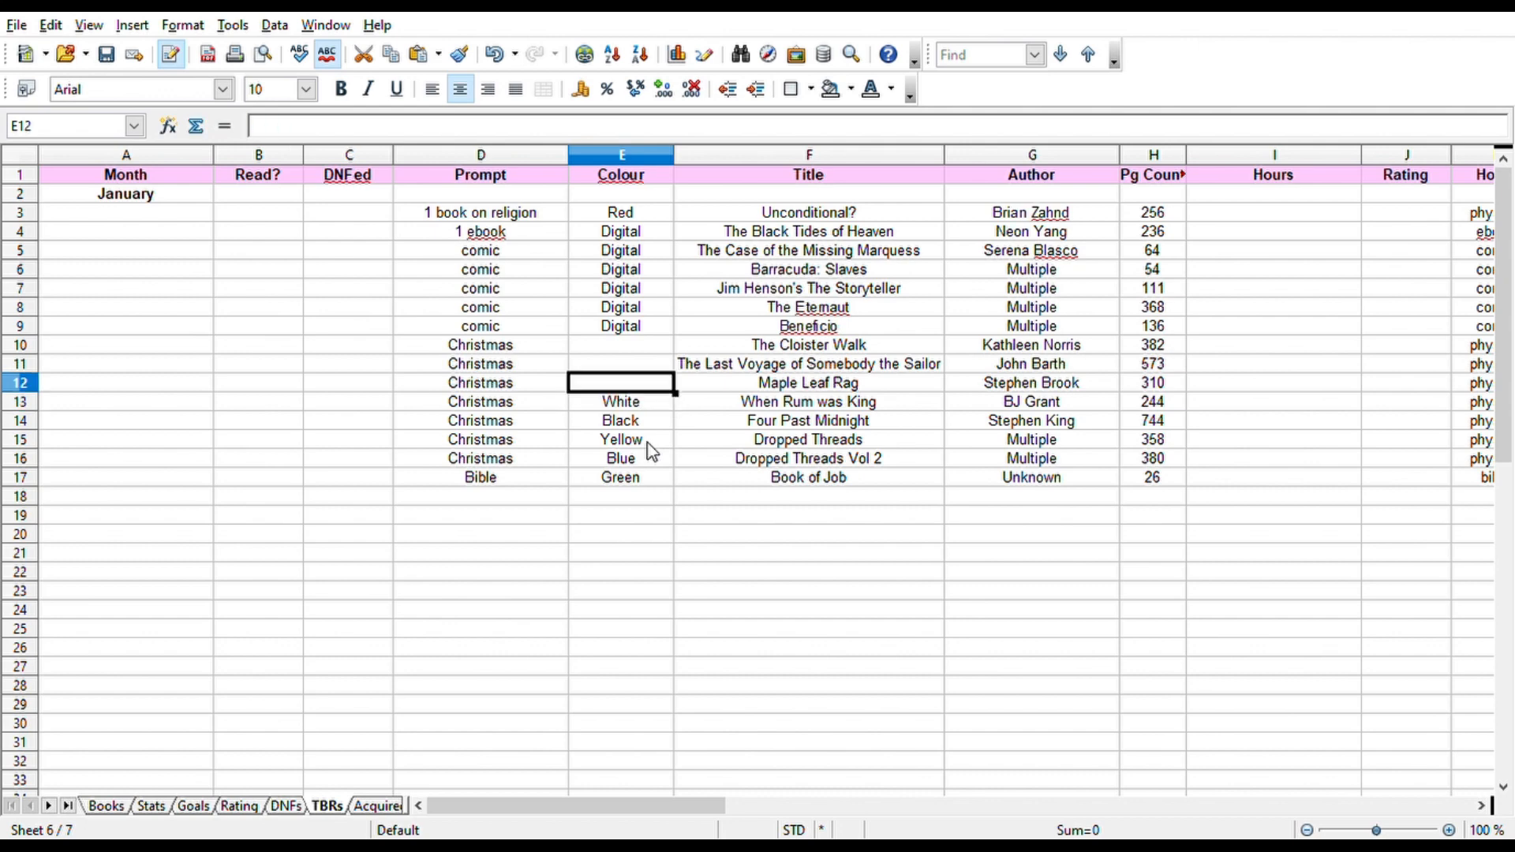
key(Up)
key(Up)
key(ctrl+s)
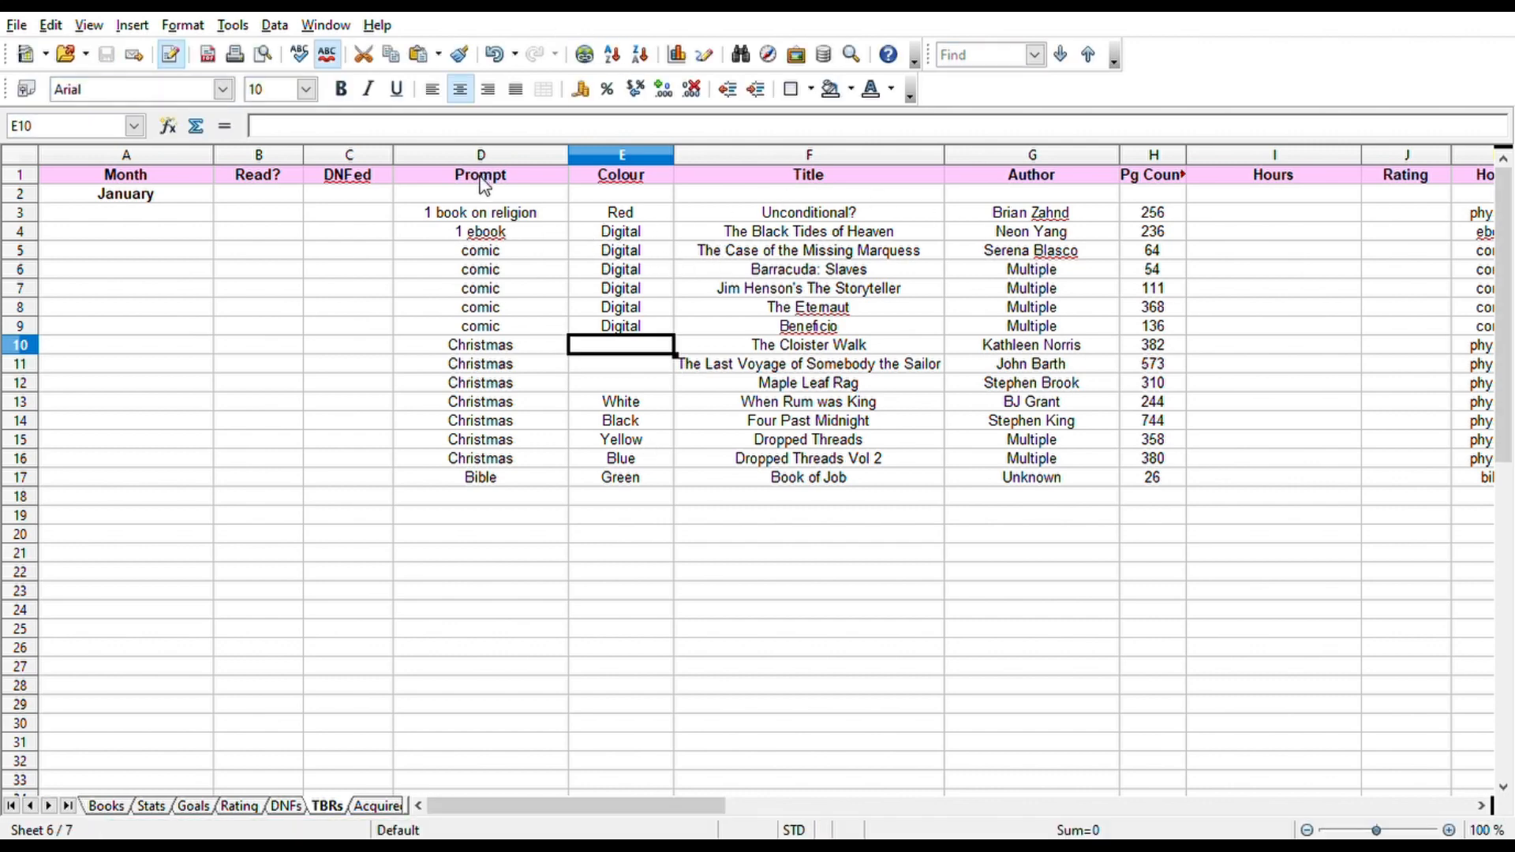
Review the TBRs sheet's Month, Read?, DNFed and Prompt columns, going through the prompts down to Bible.
click(115, 202)
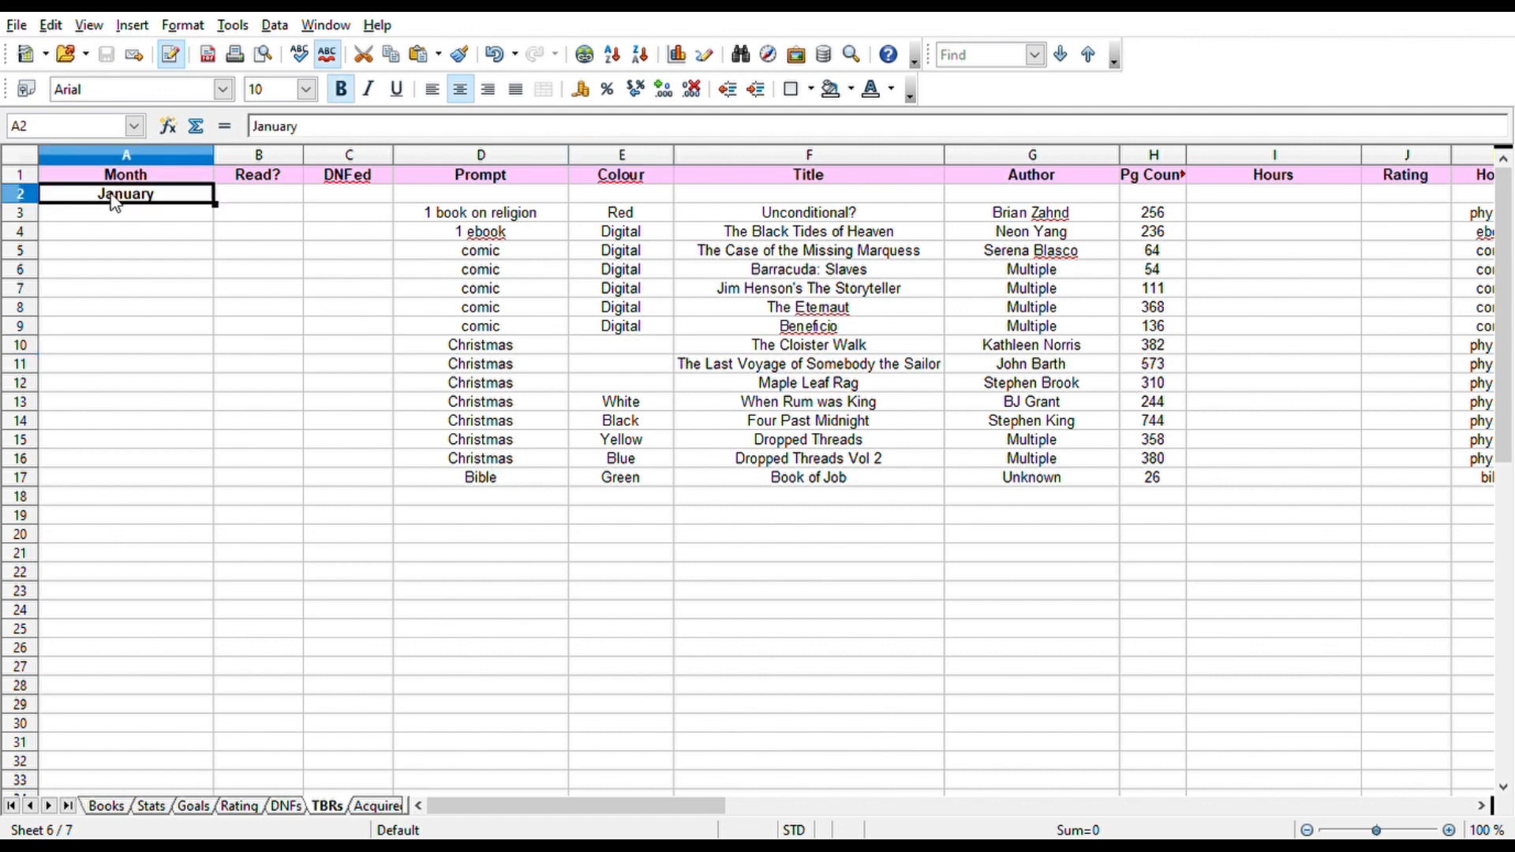
double_click(276, 228)
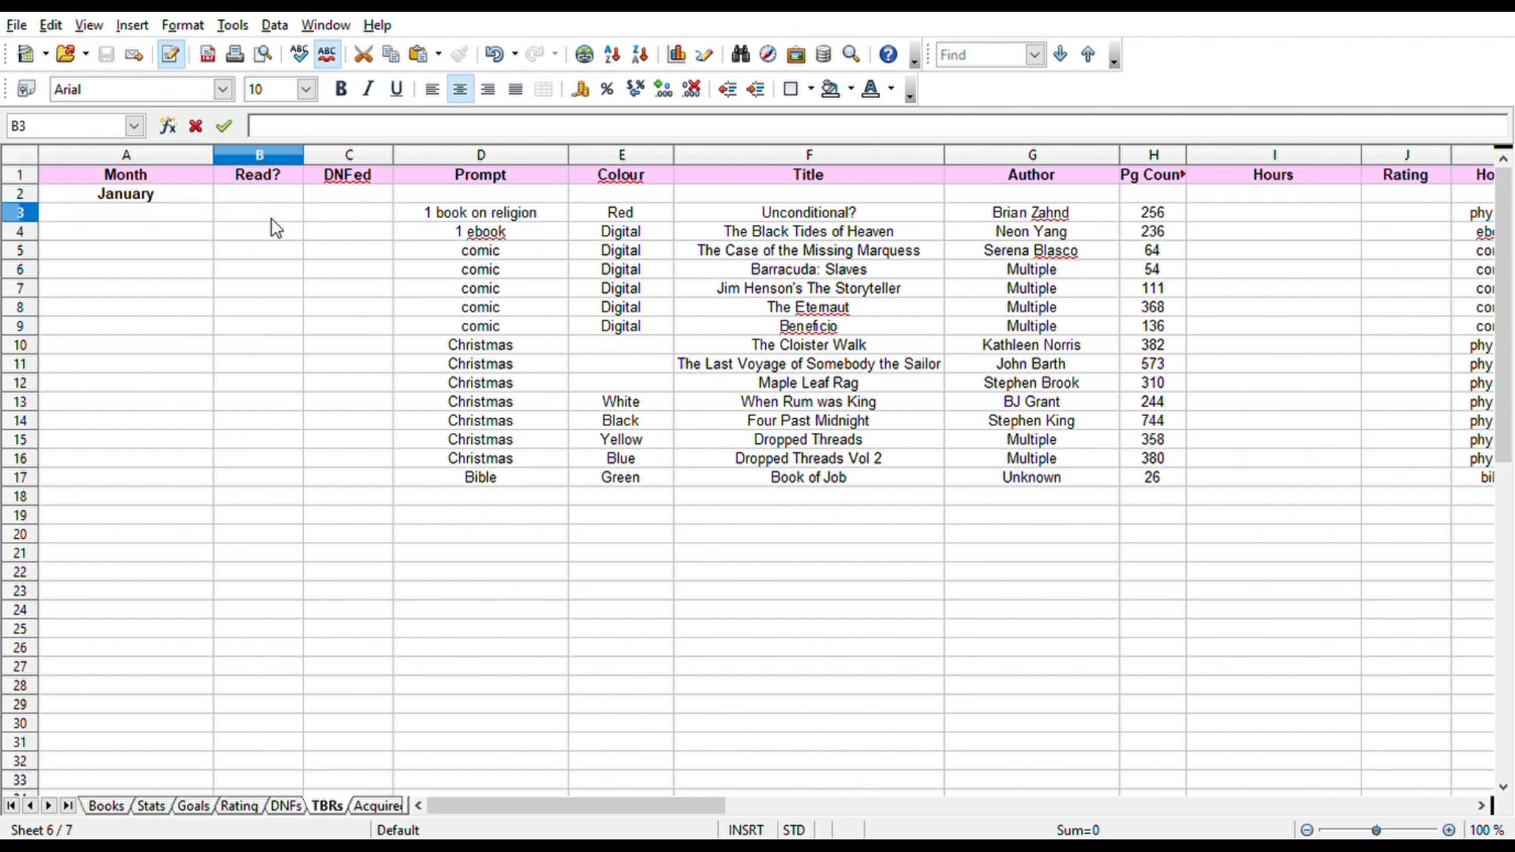
click(357, 213)
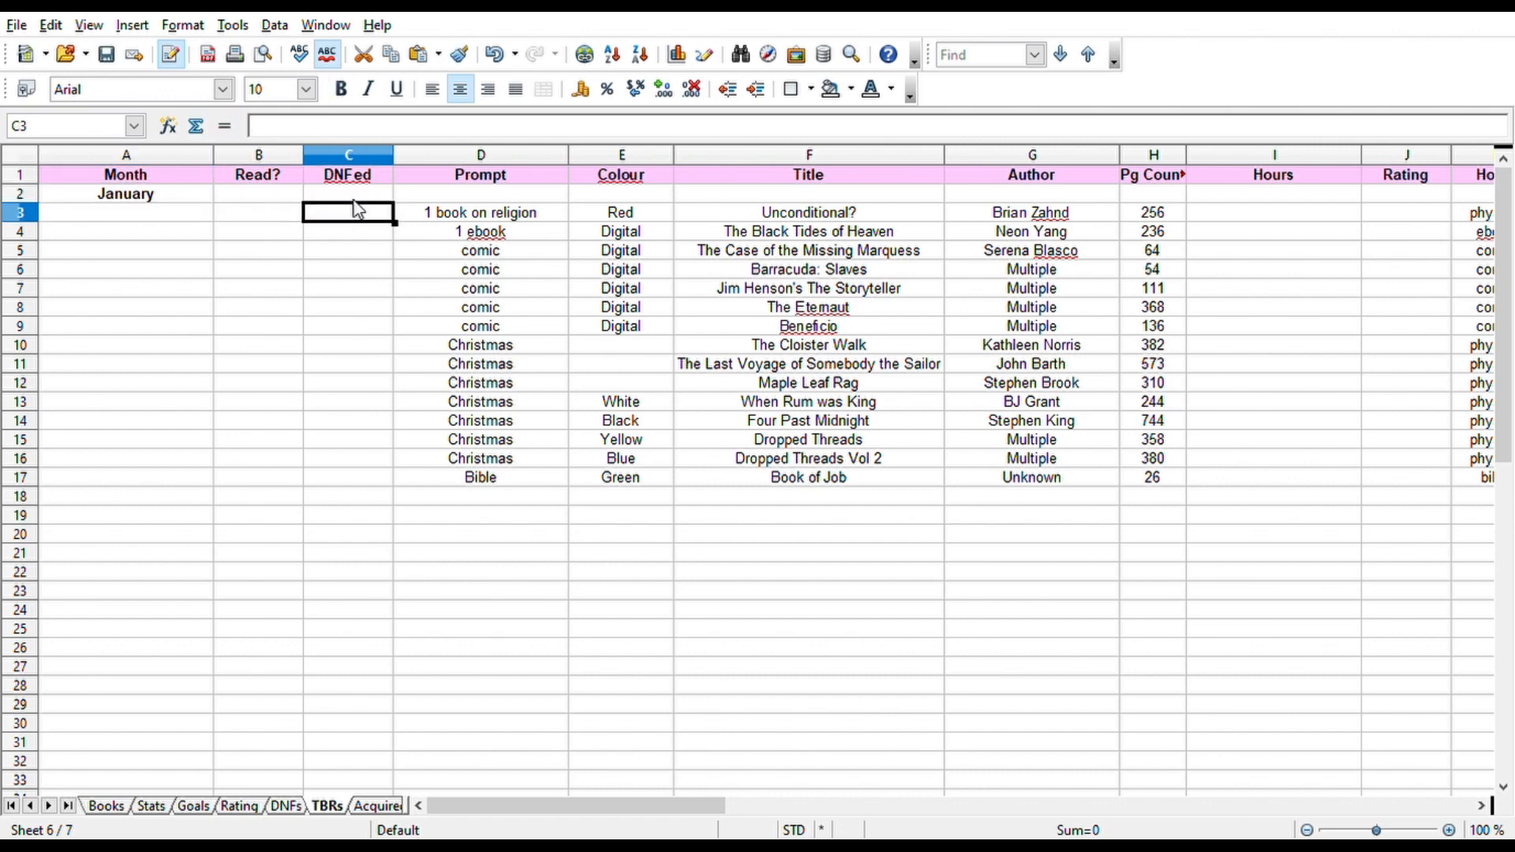
click(522, 221)
drag(522, 224, 544, 495)
click(540, 483)
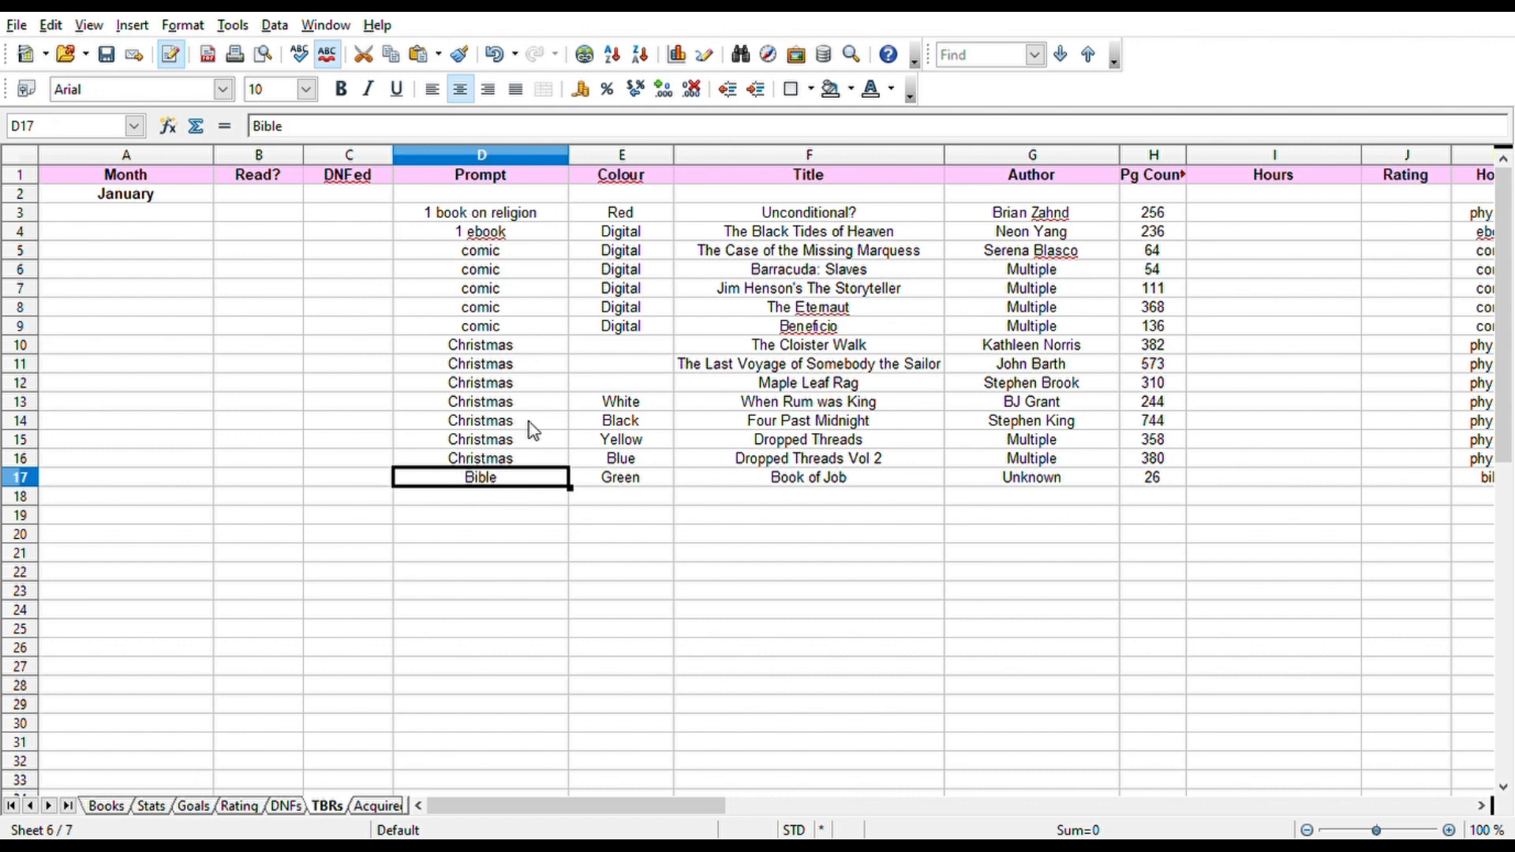
Examine the Christmas prompt entries with their colours and titles, plus the "1 book on religion" prompt.
drag(506, 348, 888, 469)
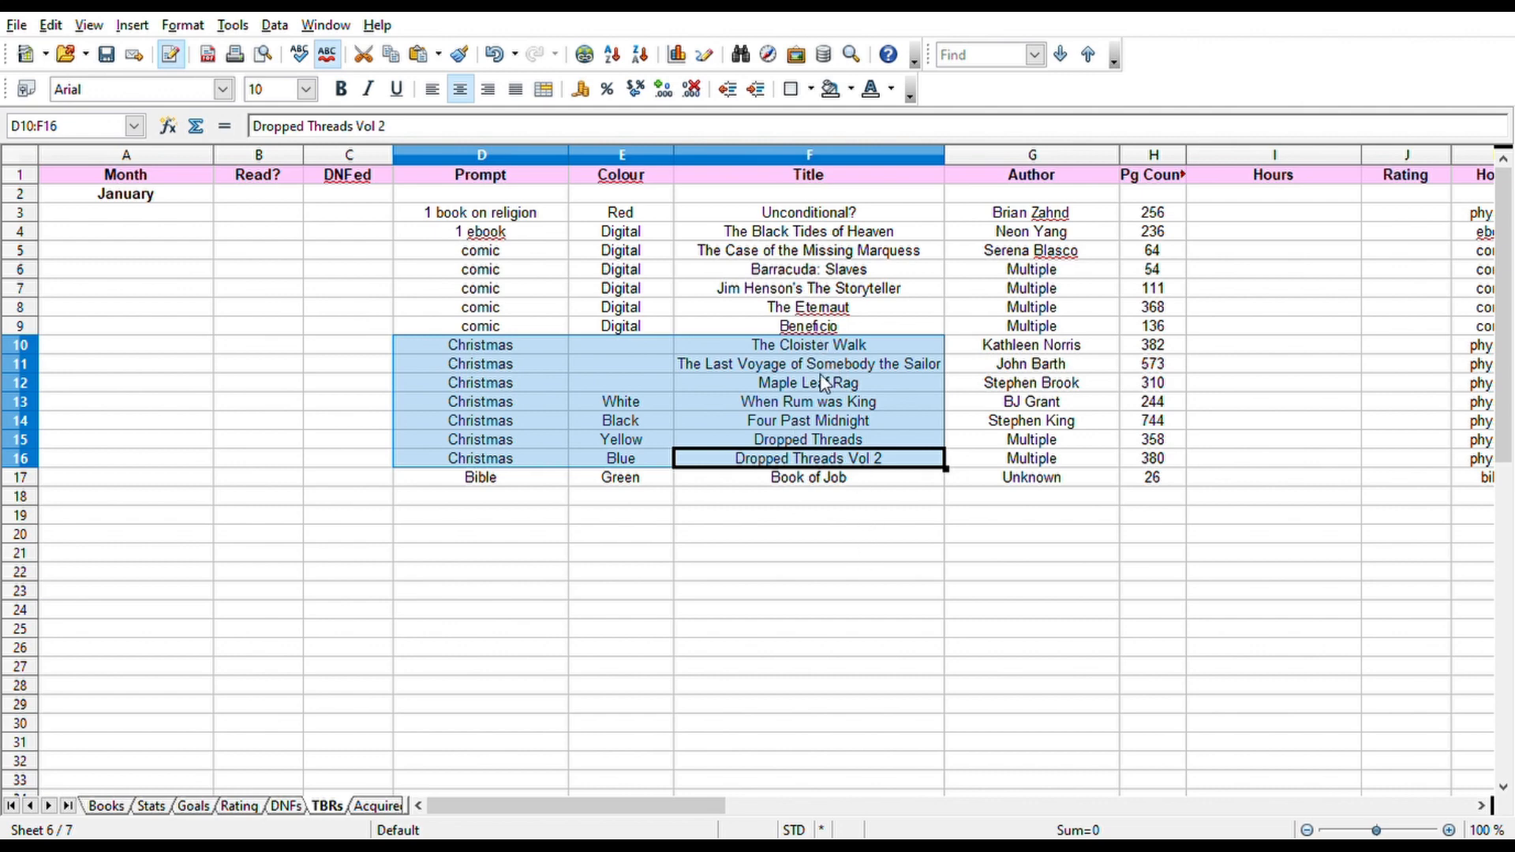
click(476, 405)
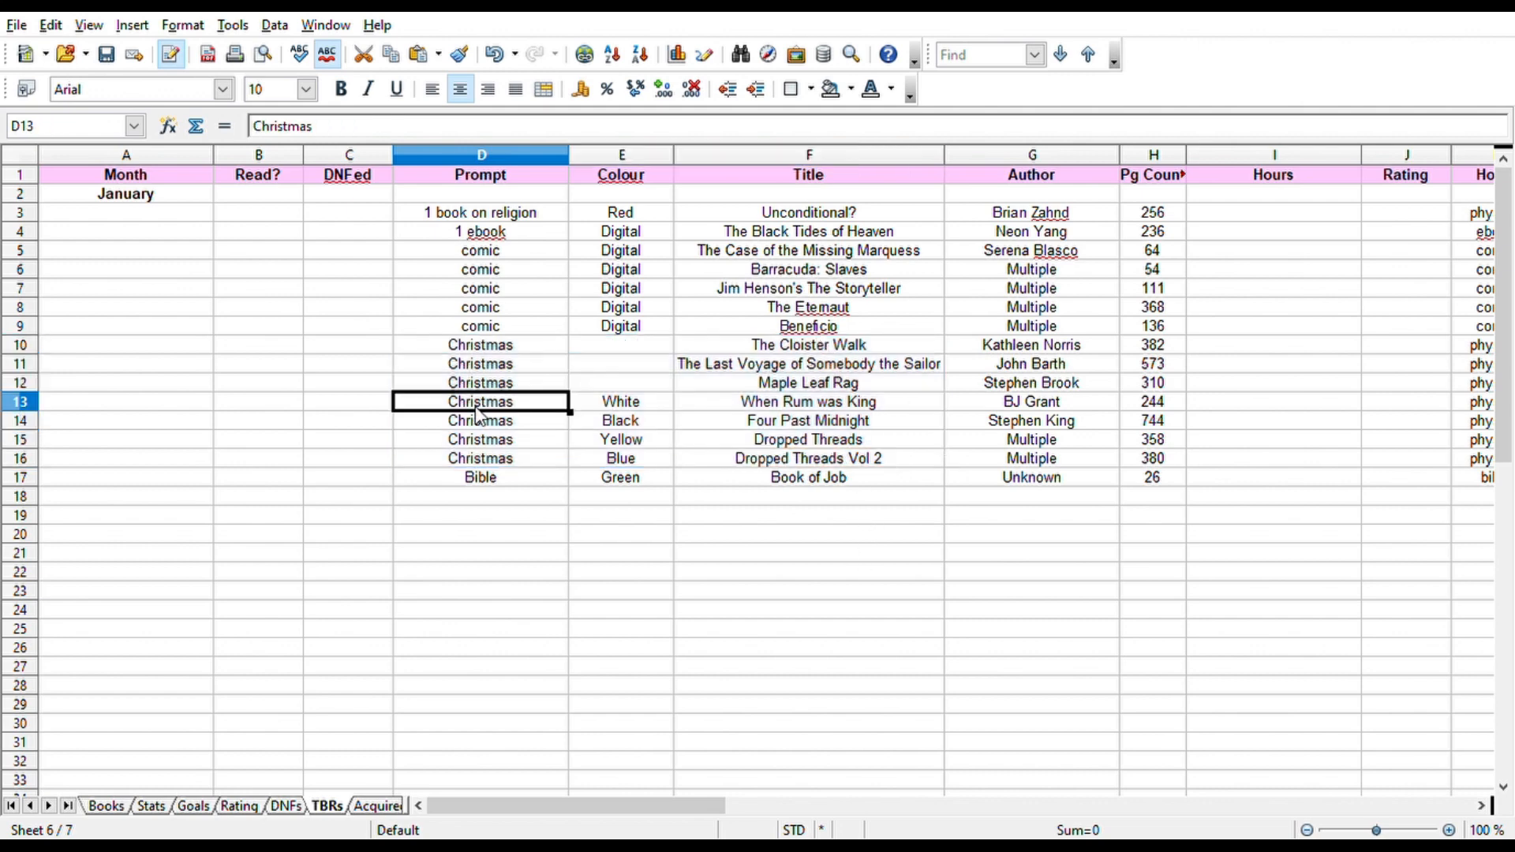
click(537, 215)
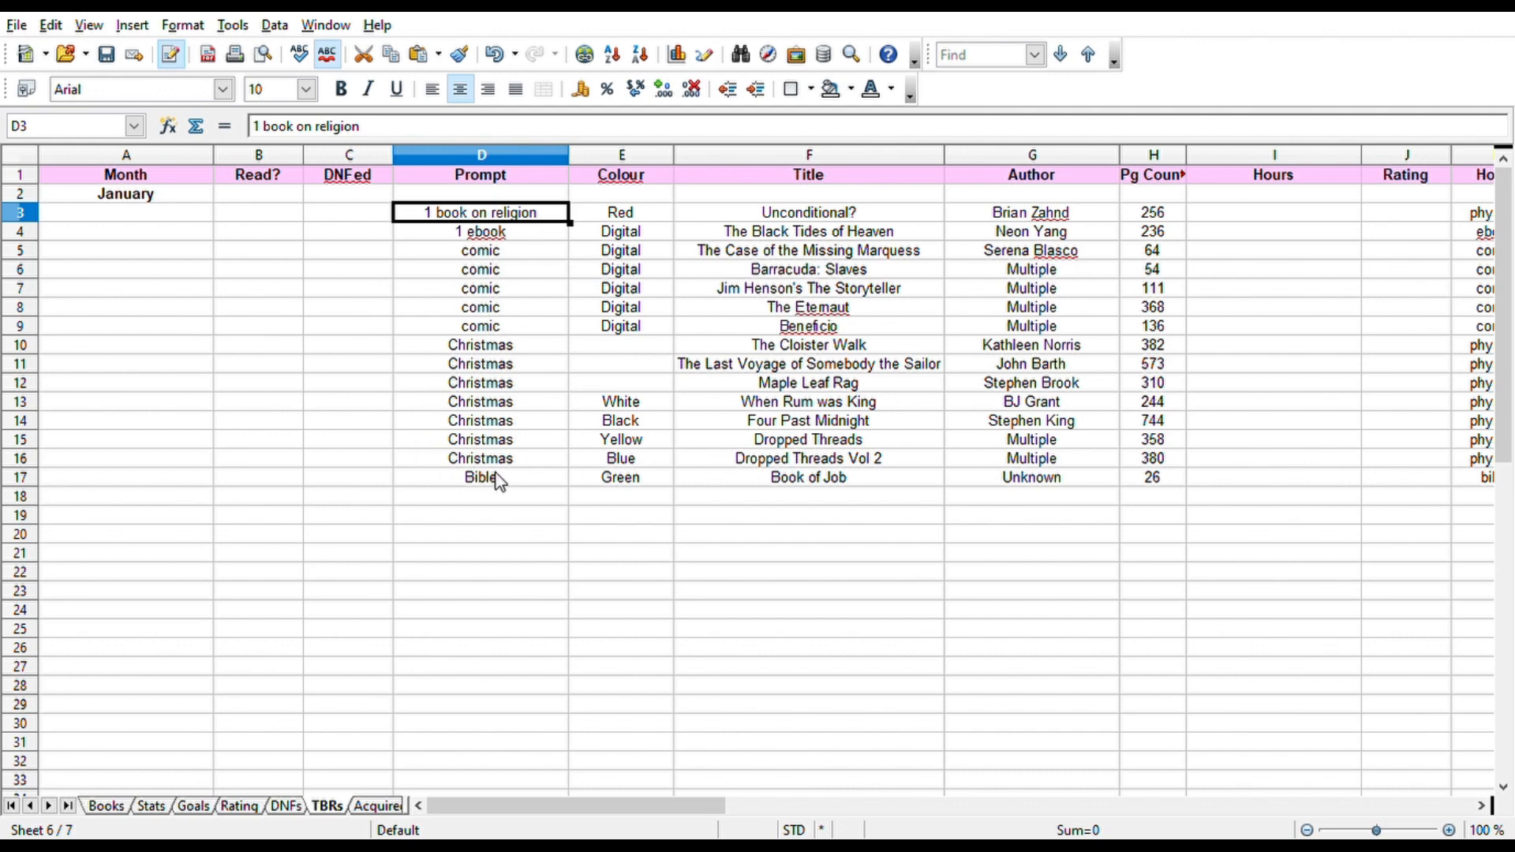
Inspect the Book of Job's title, author and page count, and check the Acquired sheet before returning to TBRs.
click(851, 487)
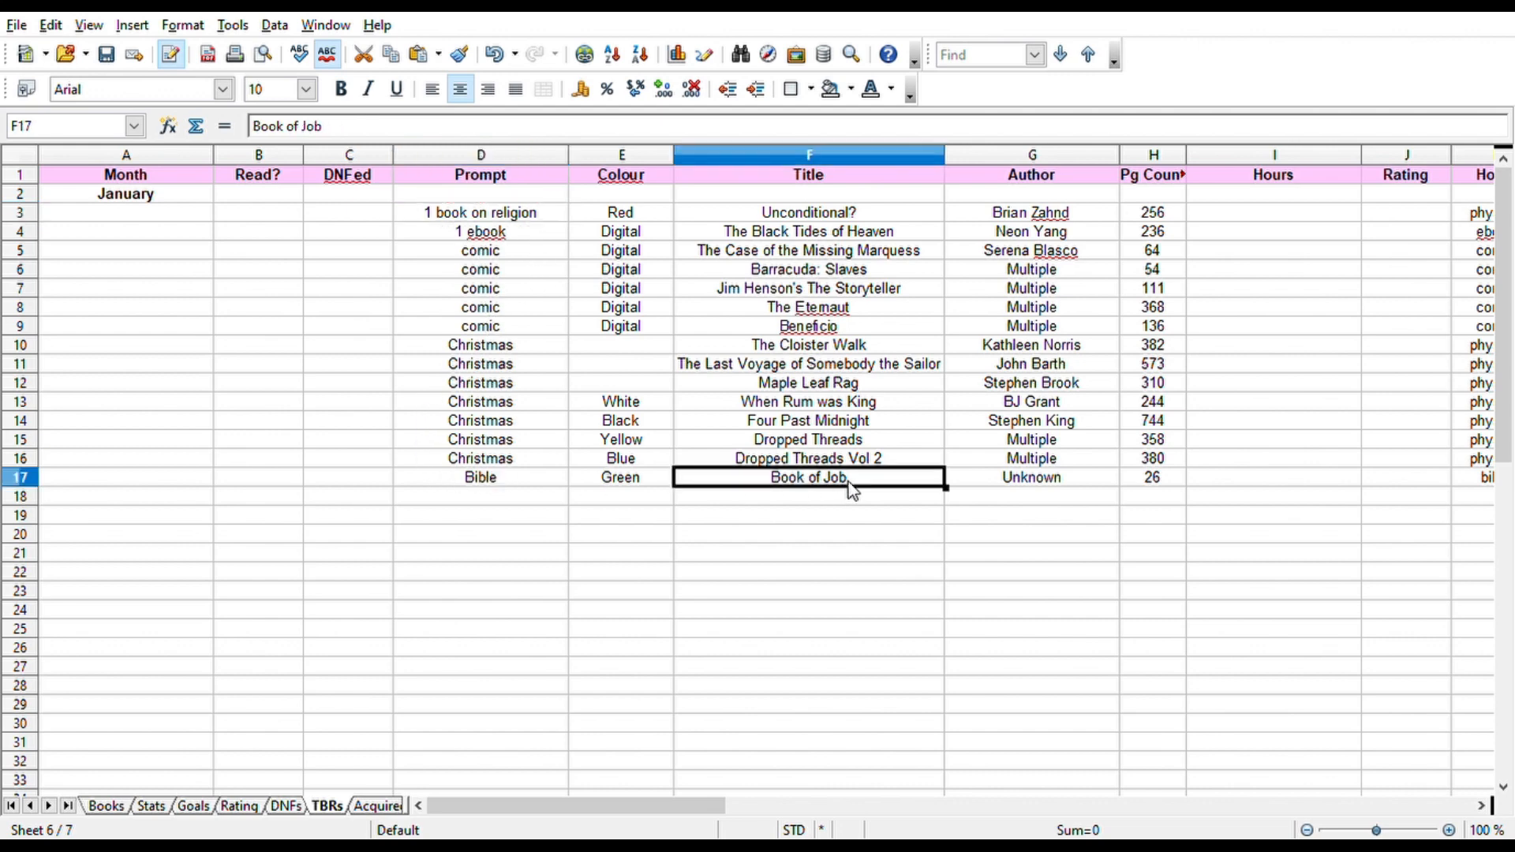
key(Right)
key(Right)
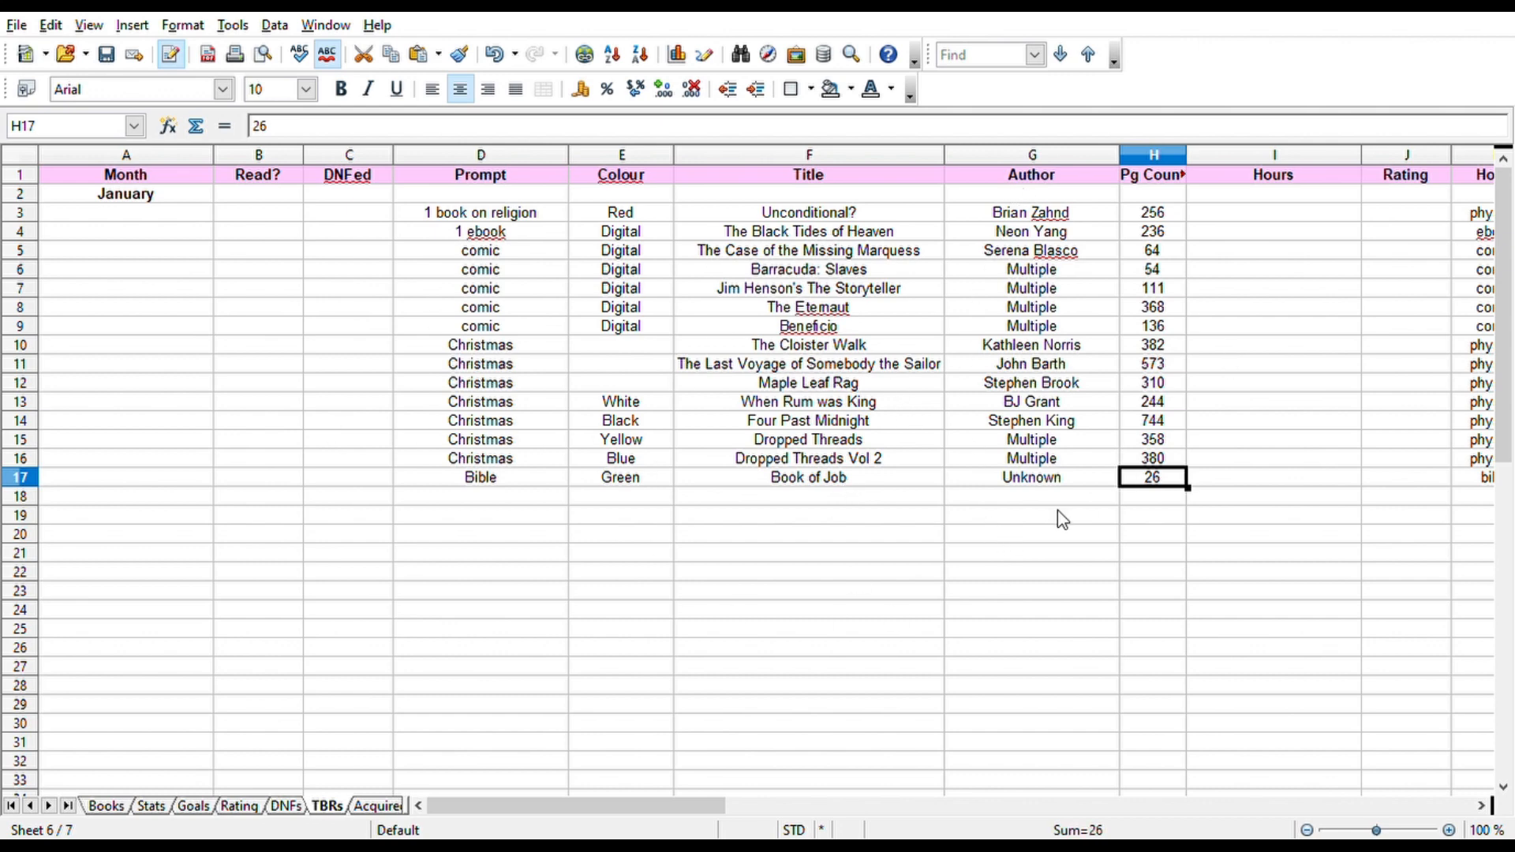
click(379, 806)
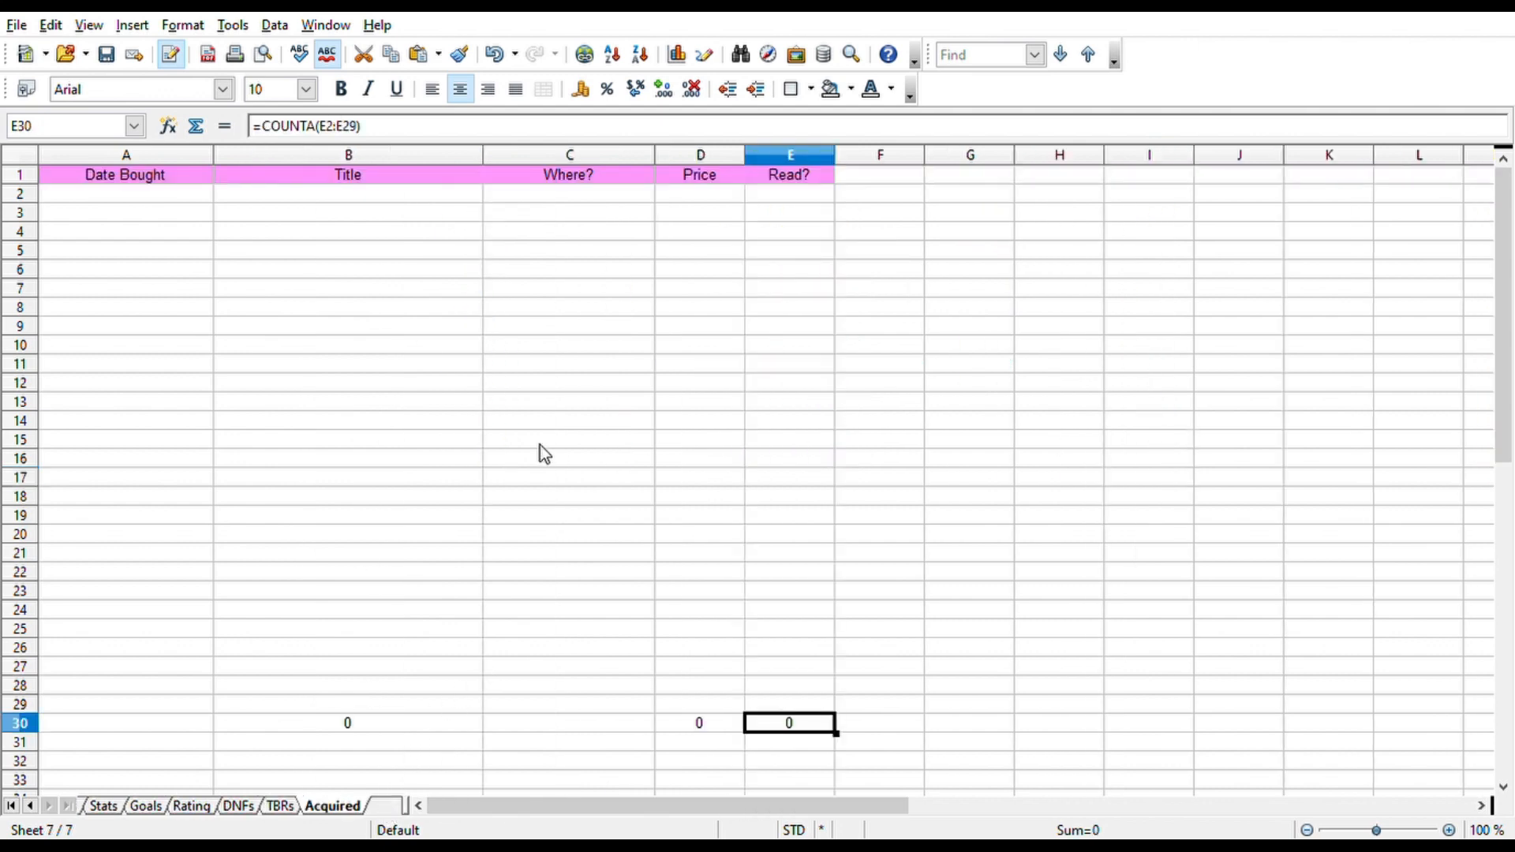
click(282, 804)
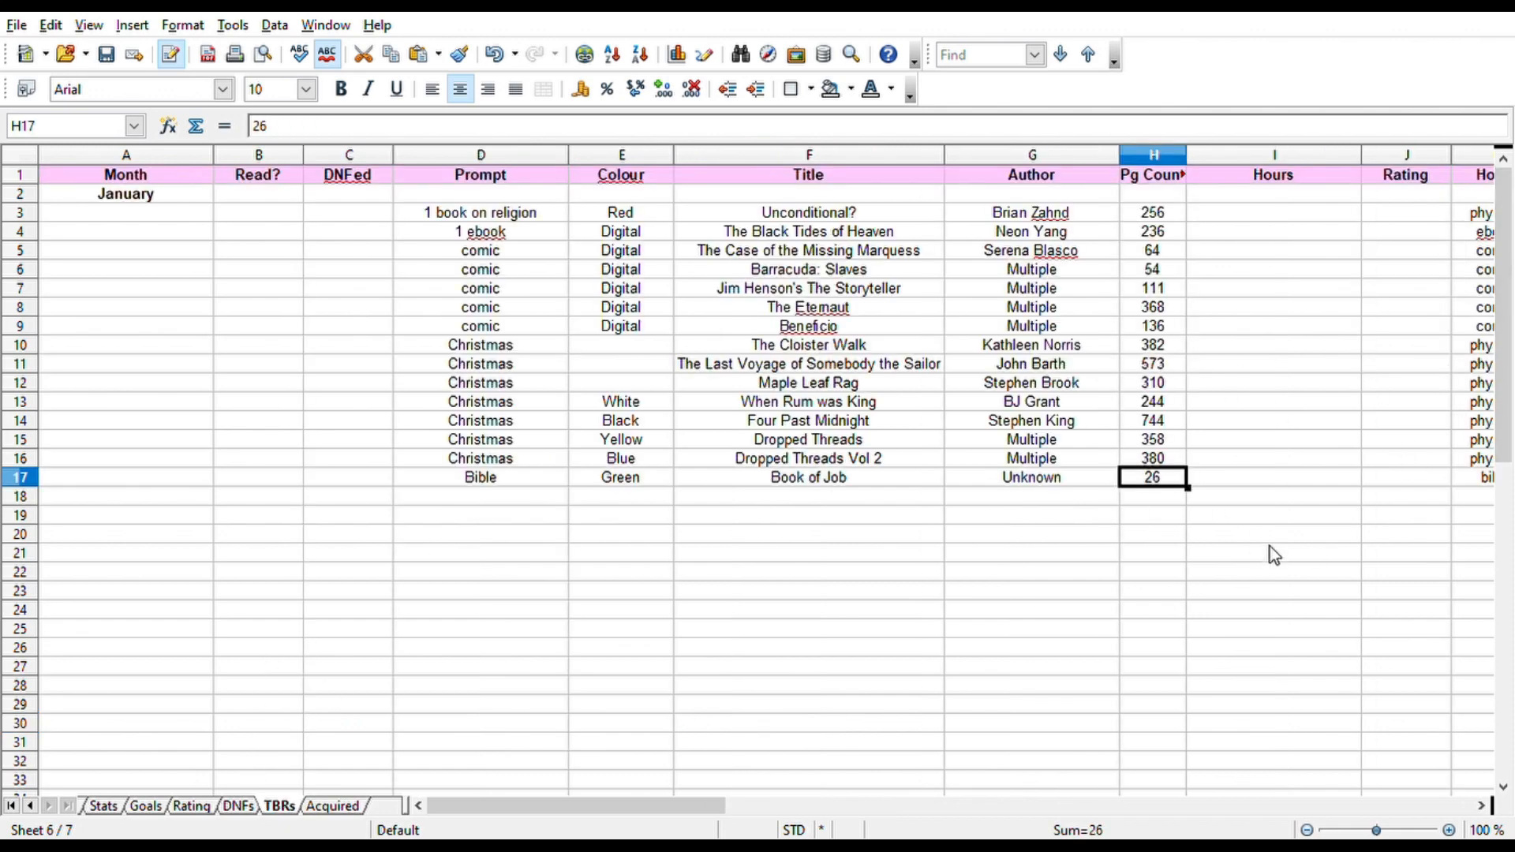
Total the January TBR page counts in H19 with =SUM(H2:H17), and clear the cell again.
click(1152, 517)
text(=sum)
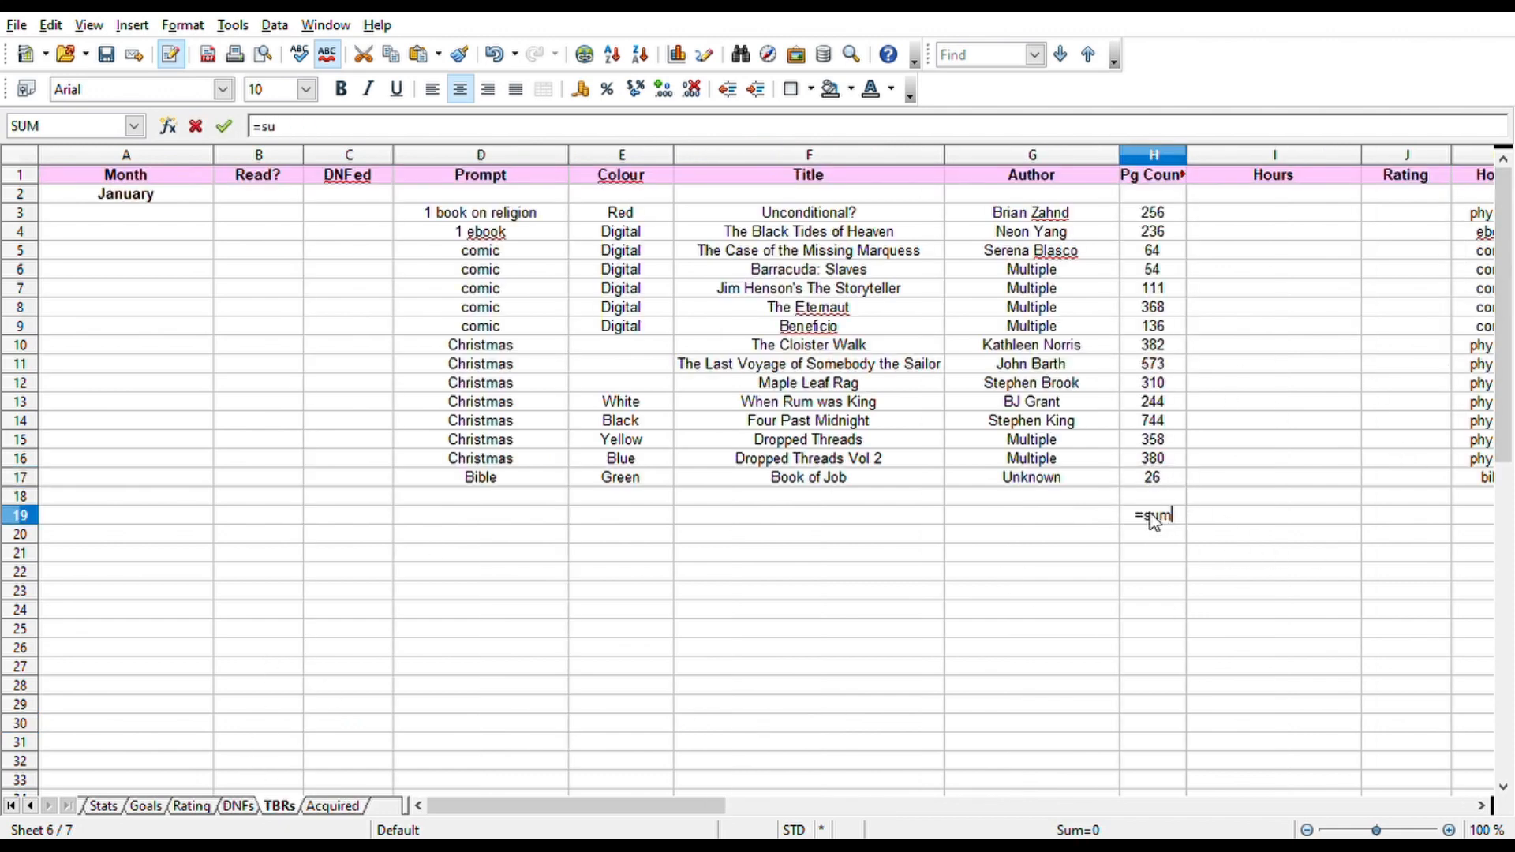
text((h2:h17)
key(BackSpace)
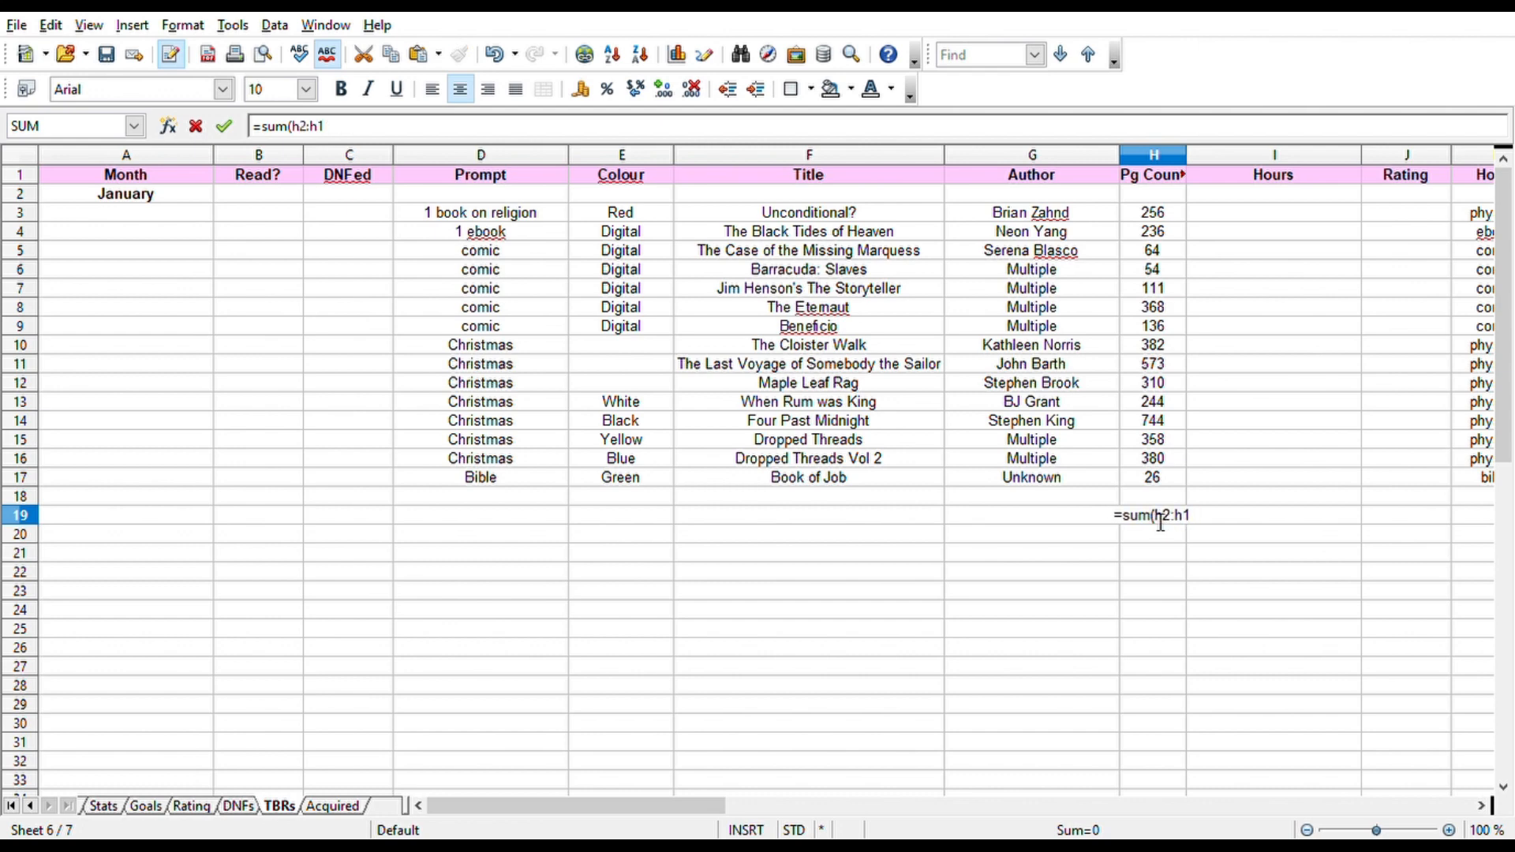
text(7)
key(Return)
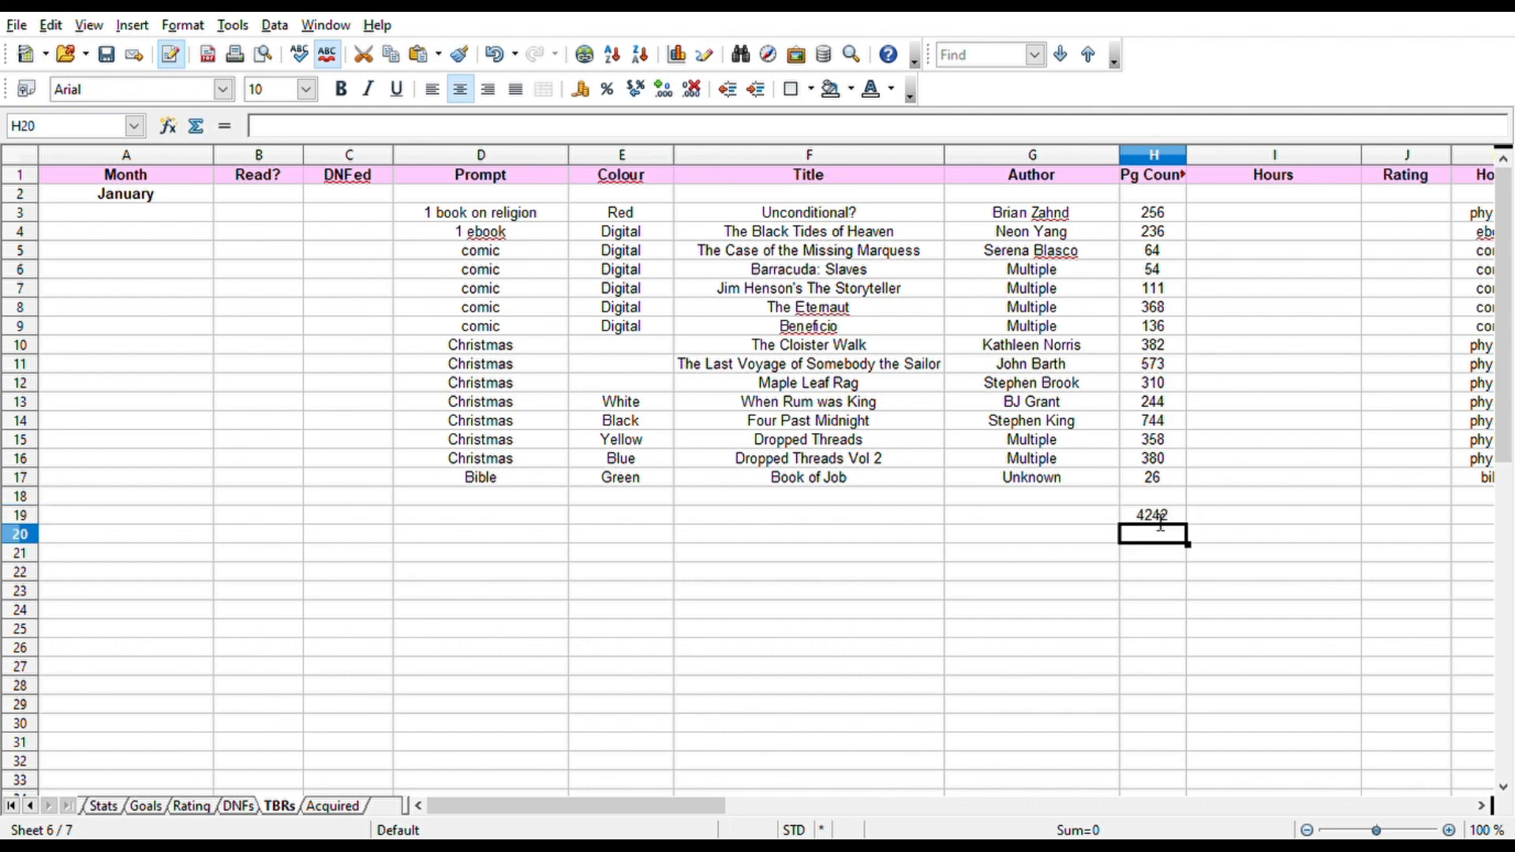
click(1179, 519)
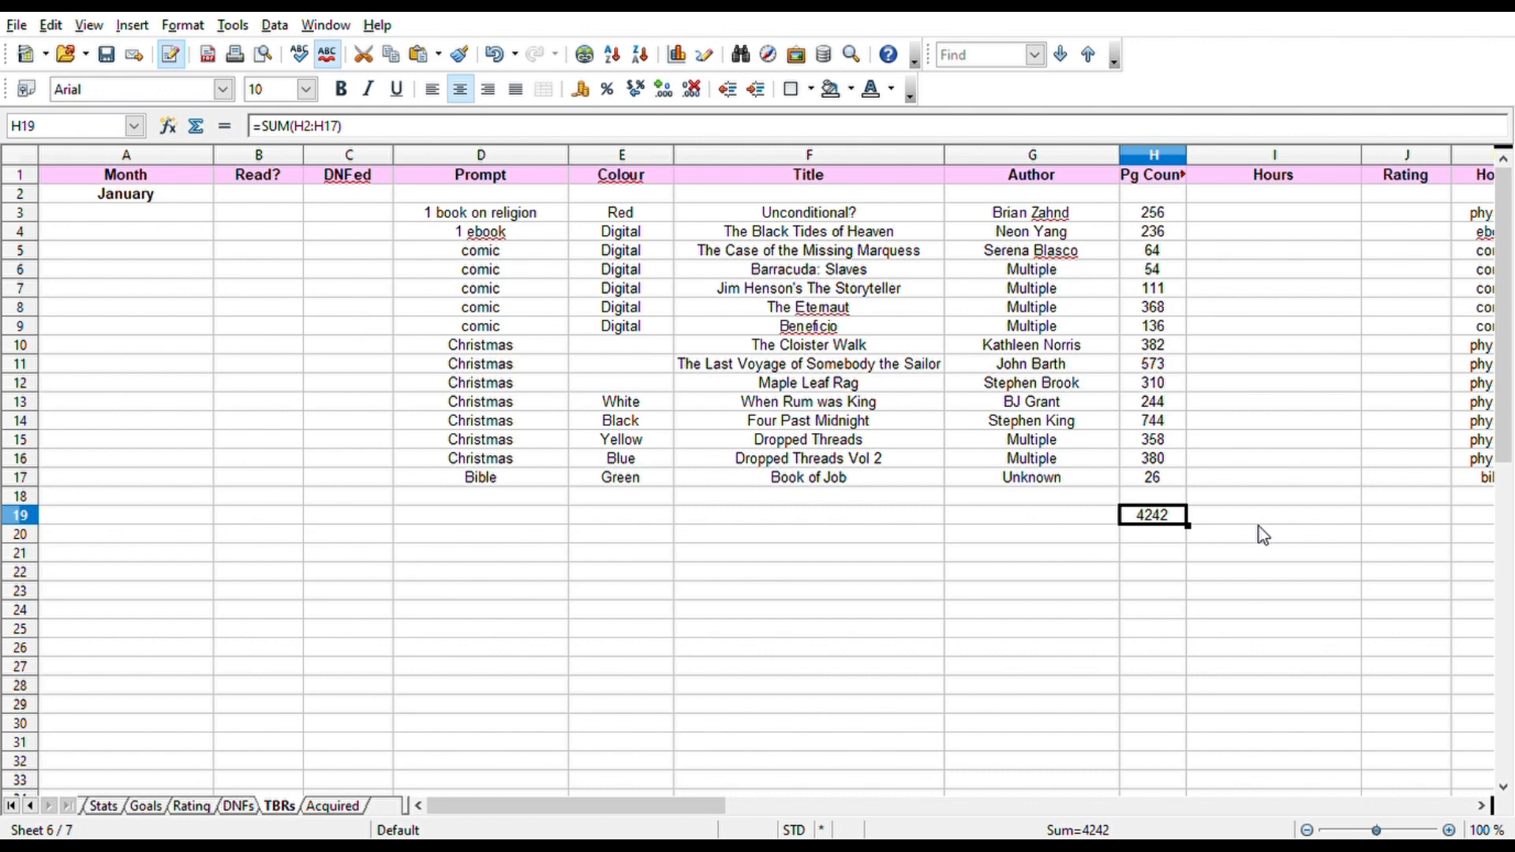
key(Delete)
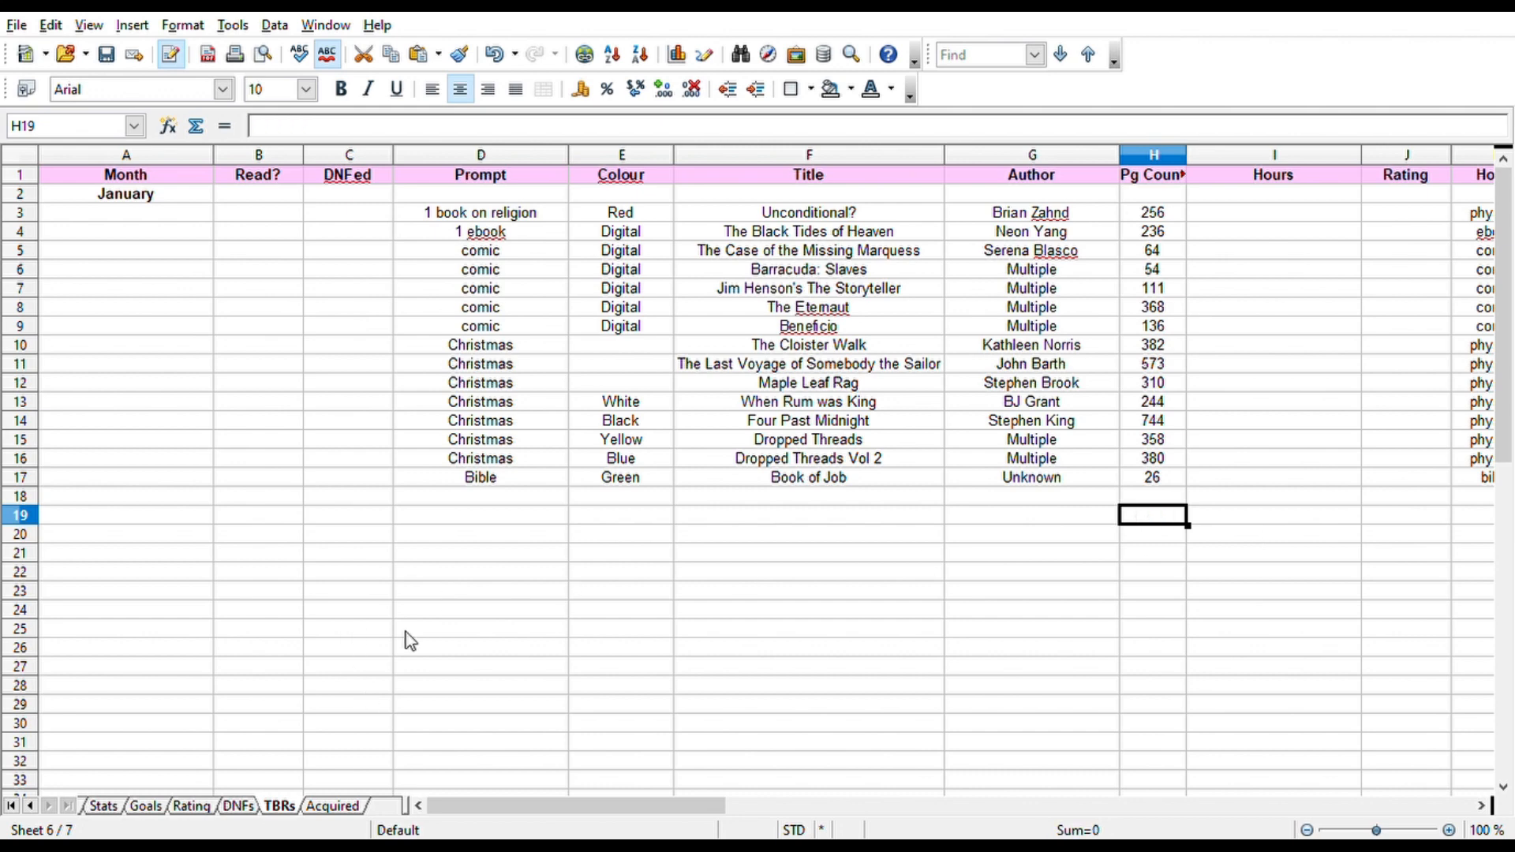
Compare the page counts of The Last Voyage of Somebody the Sailor and Four Past Midnight.
click(1167, 368)
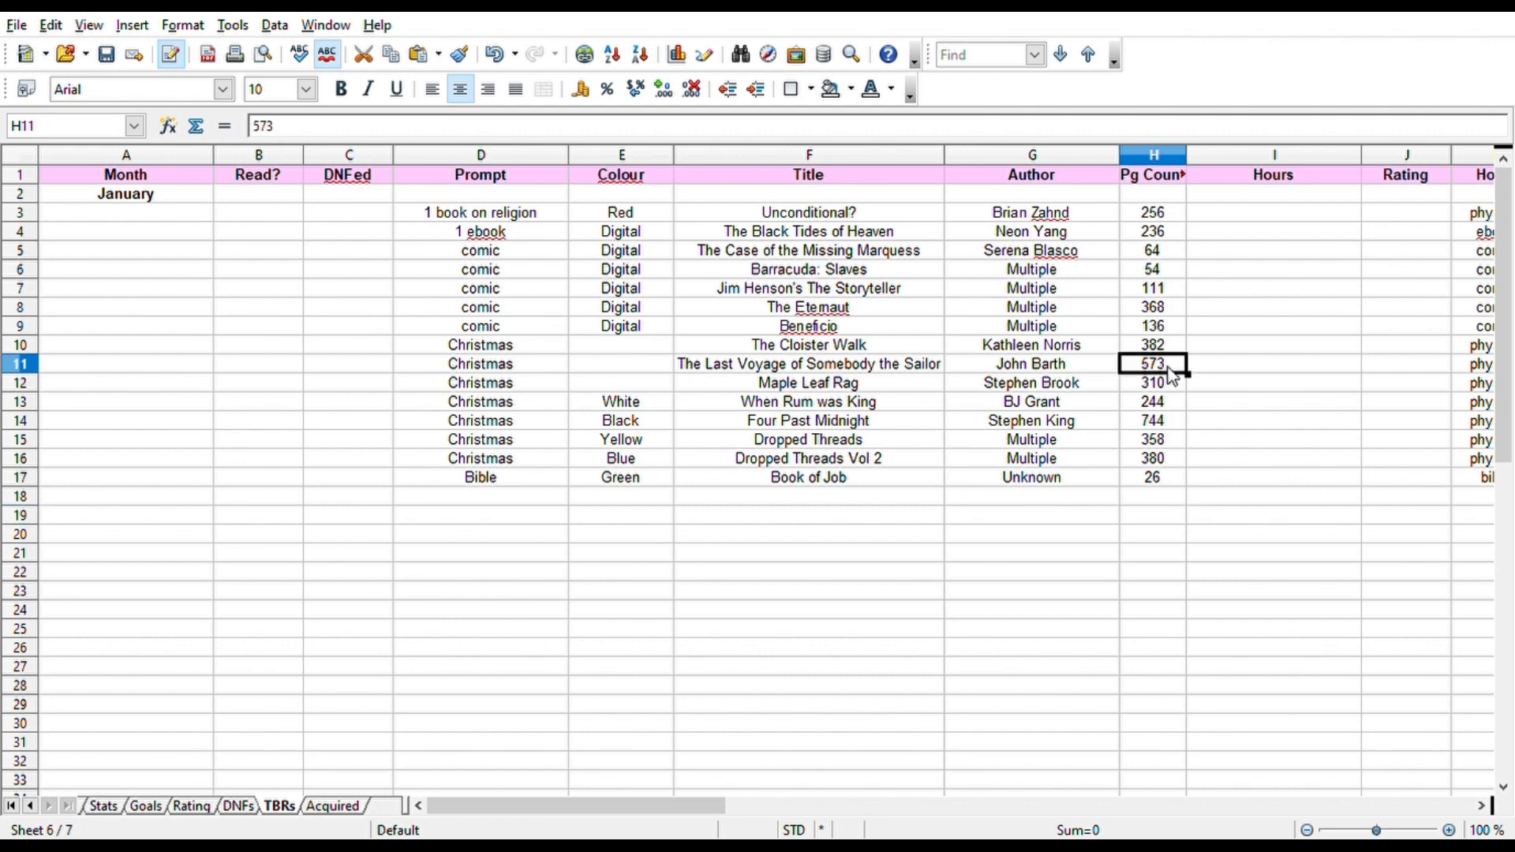
ctrl+click(1172, 418)
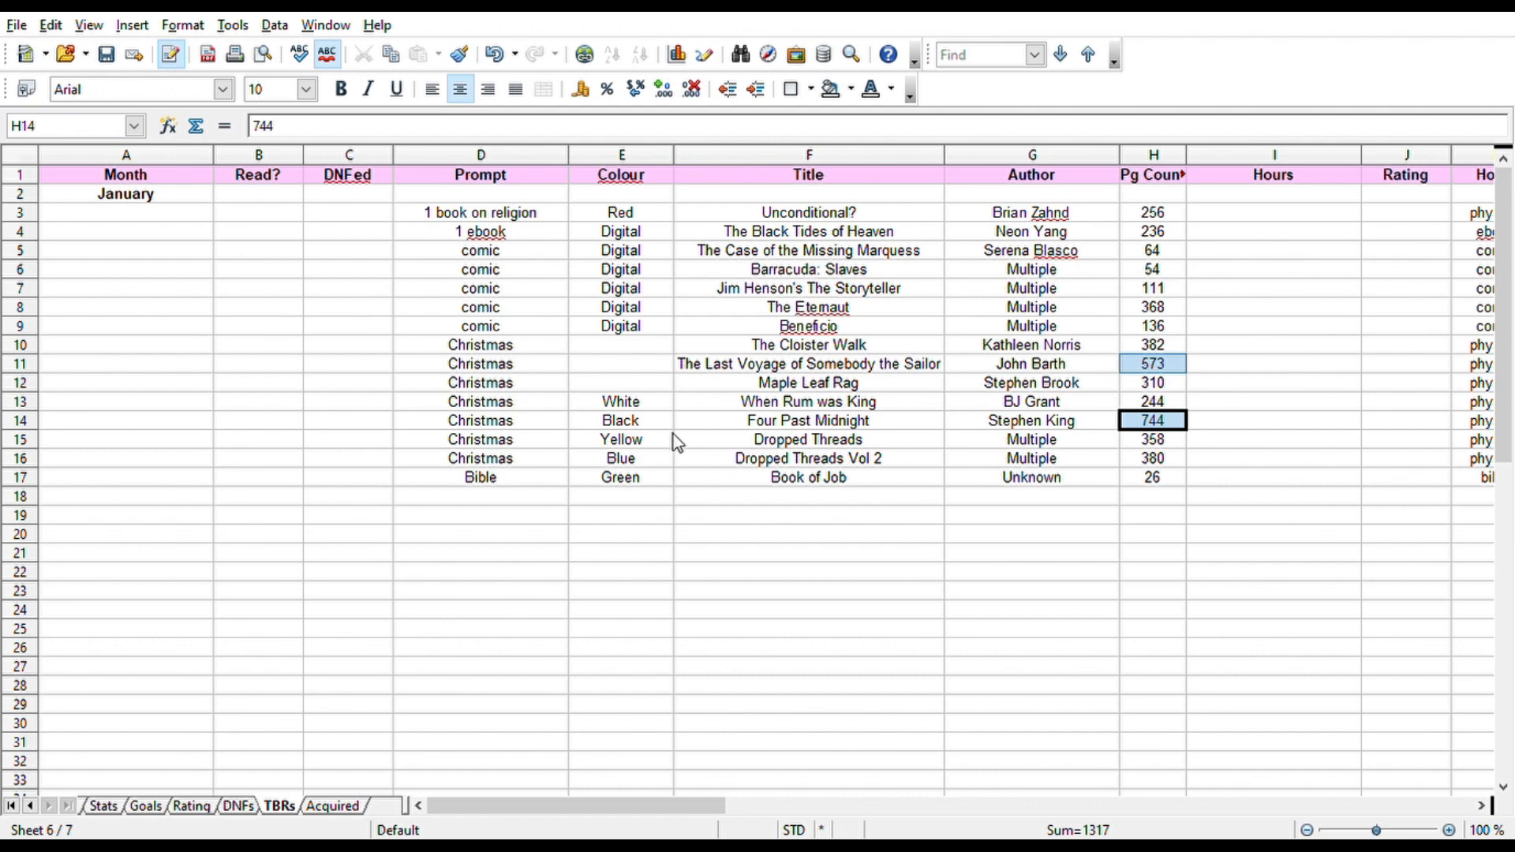
click(820, 426)
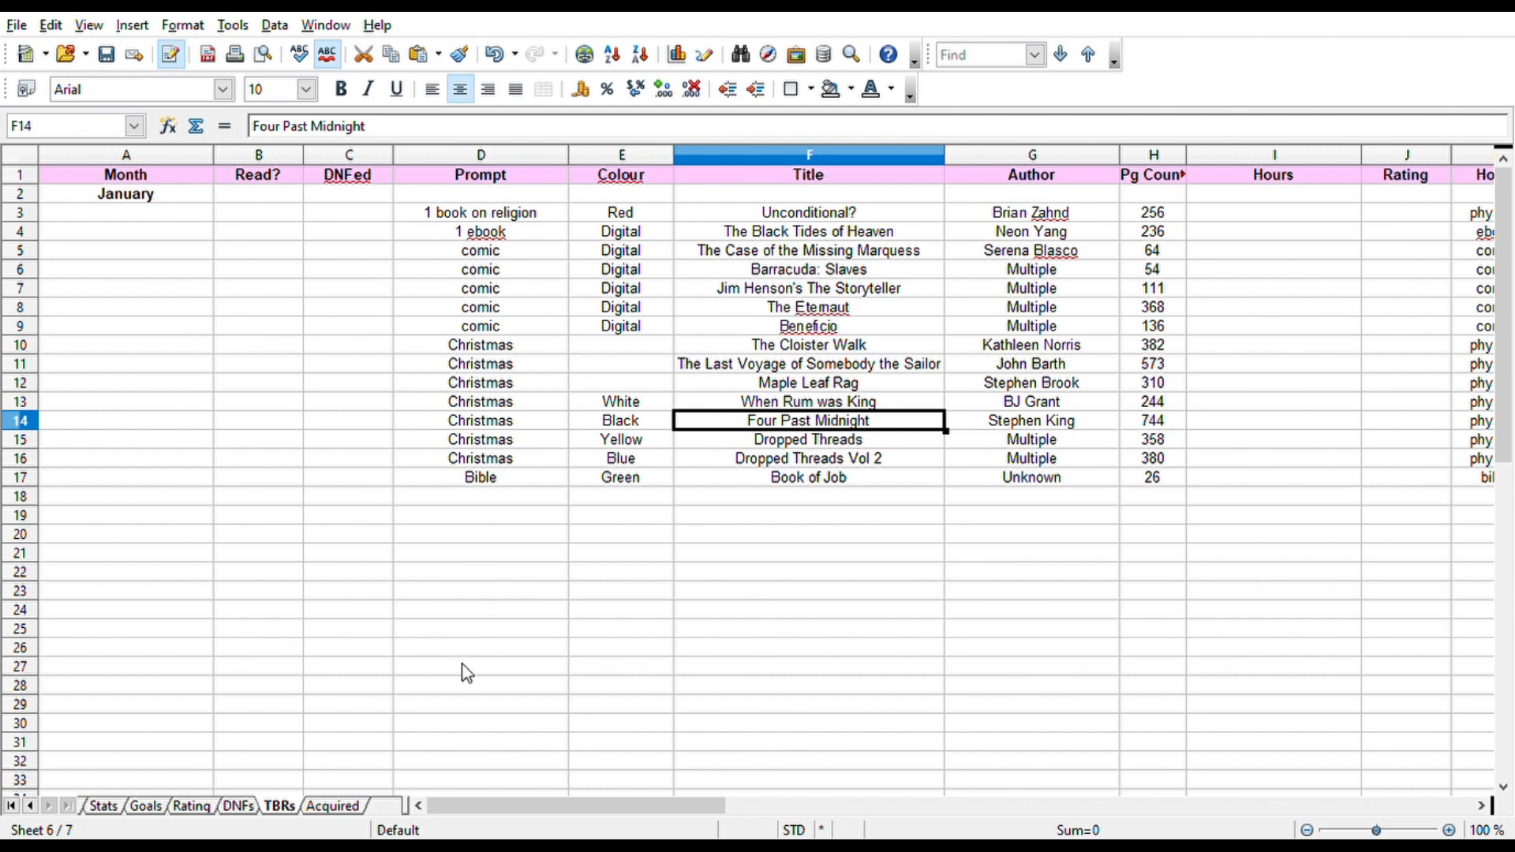
Make the header row of the Acquired sheet bold and save the spreadsheet.
click(334, 805)
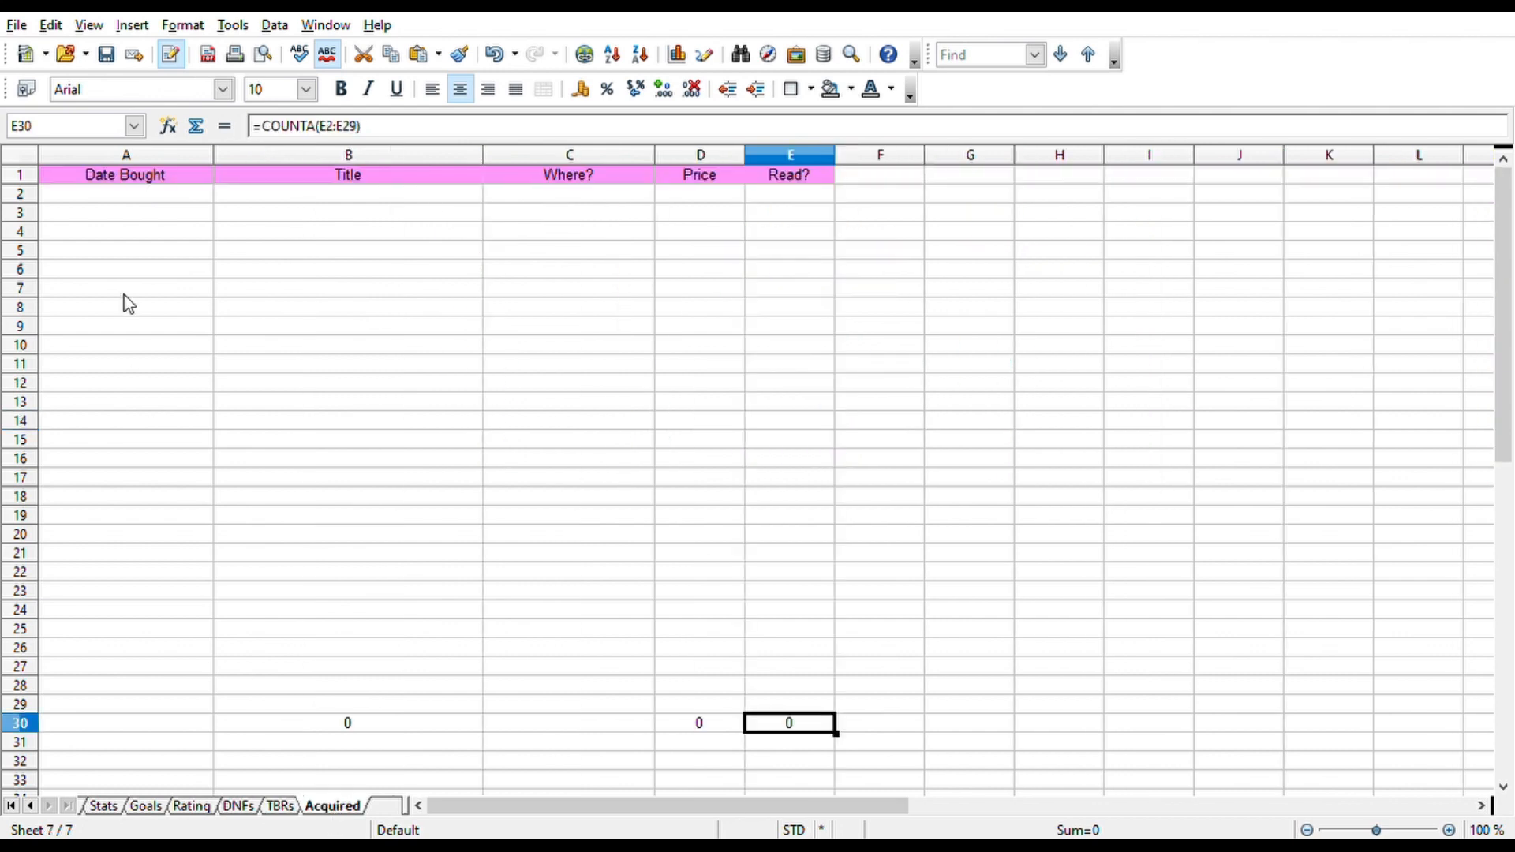
click(28, 178)
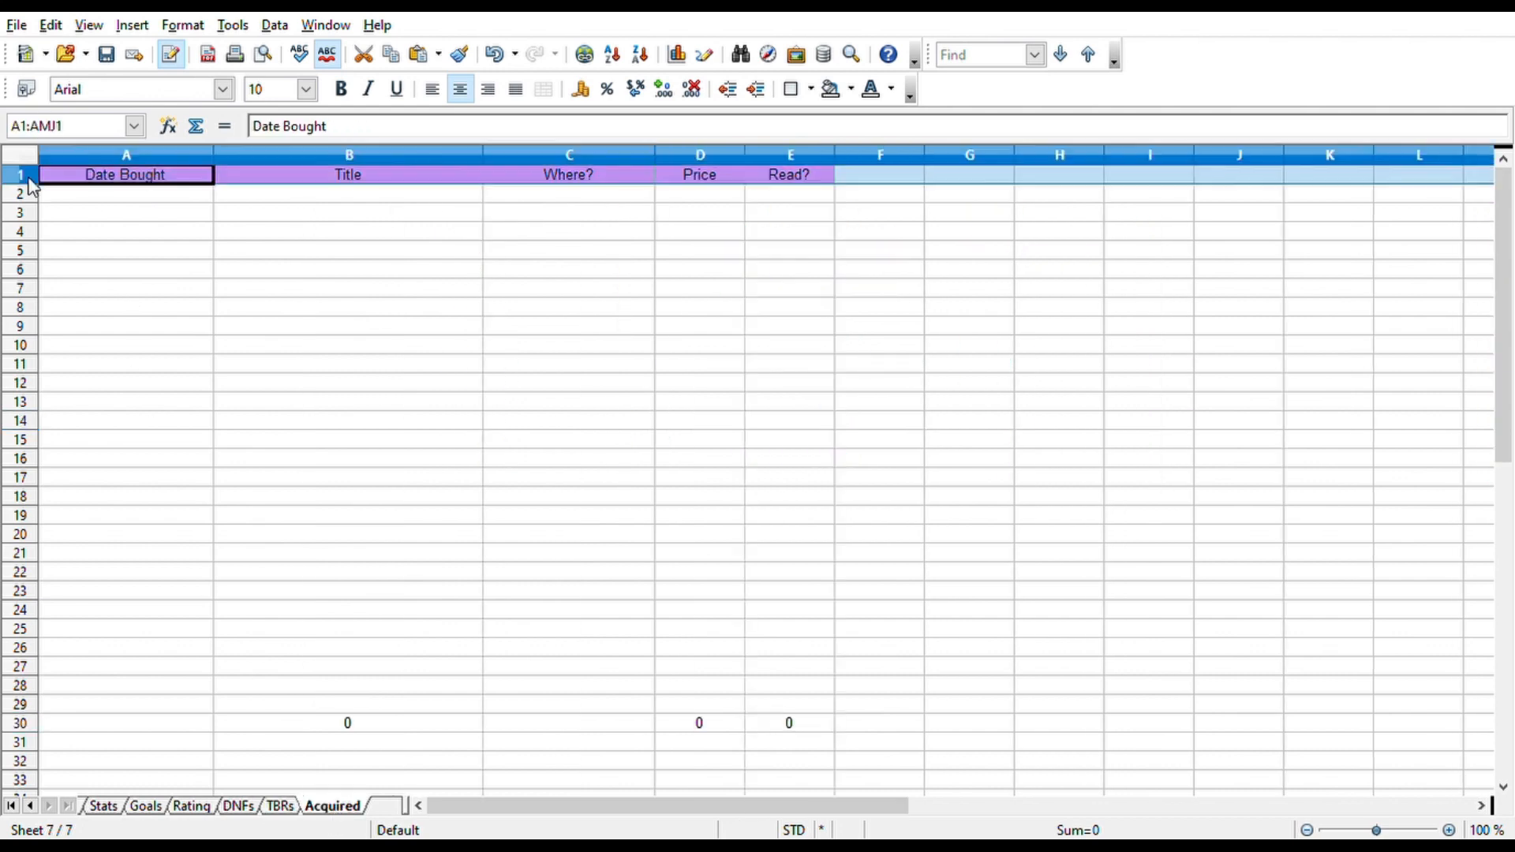
key(ctrl+b)
click(518, 156)
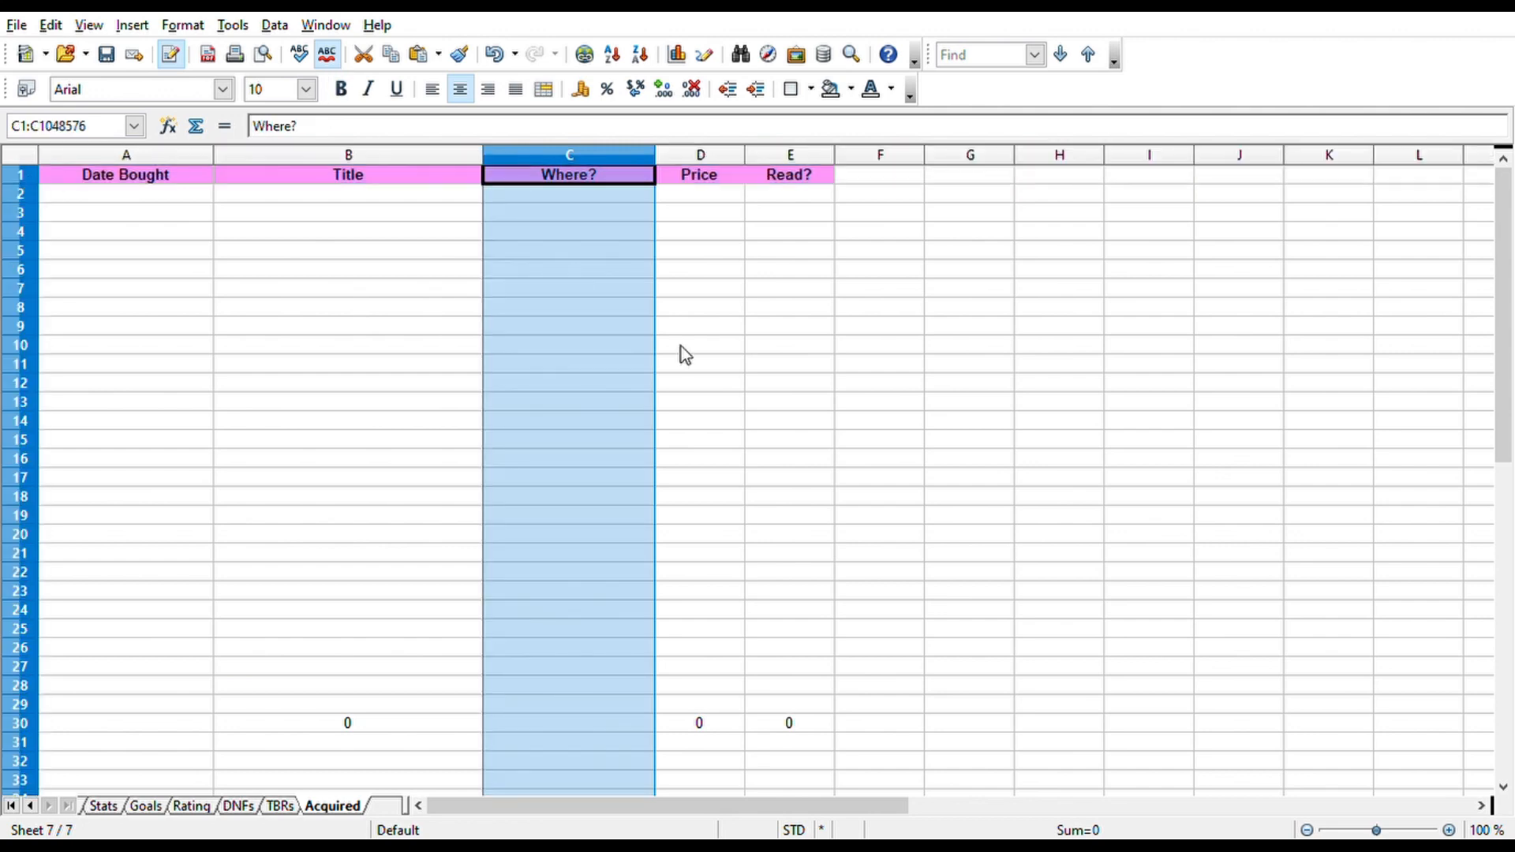
click(680, 347)
key(ctrl+s)
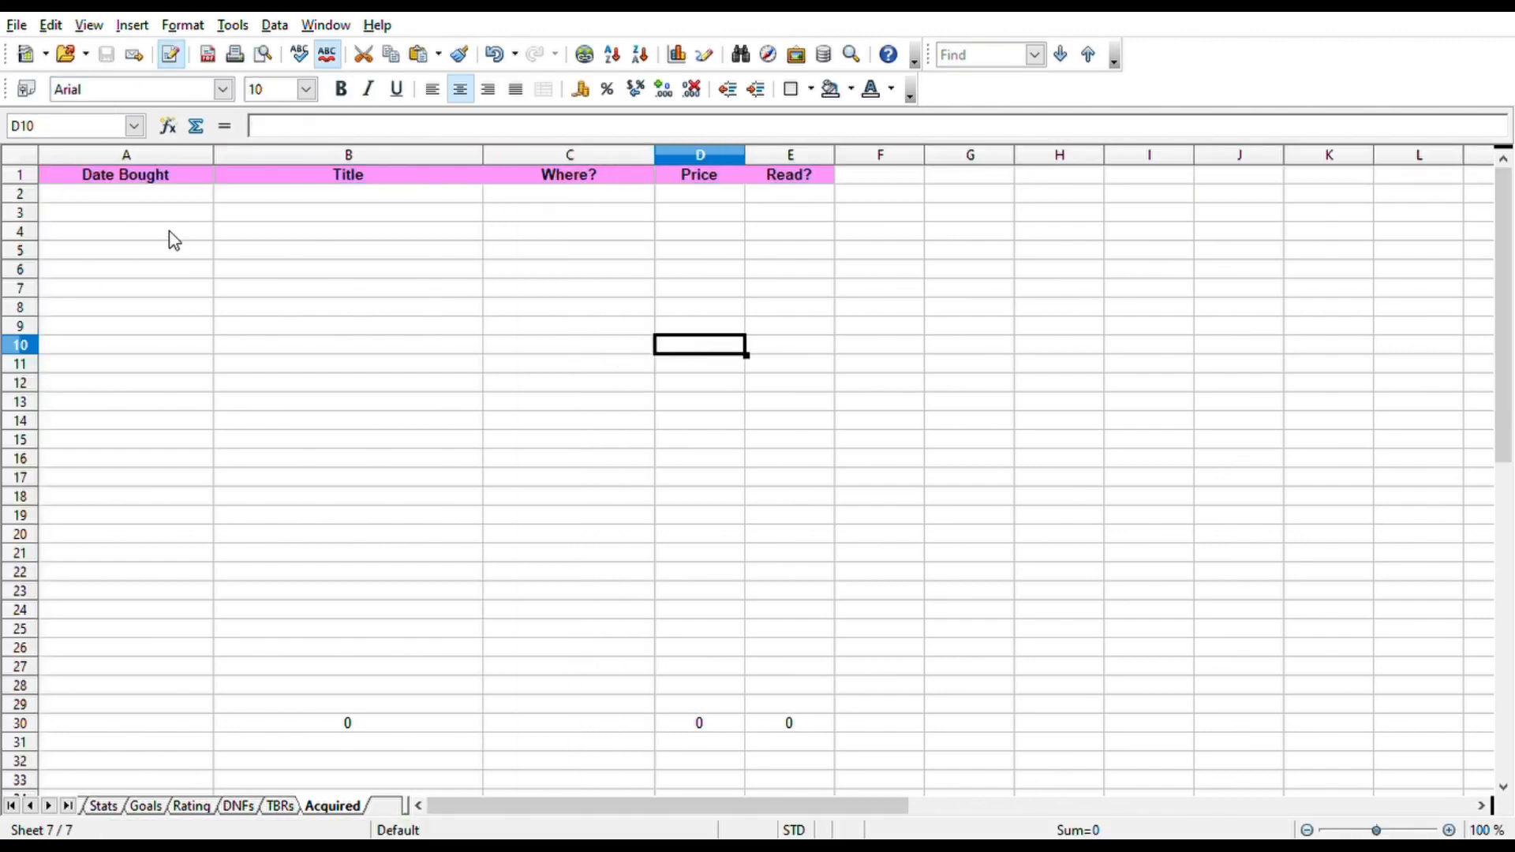
Go through the Date Bought, Title, Where?, Price and Read? columns in row 3 of the Acquired sheet.
click(154, 221)
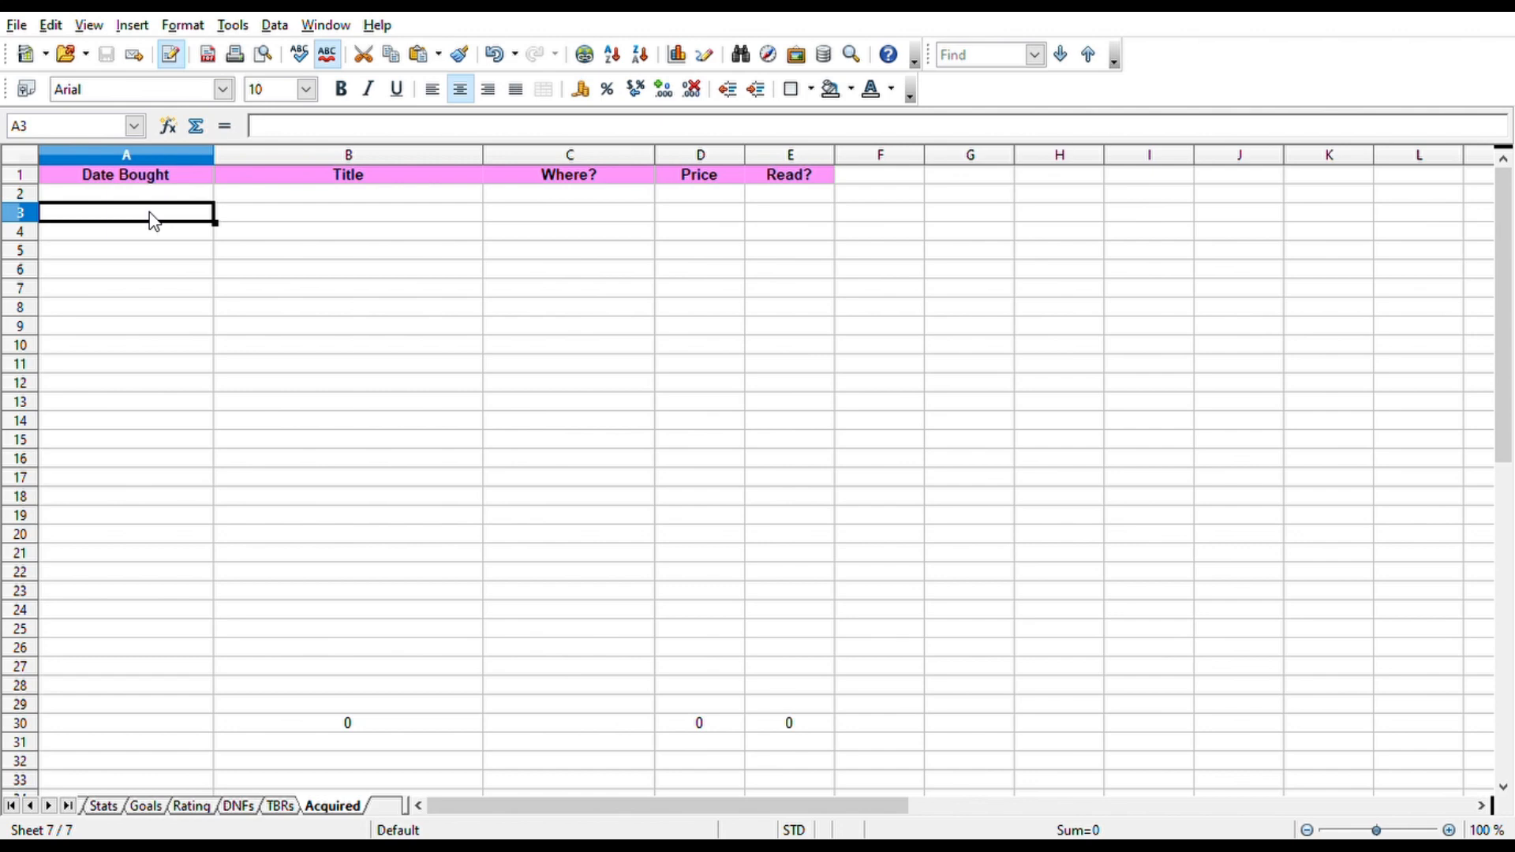
click(372, 220)
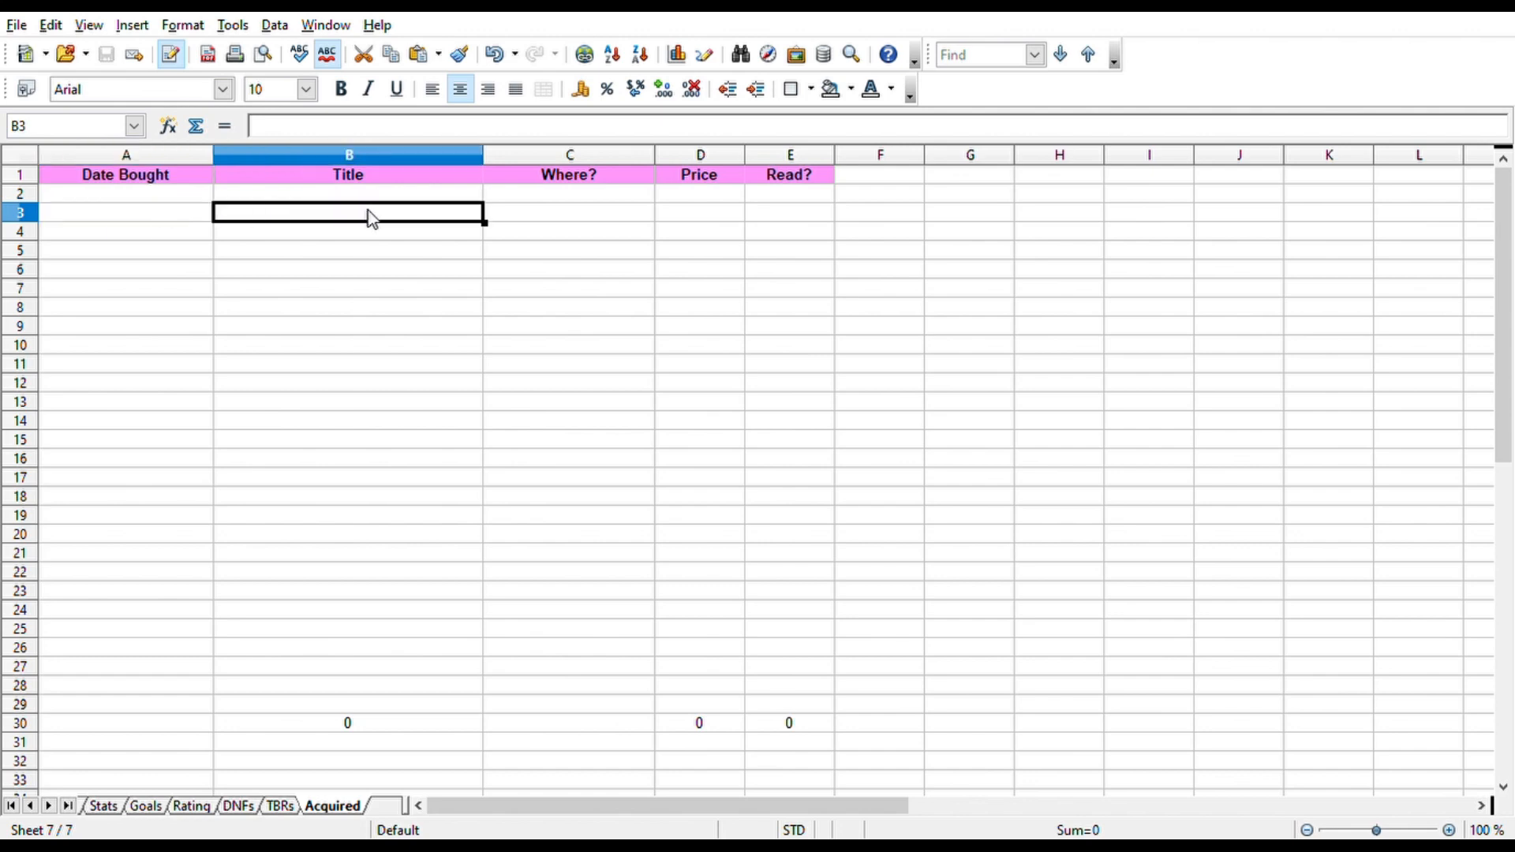
click(558, 219)
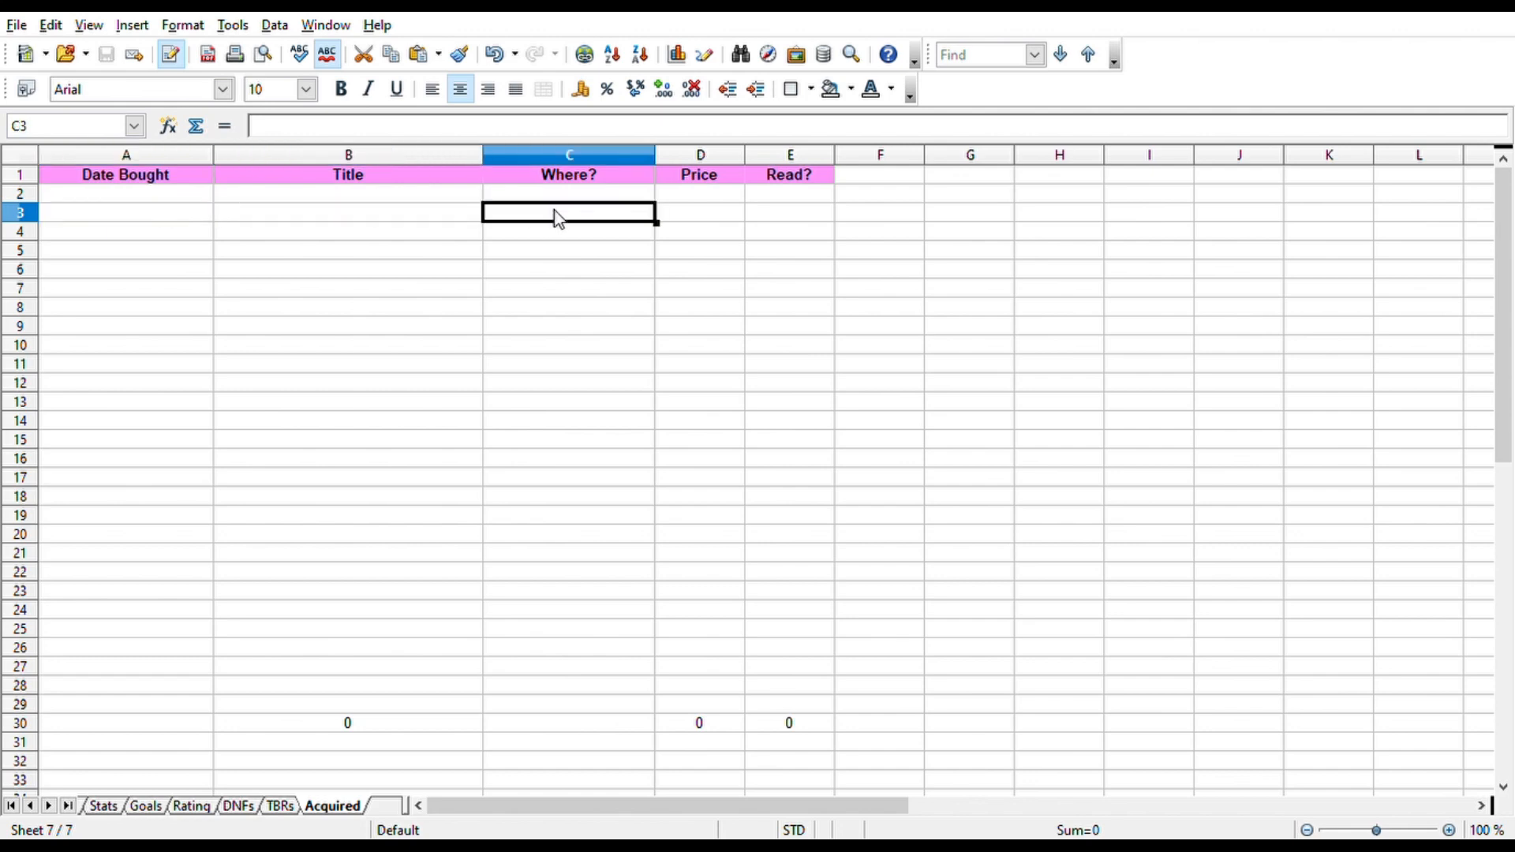
click(696, 220)
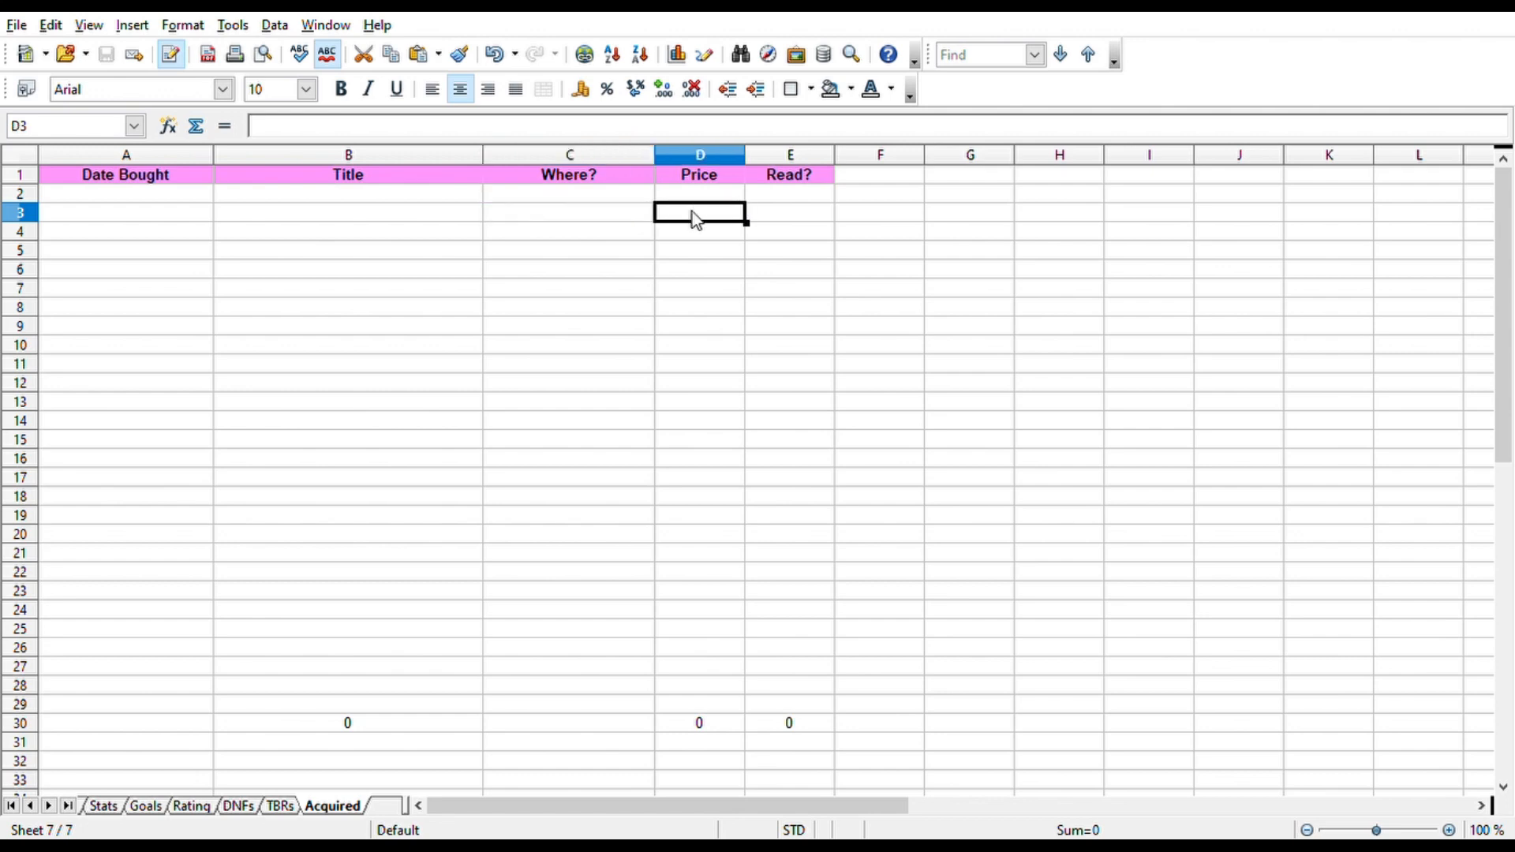
click(789, 221)
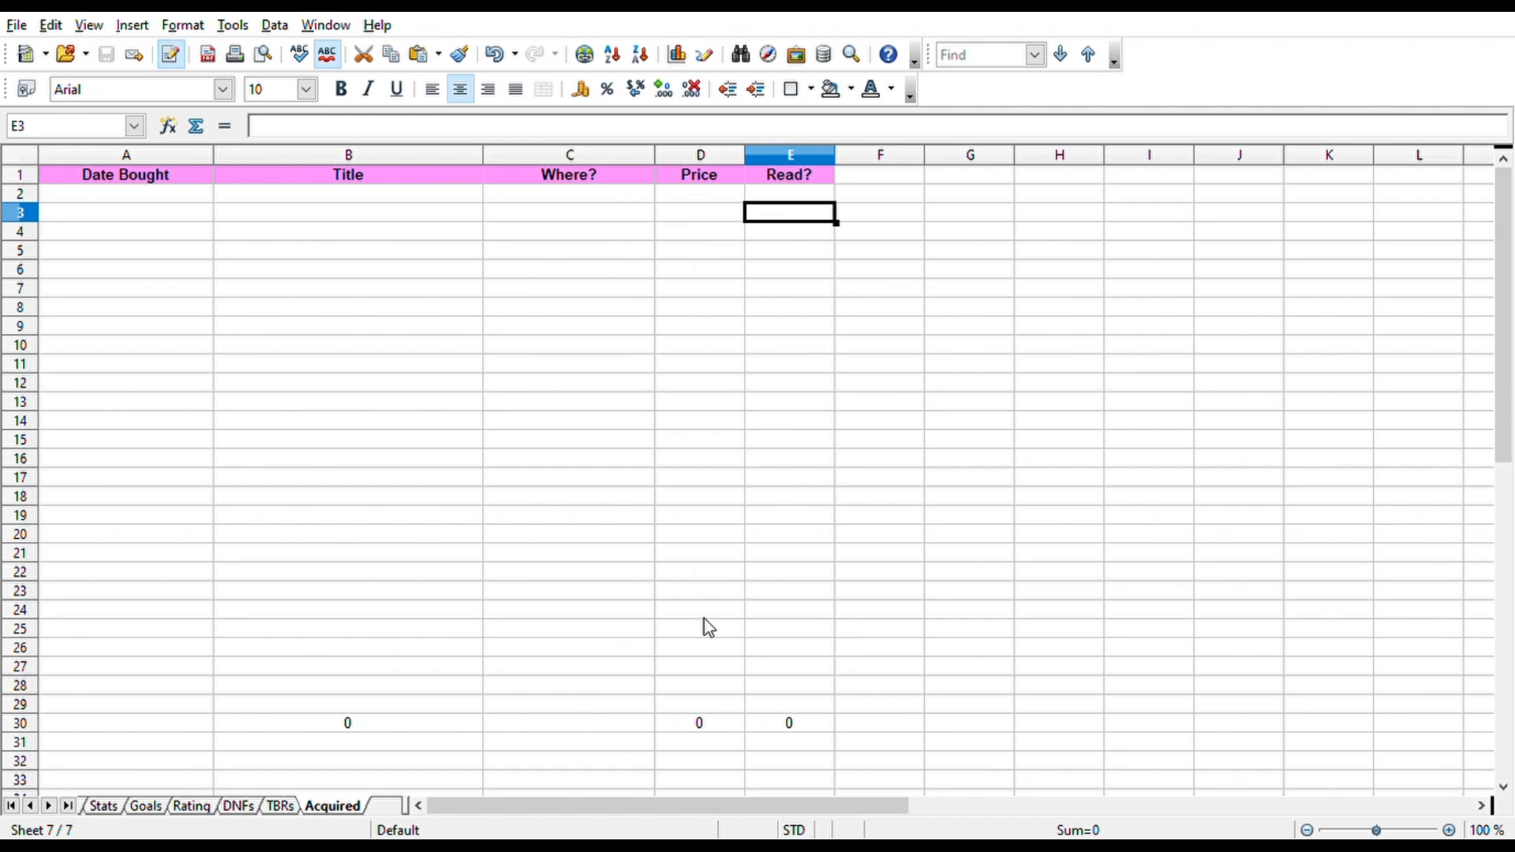
Inspect the formulas in row 30 of the Acquired sheet under Title, Price and Read?
click(368, 734)
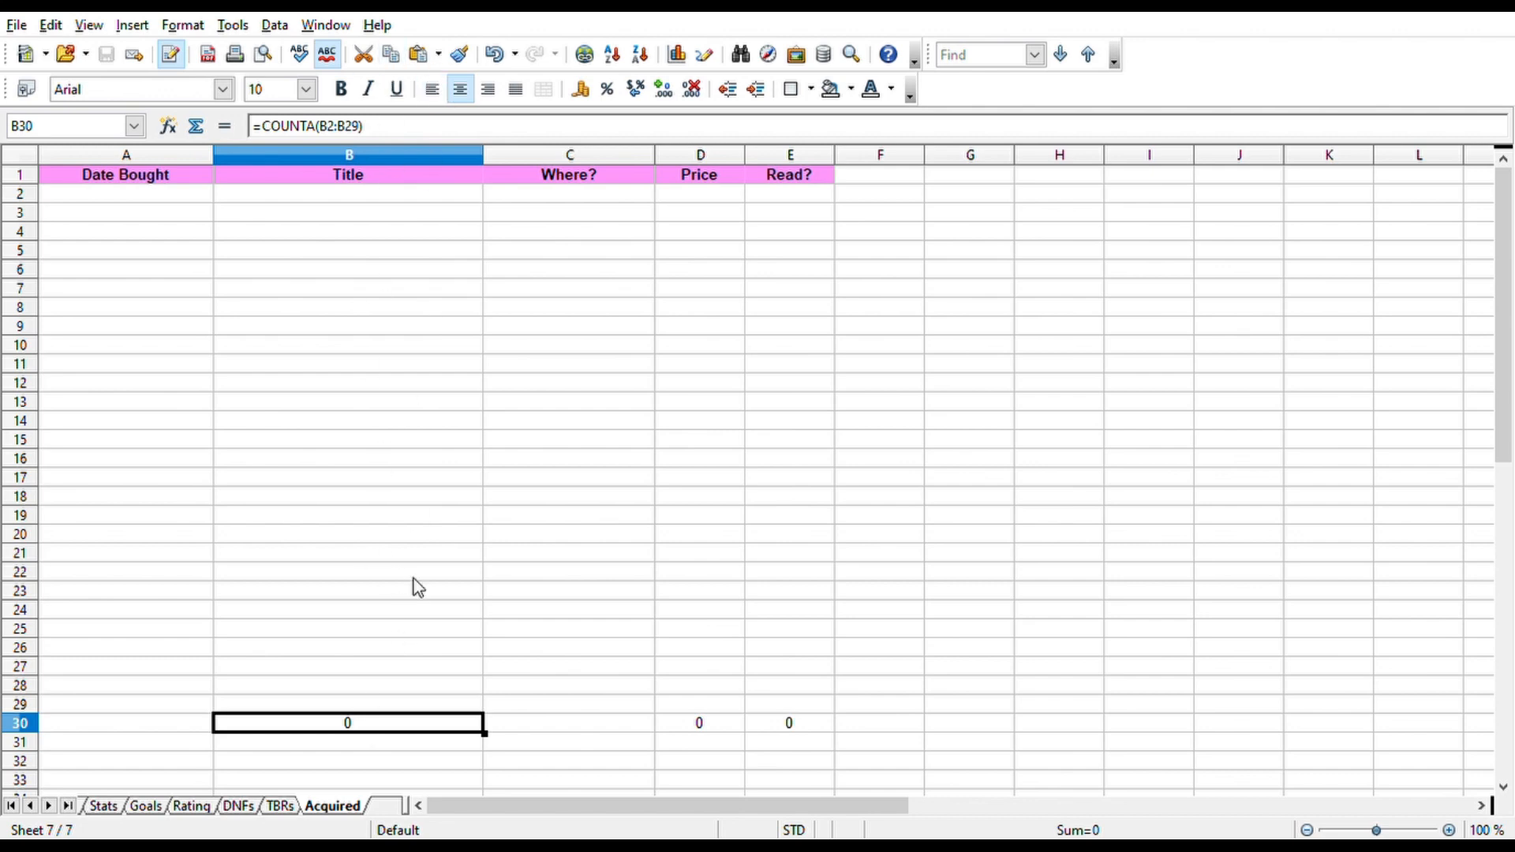
click(703, 730)
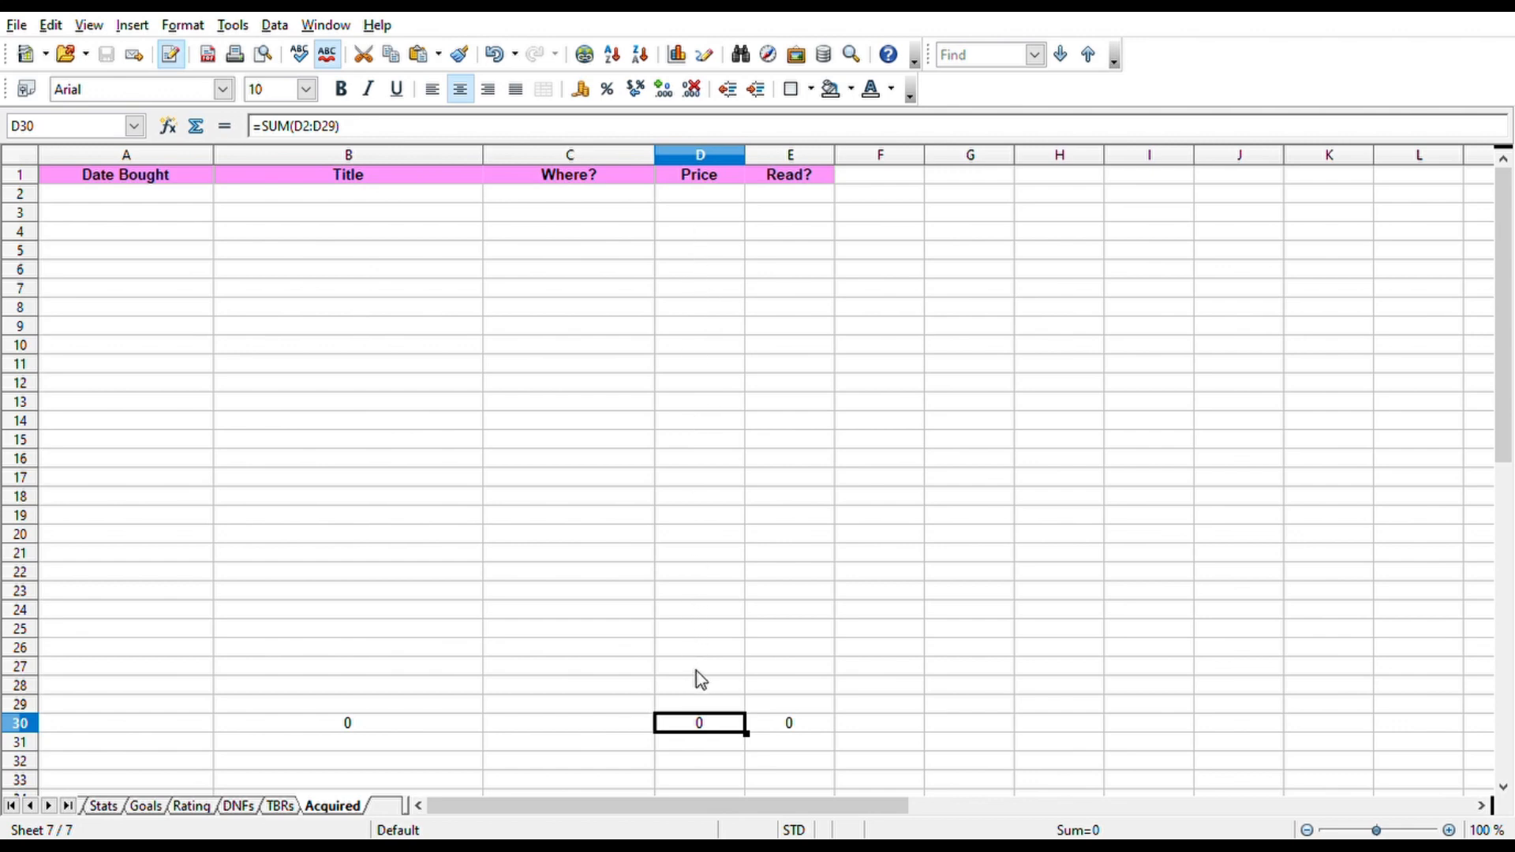
click(797, 729)
click(722, 730)
click(781, 575)
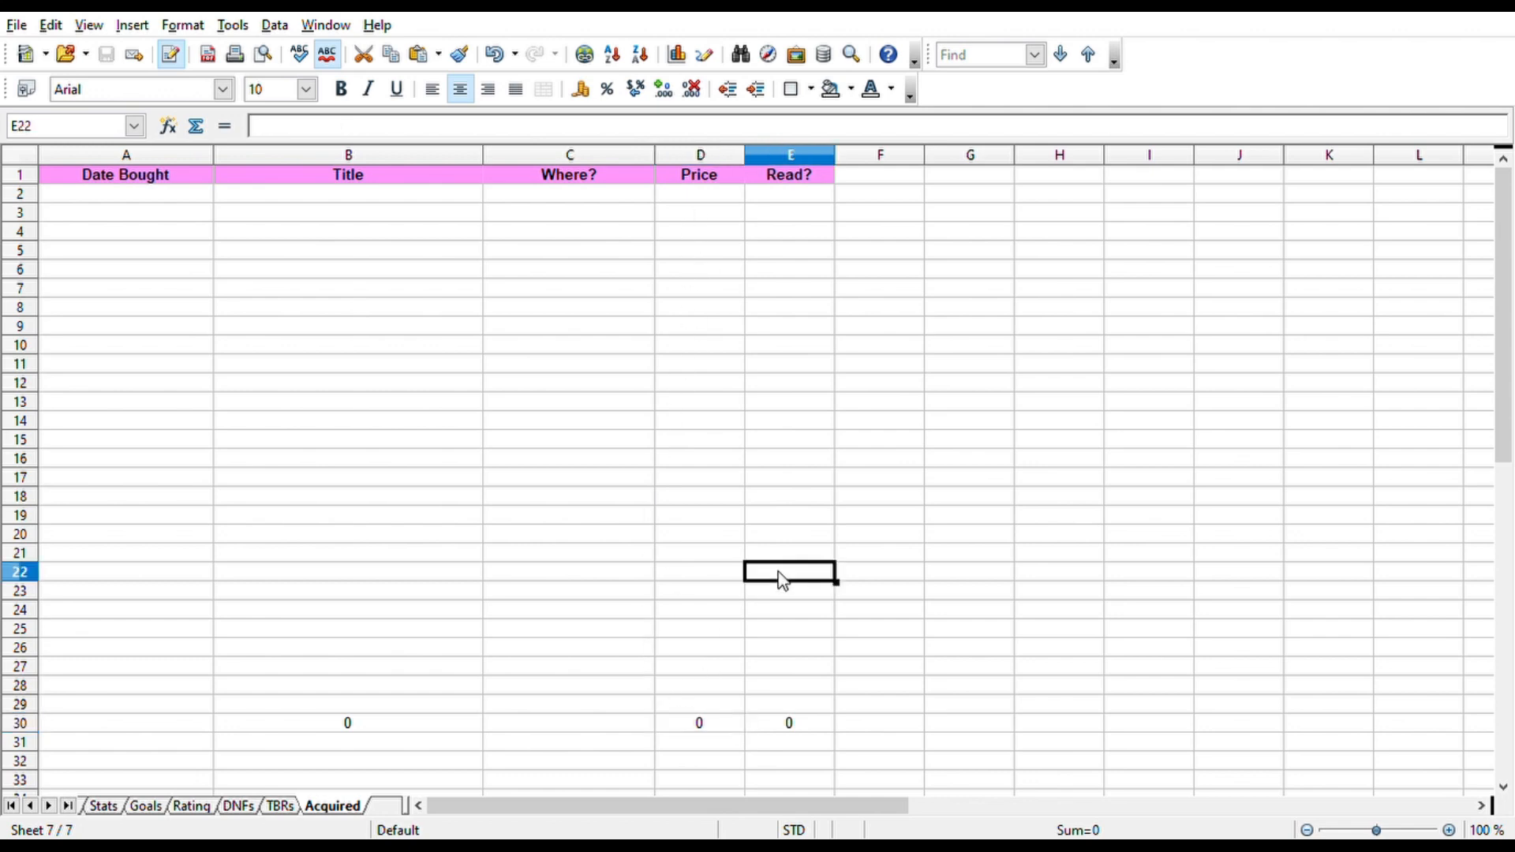
Look over the Books sheet and the Stats sheet's categories, and inspect the formula for the Classics genre.
click(30, 806)
click(105, 808)
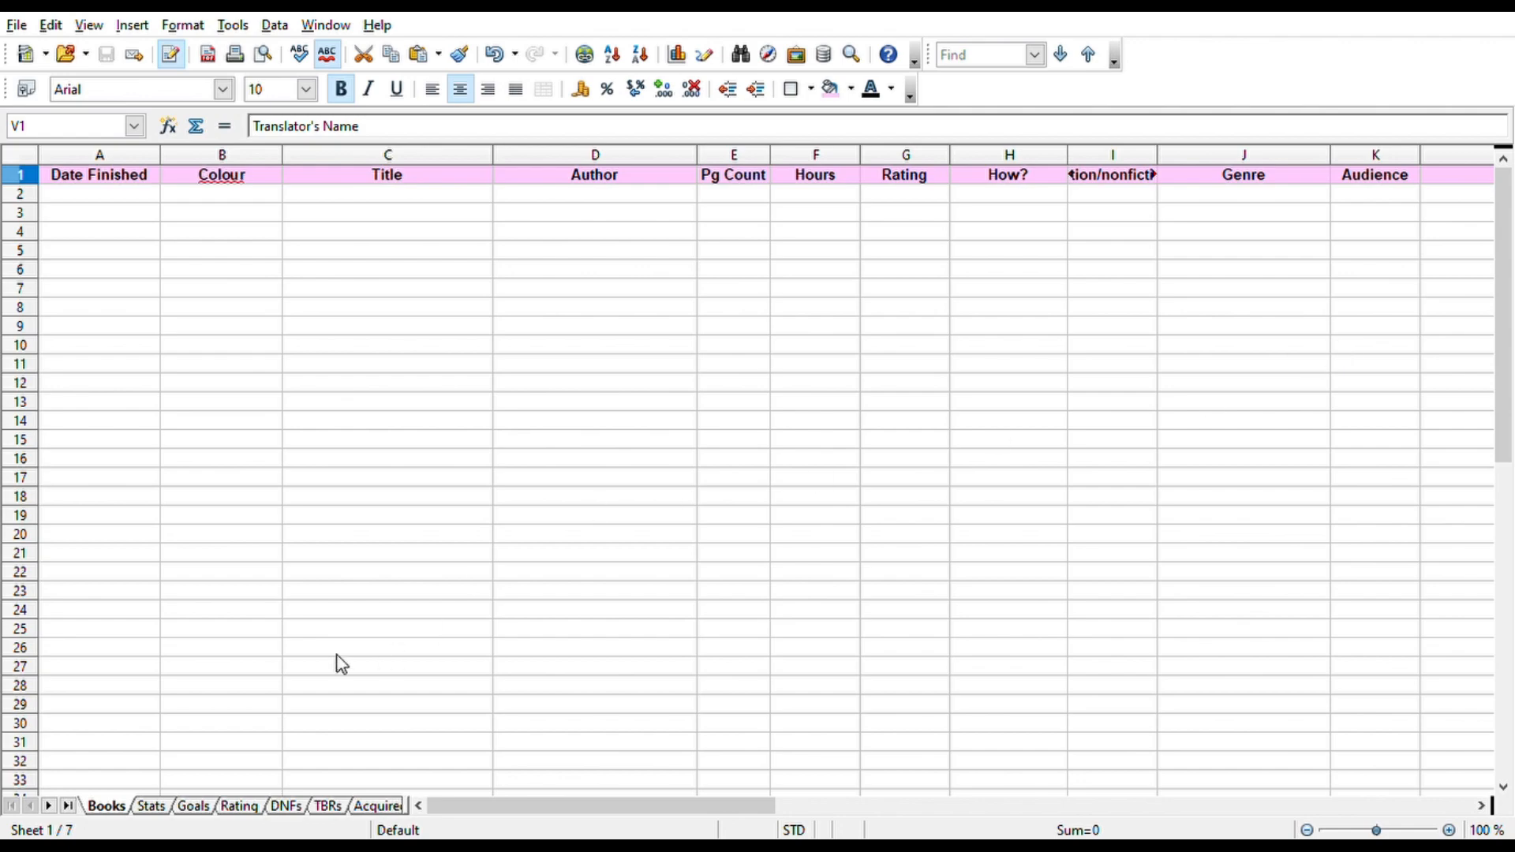
click(152, 806)
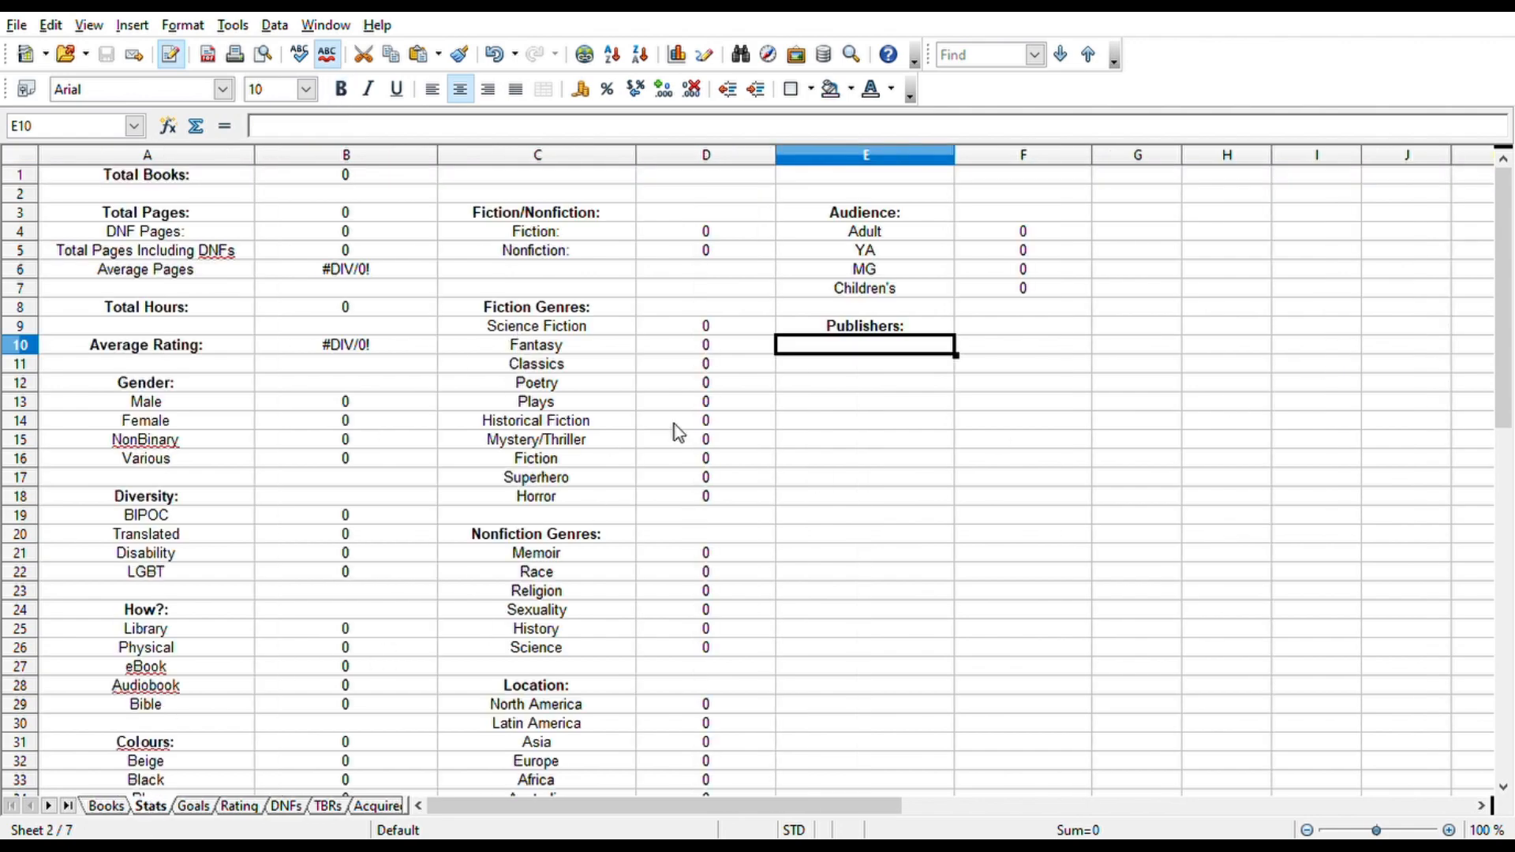
scroll(676, 434, down, 6)
scroll(677, 433, up, 1)
scroll(679, 433, up, 5)
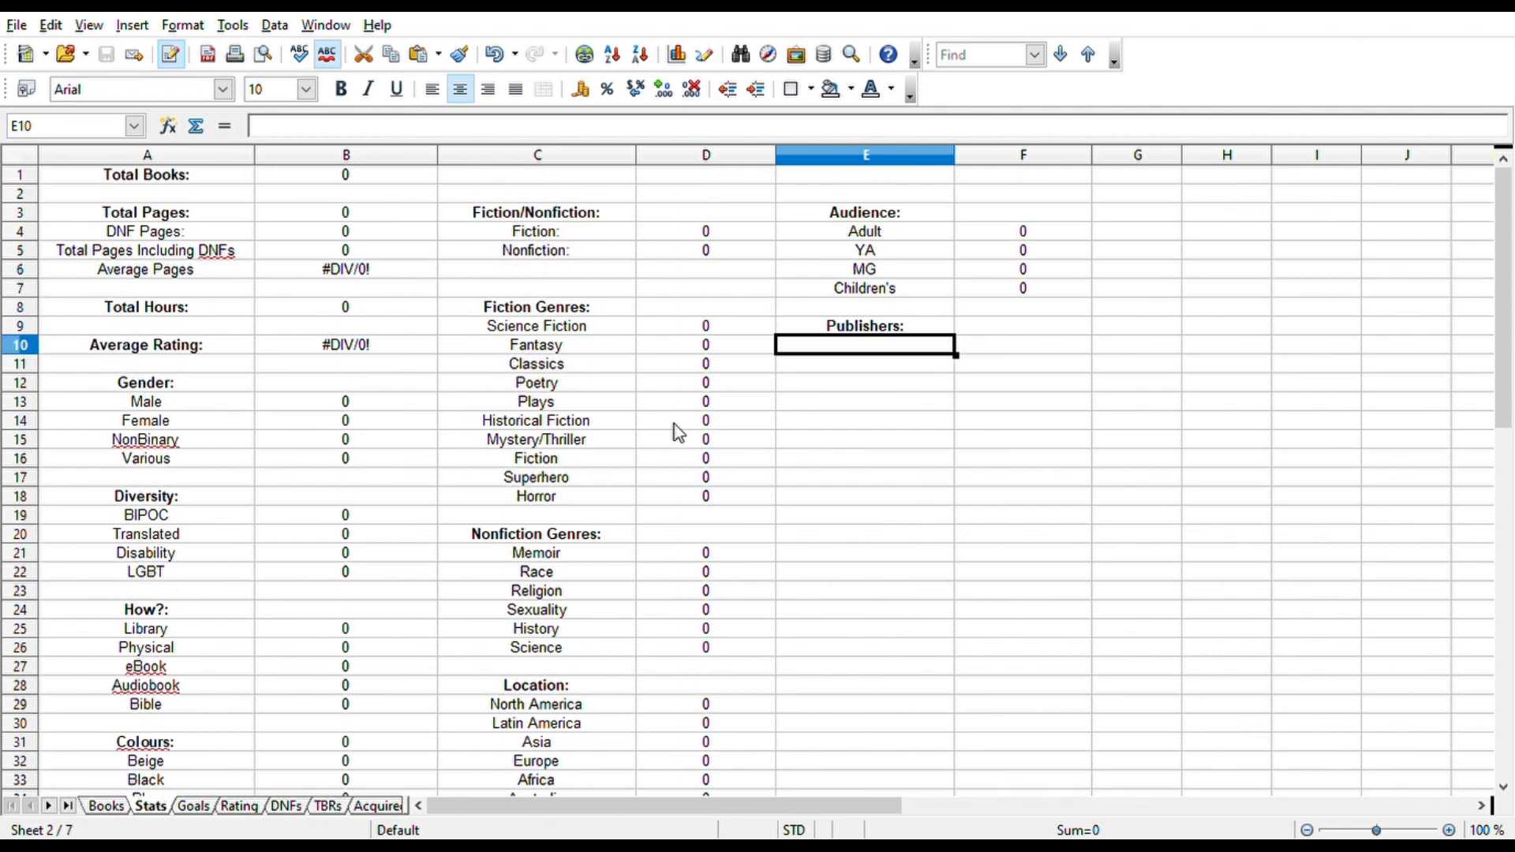
click(704, 369)
Compare the Books sheet's columns with the Stats sheet's Fiction/Nonfiction section, and finish on the Books sheet.
click(109, 807)
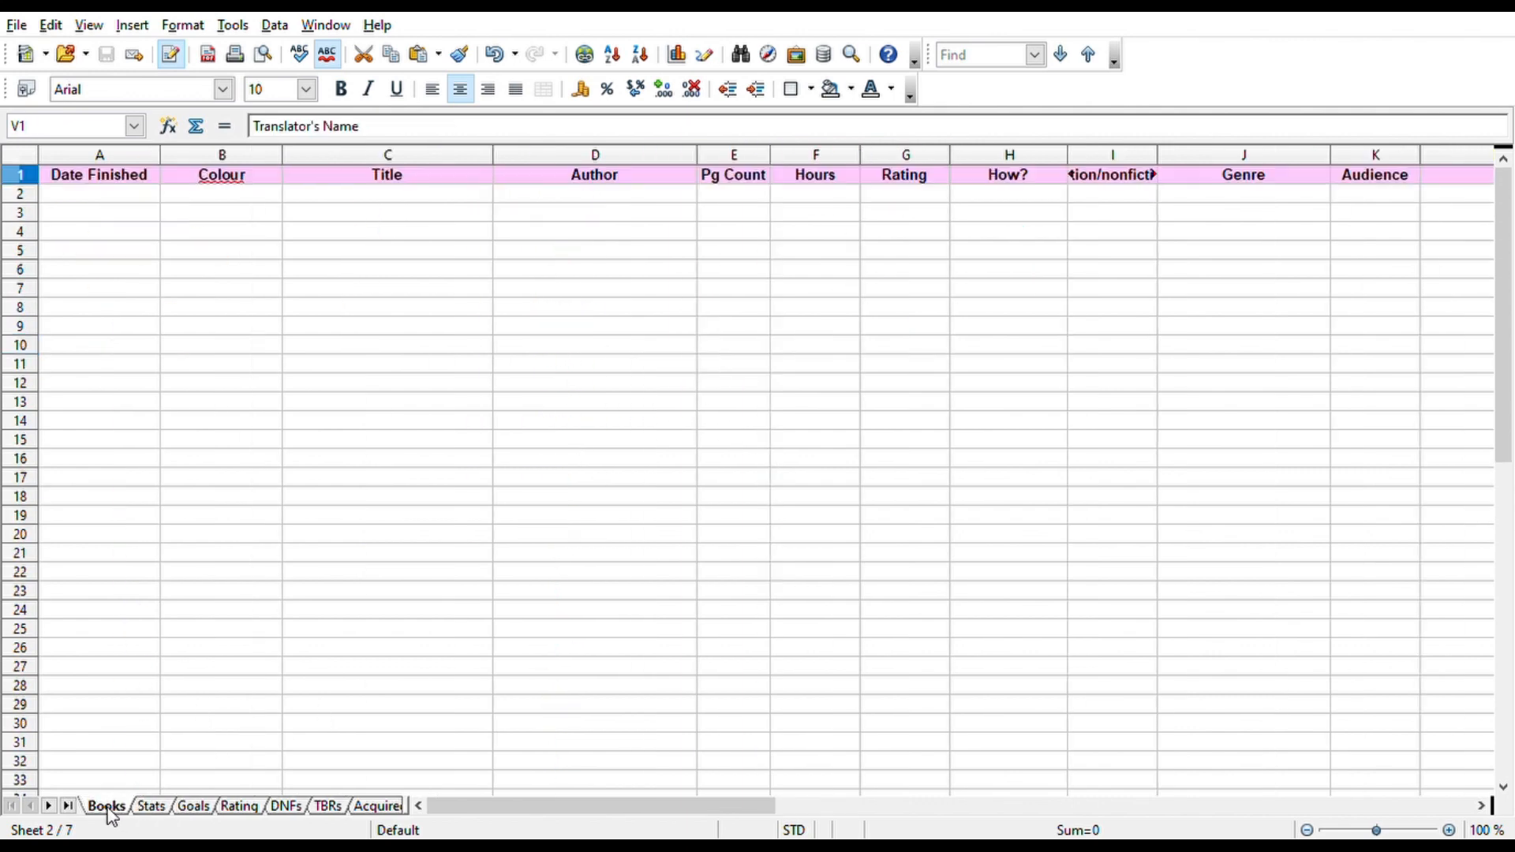
click(151, 808)
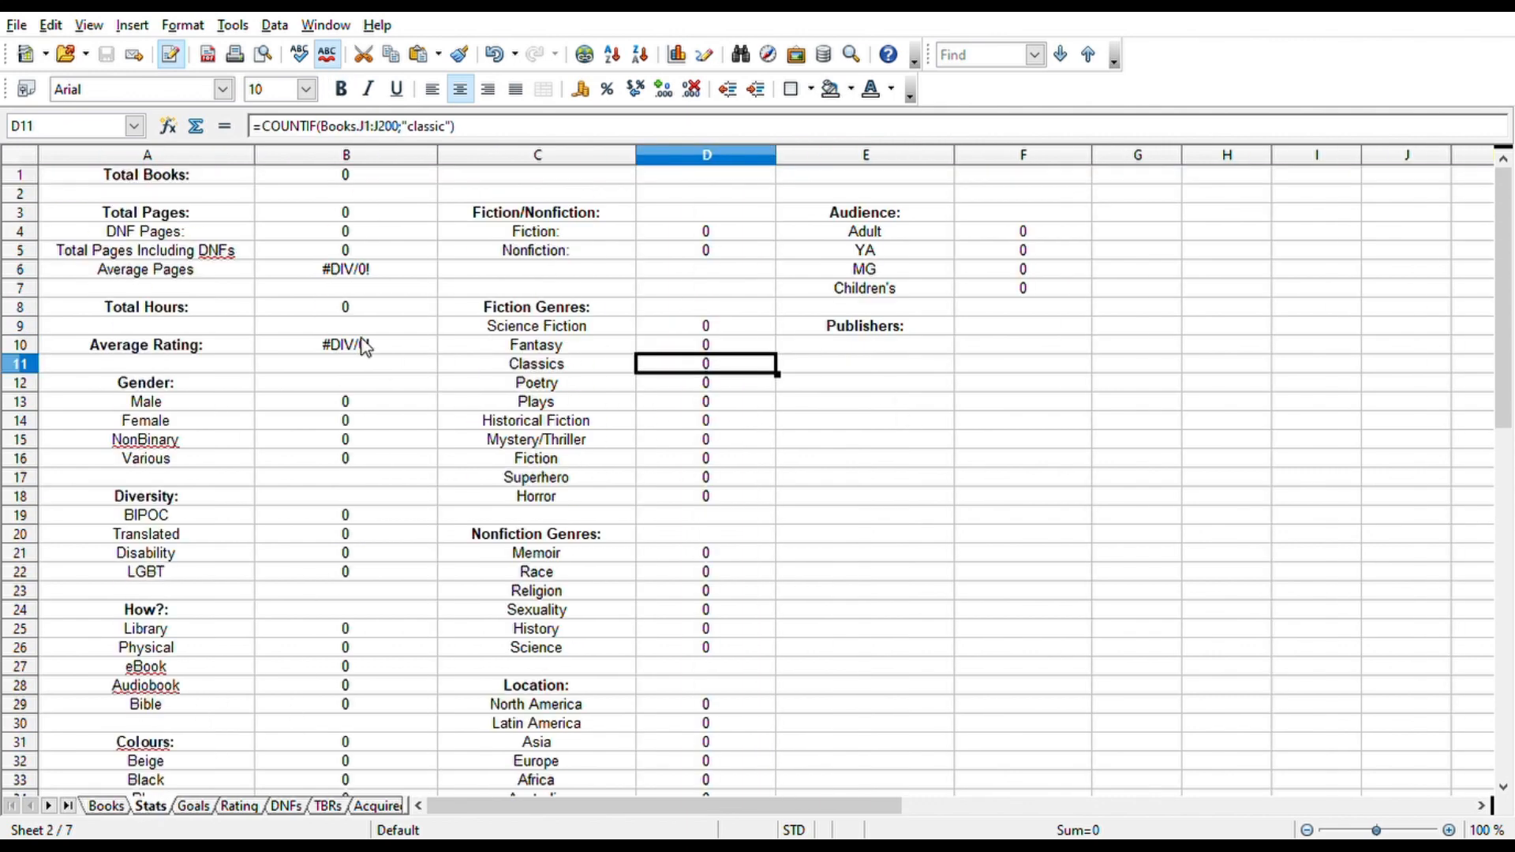
click(740, 237)
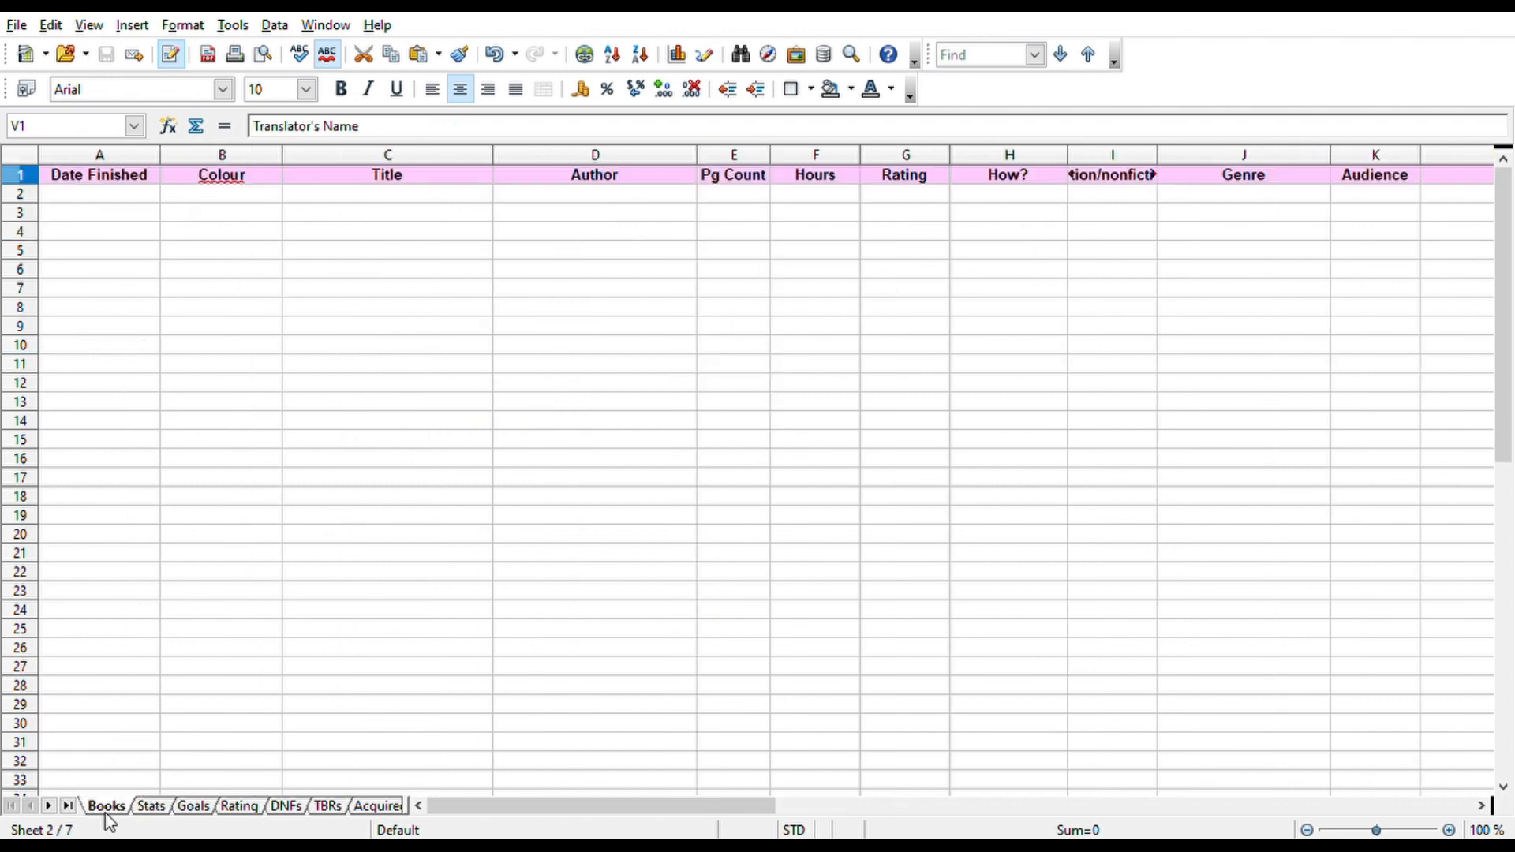
click(107, 808)
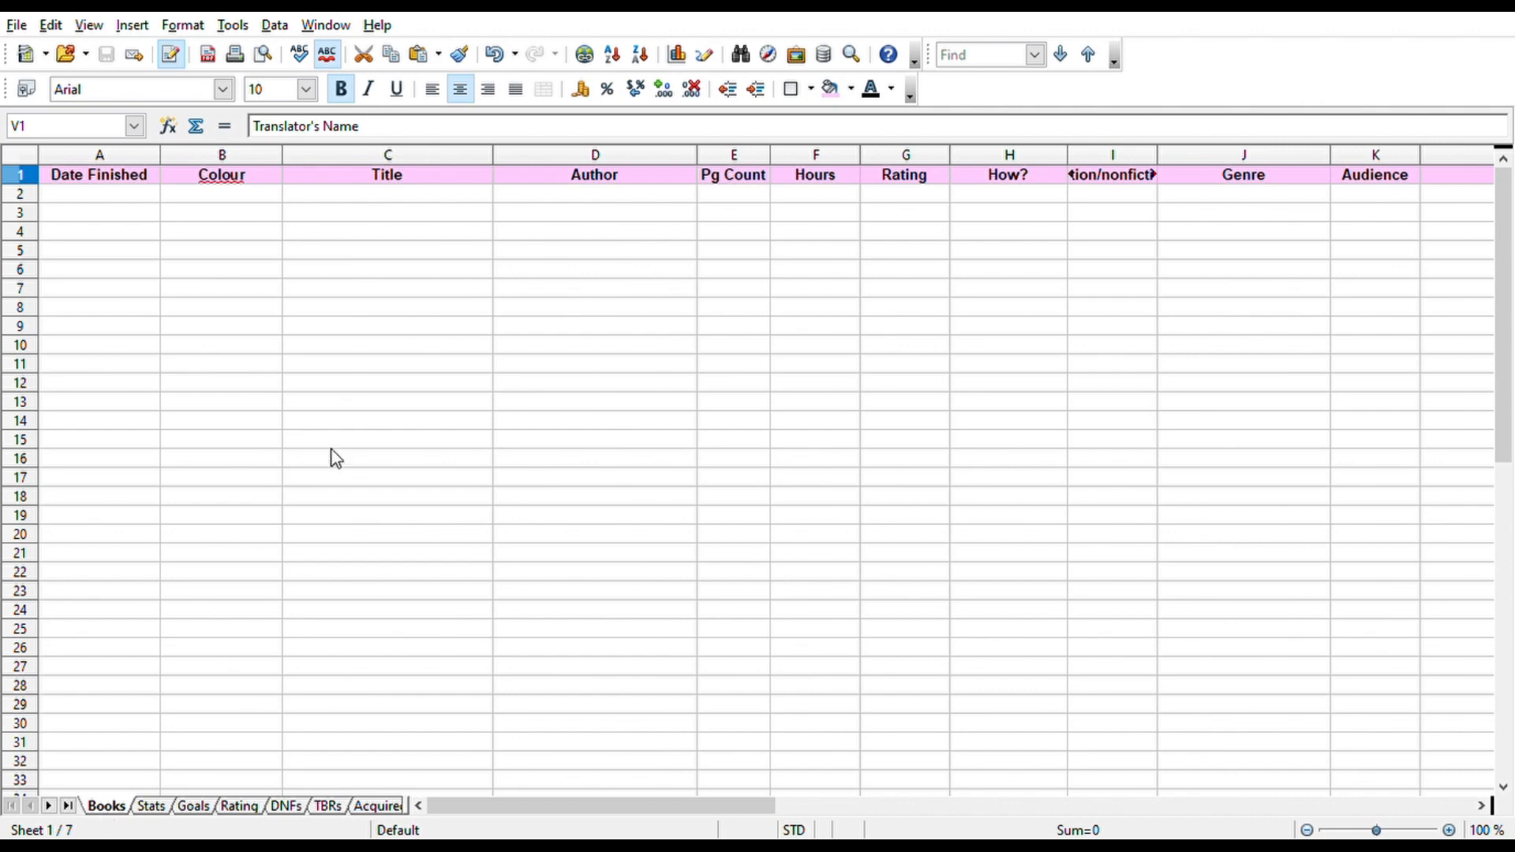